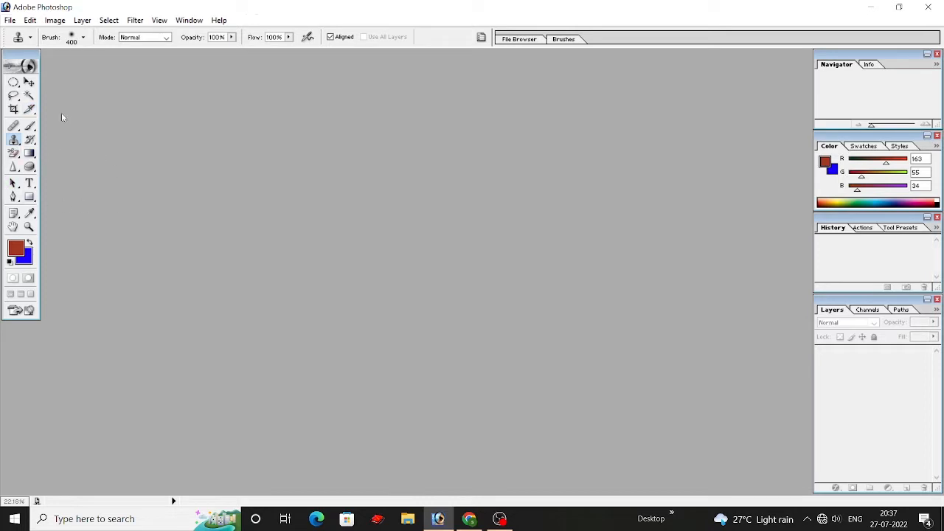
pyautogui.moveTo(13, 126)
pyautogui.mouseDown()
pyautogui.moveTo(62, 126)
pyautogui.moveTo(78, 149)
pyautogui.mouseUp()
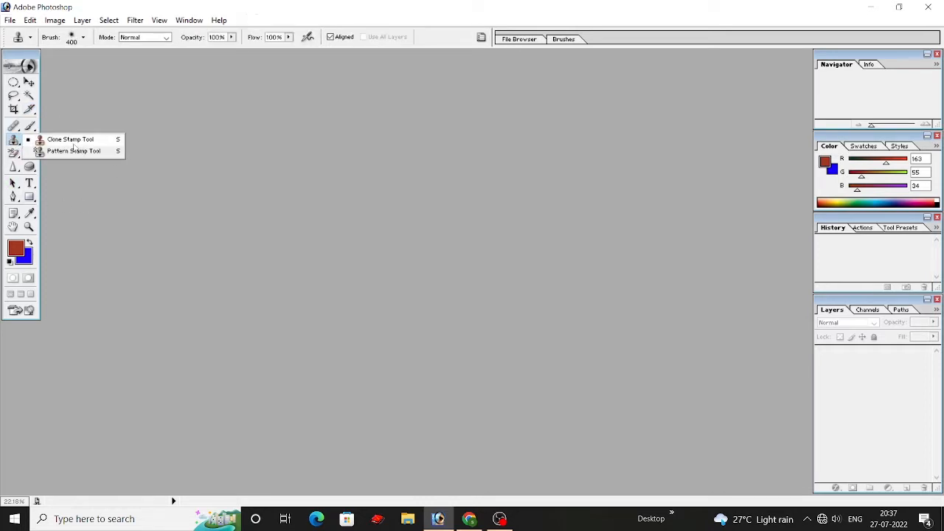
pyautogui.moveTo(30, 126); pyautogui.dragTo(78, 130)
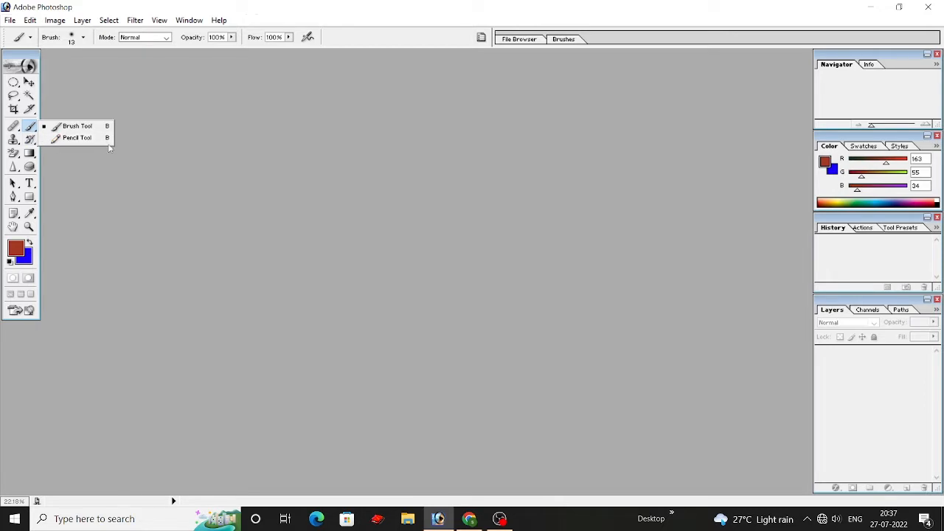
pyautogui.click(165, 108)
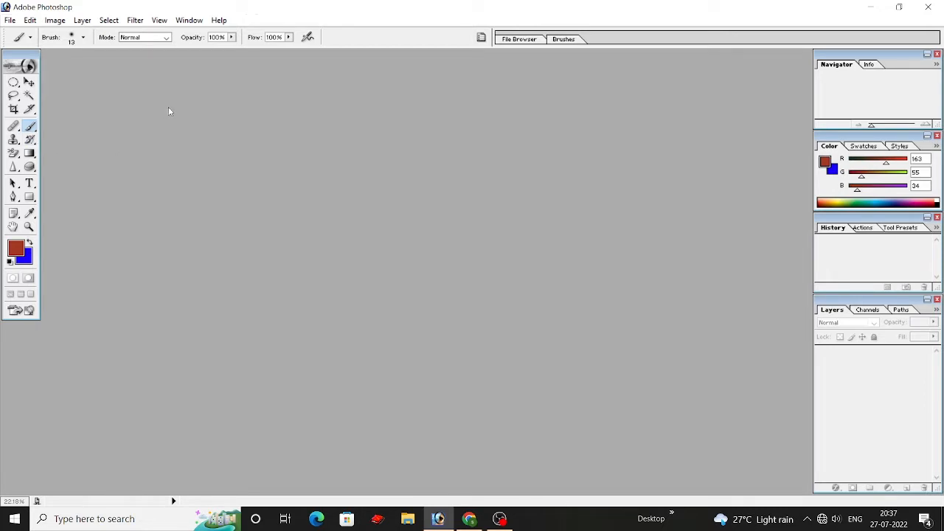
# Step: Open the pexels close-up face portrait JPG from the Downloads folder
pyautogui.click(11, 20)
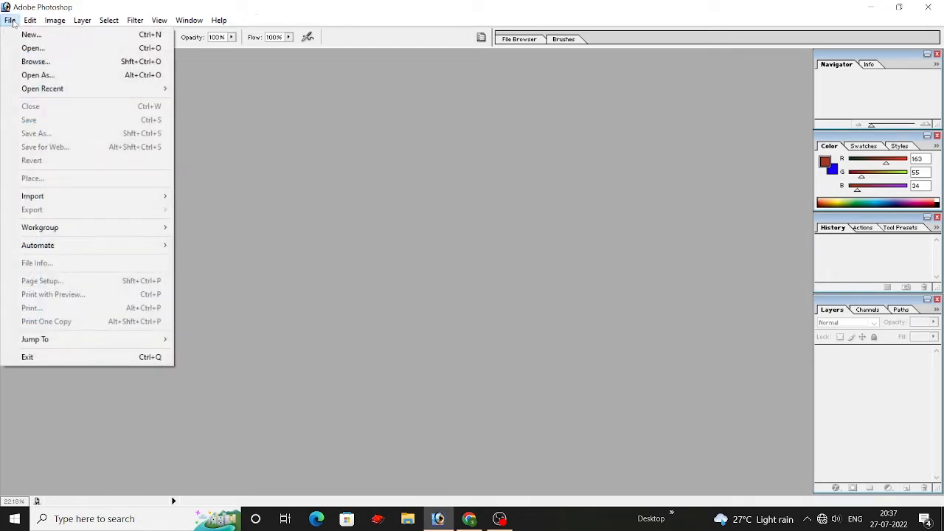
pyautogui.click(30, 48)
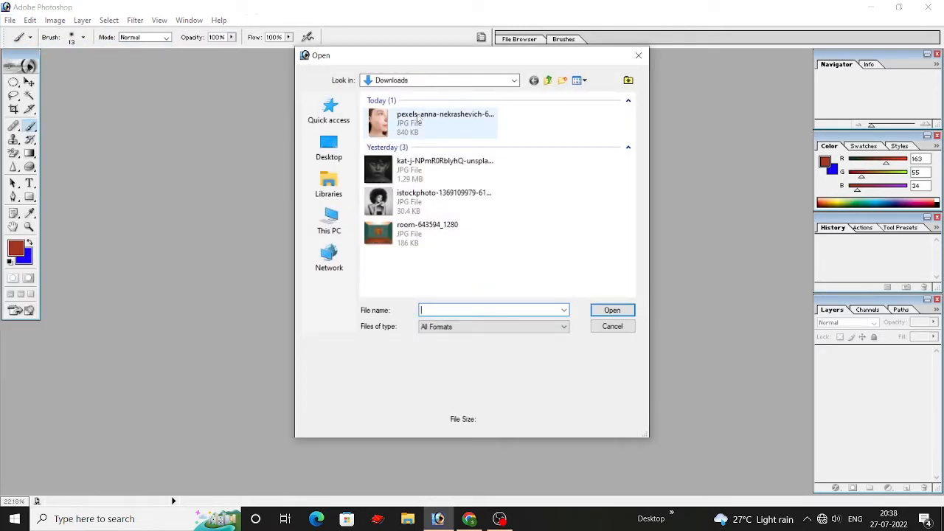
pyautogui.click(398, 122)
pyautogui.click(612, 310)
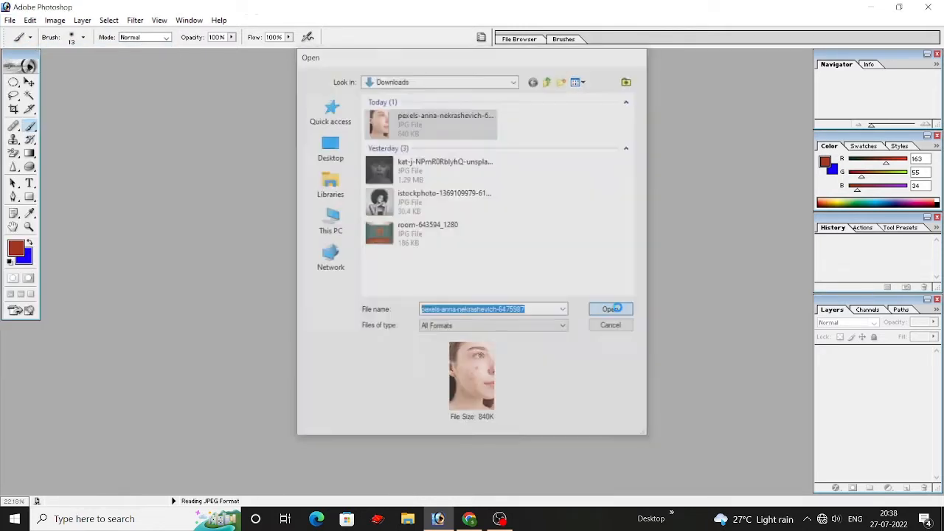
pyautogui.moveTo(150, 61); pyautogui.dragTo(275, 75)
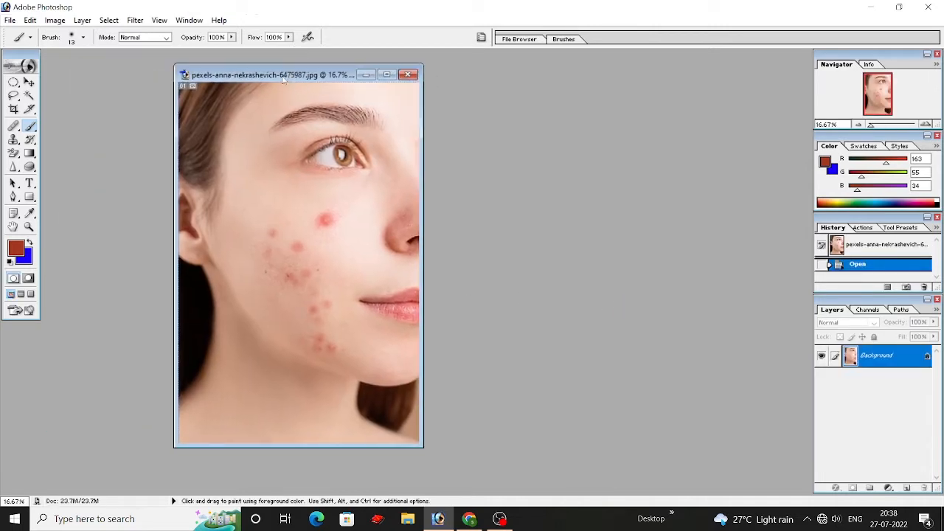
# Step: Maximize the image window and convert the locked Background into a regular editable layer
pyautogui.click(387, 76)
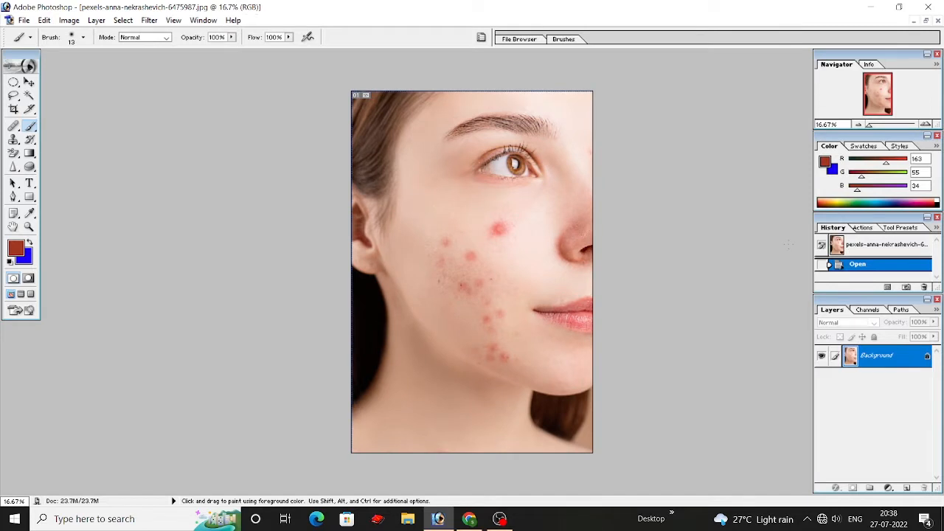
pyautogui.doubleClick(927, 358)
pyautogui.click(554, 240)
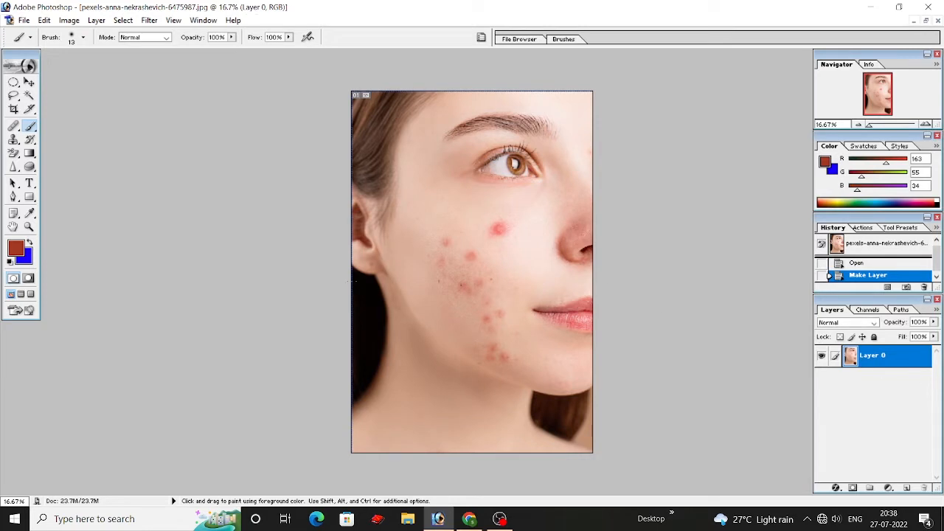
# Step: Using the Healing Brush at size 250, sample clean cheek skin and heal the large red spot below the eye
pyautogui.hotkey('ctrl', '+')
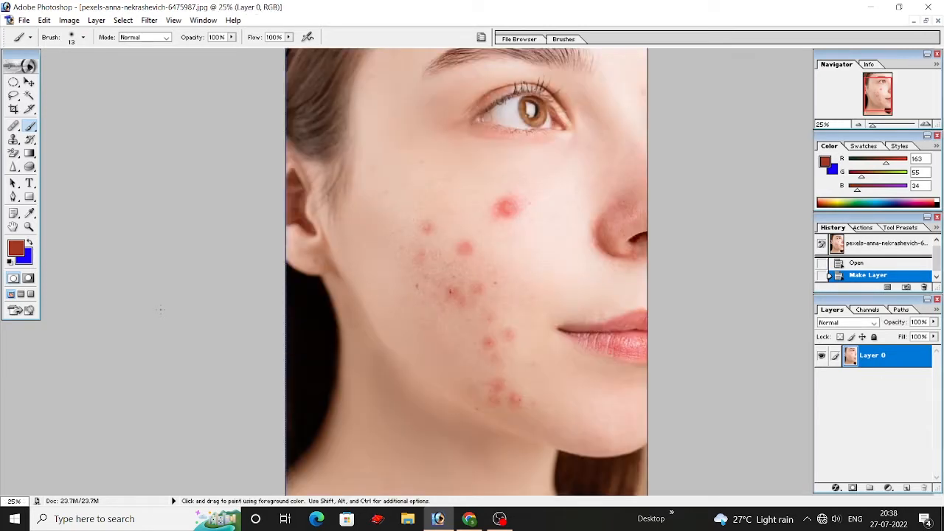
pyautogui.scroll(2, 366, 312)
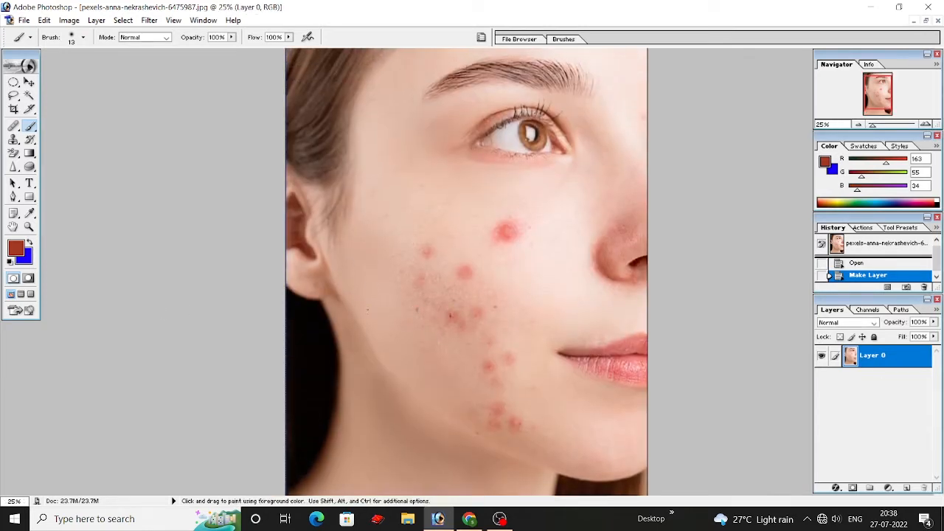
pyautogui.click(13, 126)
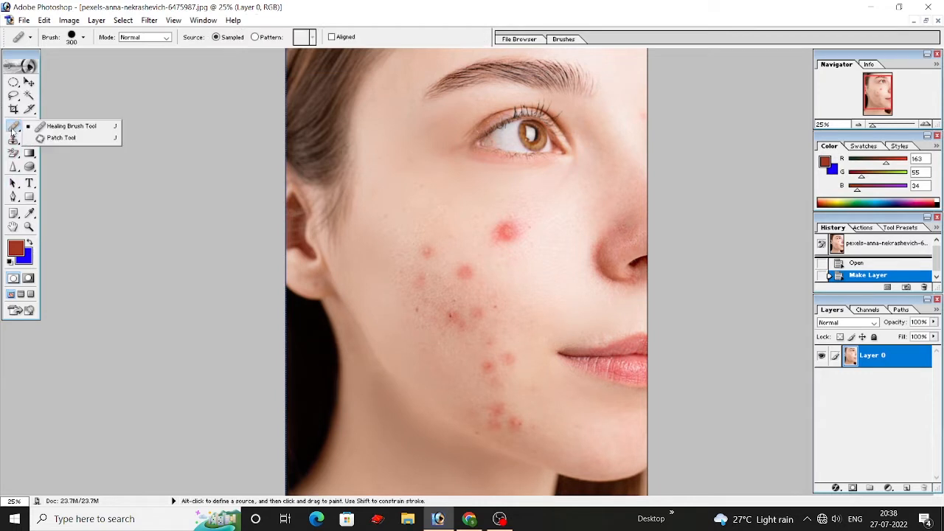
pyautogui.click(74, 126)
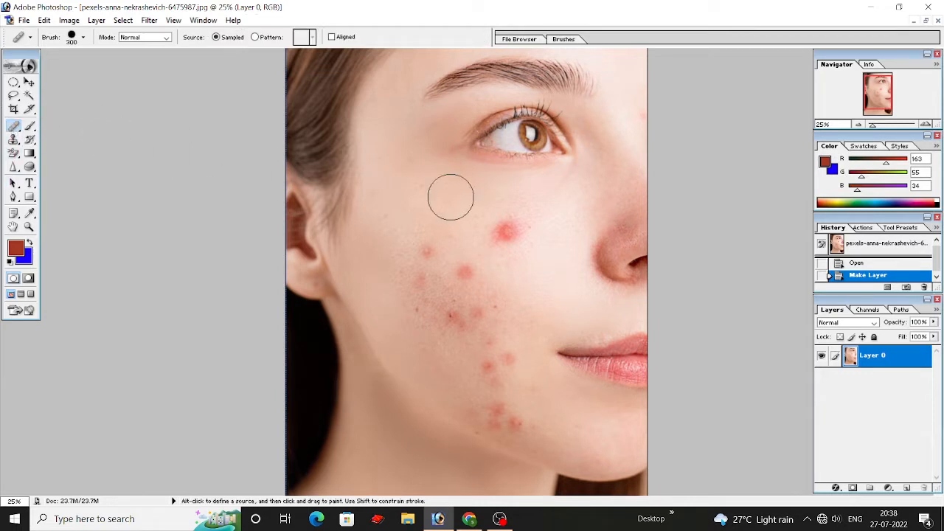
pyautogui.press('[')
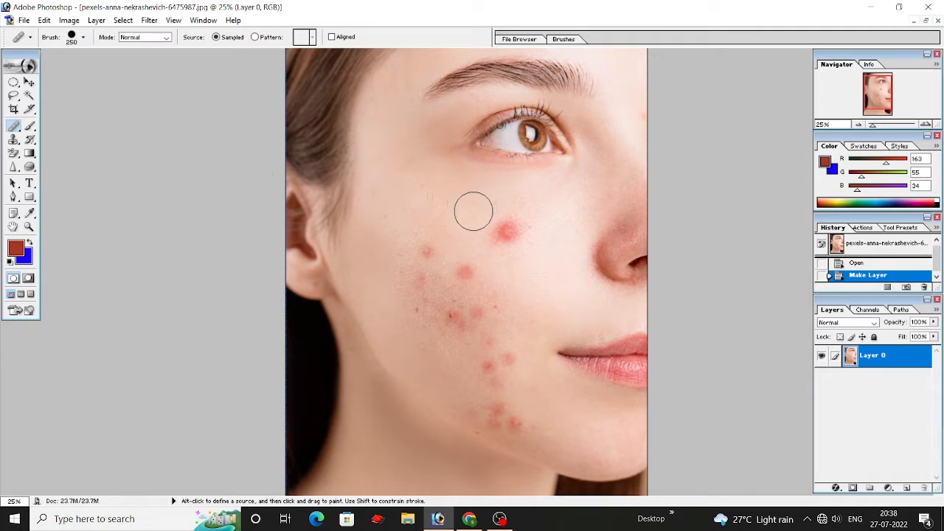
pyautogui.keyDown('alt'); pyautogui.click(448, 210); pyautogui.keyUp('alt')
pyautogui.click(506, 235)
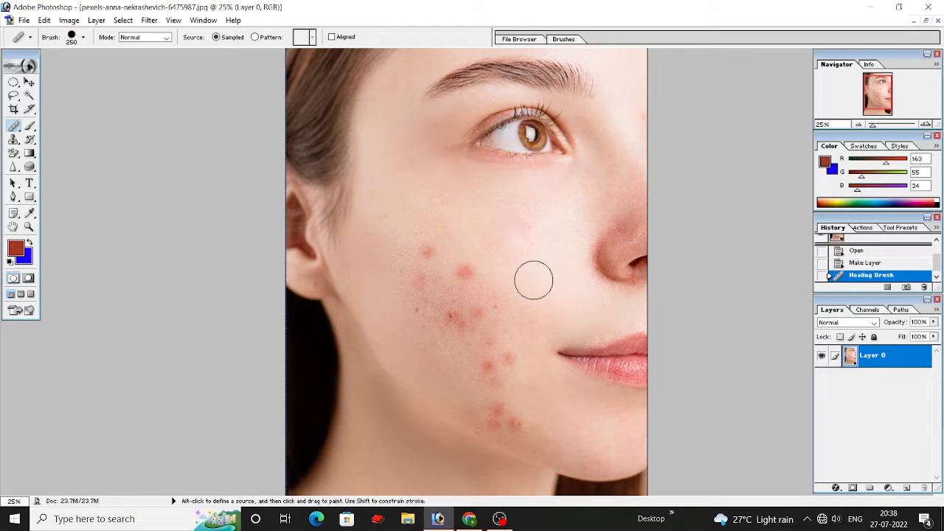
# Step: Sample clear skin on the upper cheek near the ear and heal the small red spot just below it with a smaller brush
pyautogui.scroll(-1, 531, 281)
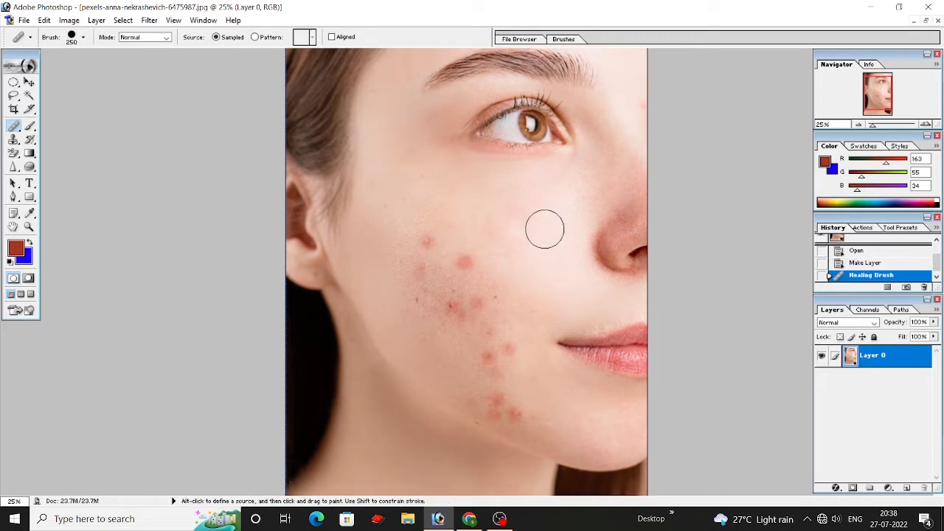
pyautogui.keyDown('alt'); pyautogui.click(415, 229); pyautogui.keyUp('alt')
pyautogui.press('[')
pyautogui.press('[')
pyautogui.press('[')
pyautogui.click(427, 242)
pyautogui.press(']')
pyautogui.press(']')
pyautogui.press(']')
pyautogui.press(']')
pyautogui.press(']')
pyautogui.press(']')
pyautogui.press(']')
pyautogui.press(']')
pyautogui.press(']')
pyautogui.press(']')
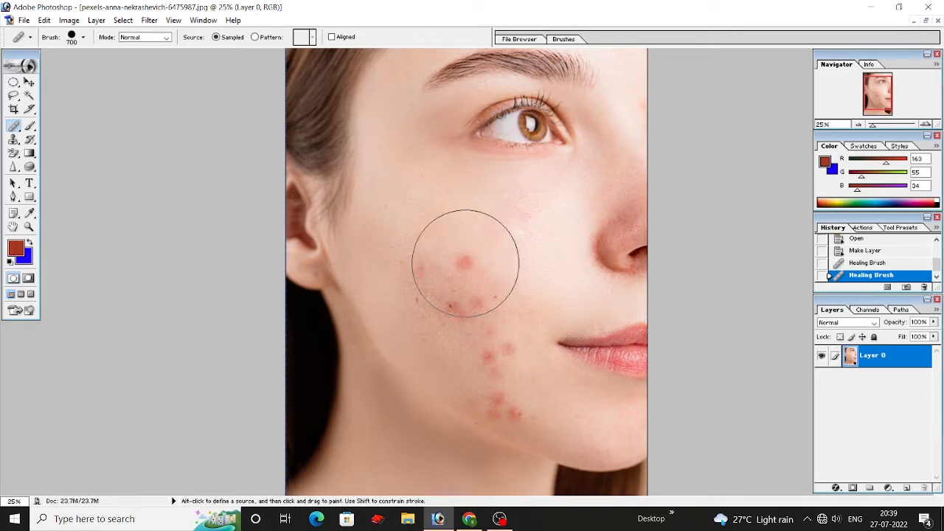
pyautogui.press(']')
pyautogui.press(']')
pyautogui.press(']')
pyautogui.press('[')
pyautogui.press('[')
pyautogui.press('[')
pyautogui.press('[')
pyautogui.press('[')
pyautogui.press('[')
pyautogui.press('[')
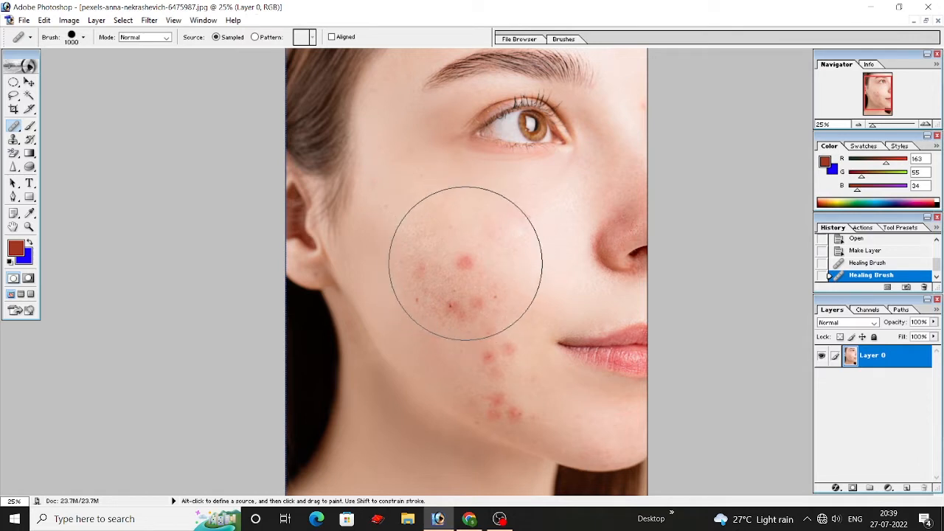
pyautogui.press('[')
pyautogui.press('[')
pyautogui.press('[')
pyautogui.press('[')
pyautogui.press('[')
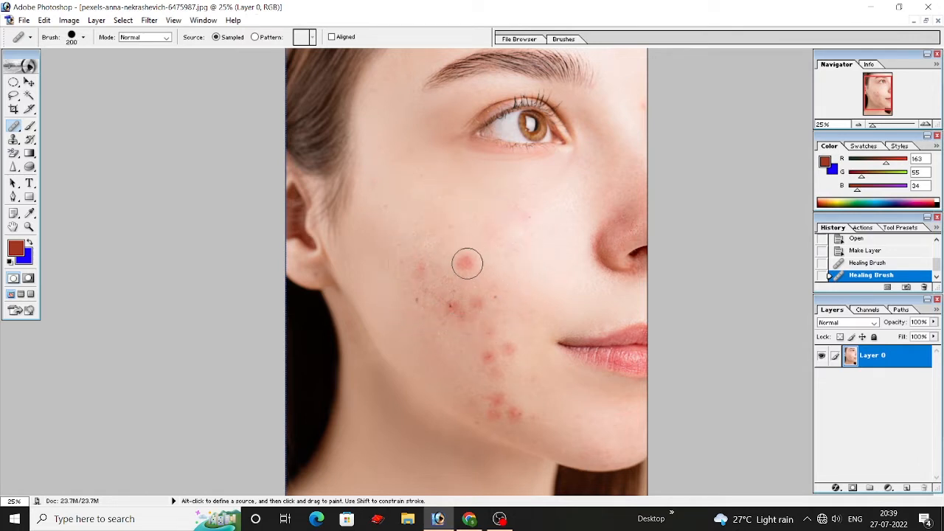
# Step: Heal the red spot in the middle of the cheek, and the tiny mark near the ear with the brush at 100
pyautogui.click(467, 263)
pyautogui.scroll(-1, 478, 271)
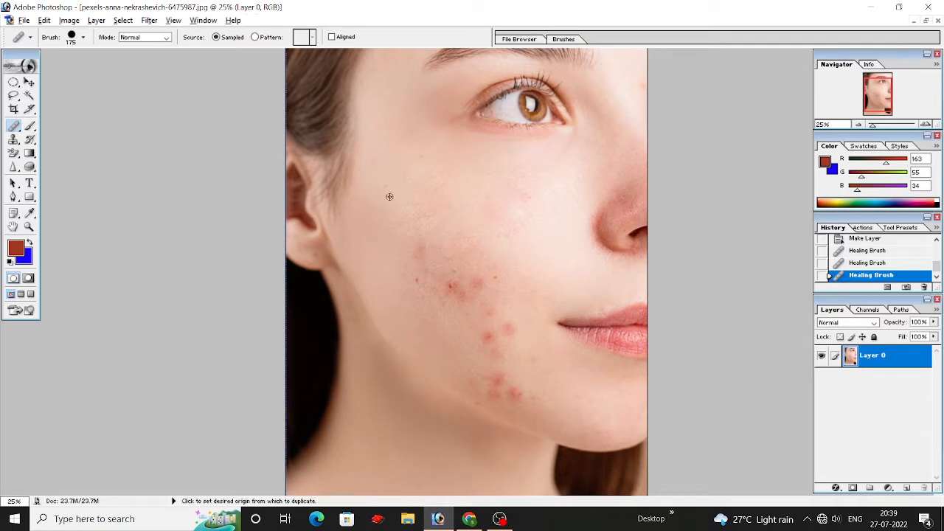
pyautogui.press('[')
pyautogui.press('[')
pyautogui.press('[')
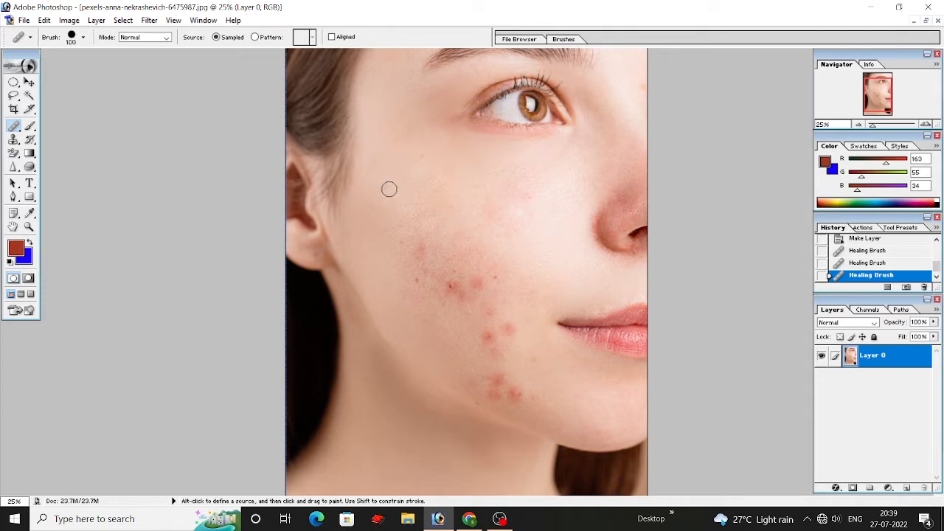
pyautogui.click(383, 187)
# Step: Sample clear skin beside the lower jaw blemishes and heal the red spot nearest the chin
pyautogui.scroll(-2, 392, 251)
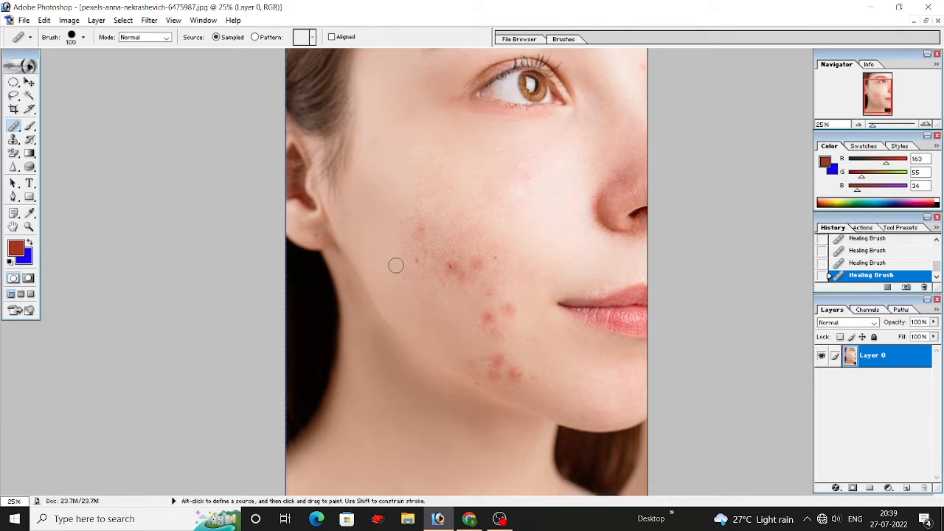
pyautogui.press('alt')
pyautogui.keyDown('alt'); pyautogui.click(520, 345); pyautogui.keyUp('alt')
pyautogui.press('alt')
pyautogui.keyDown('alt'); pyautogui.click(520, 364); pyautogui.keyUp('alt')
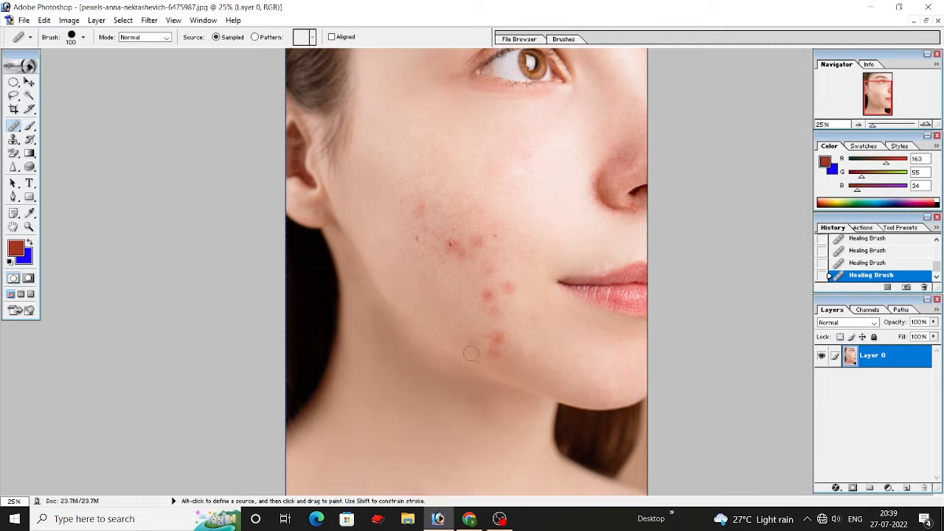
# Step: With the healing brush at size 125, heal the small dark mark and the adjacent red spot on the mouth side of the cheek
pyautogui.scroll(1, 502, 354)
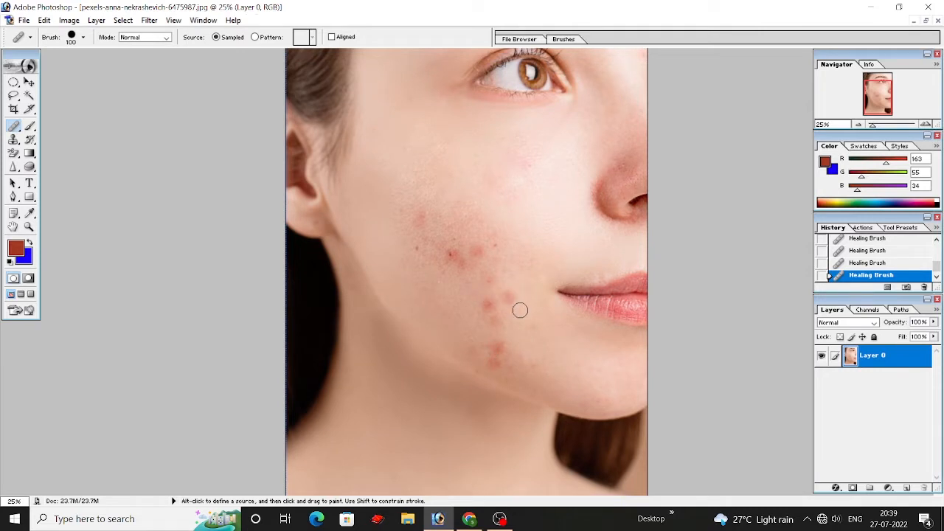
pyautogui.press('alt')
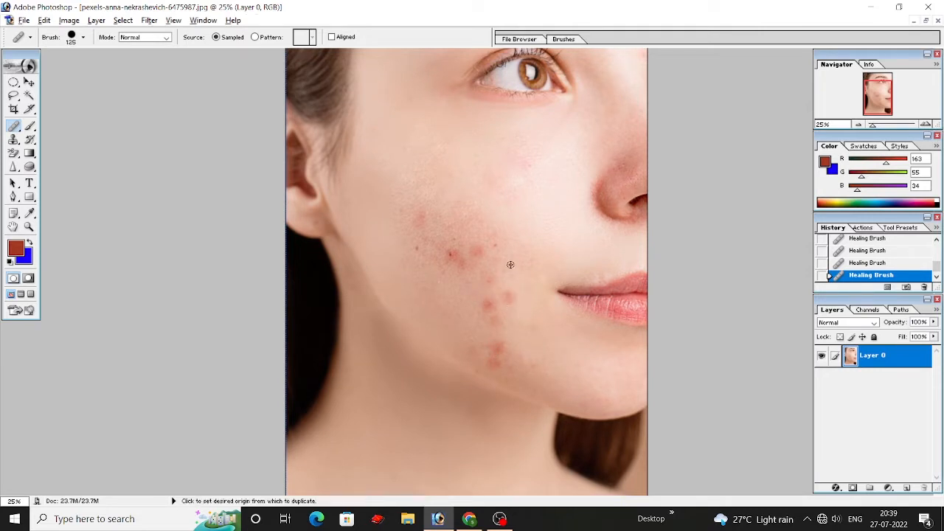
pyautogui.keyDown('alt'); pyautogui.click(508, 228); pyautogui.keyUp('alt')
pyautogui.click(497, 246)
pyautogui.scroll(2, 511, 249)
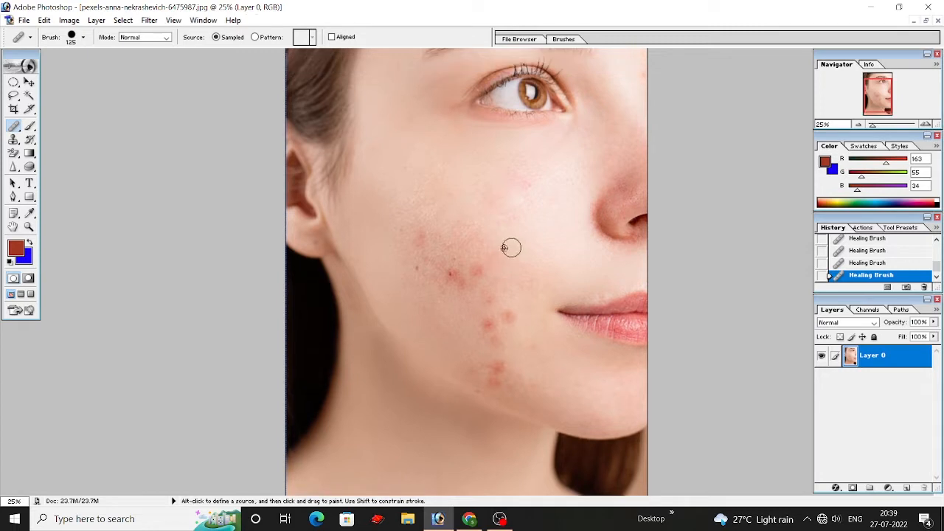
pyautogui.keyDown('alt'); pyautogui.click(473, 252); pyautogui.keyUp('alt')
pyautogui.click(477, 273)
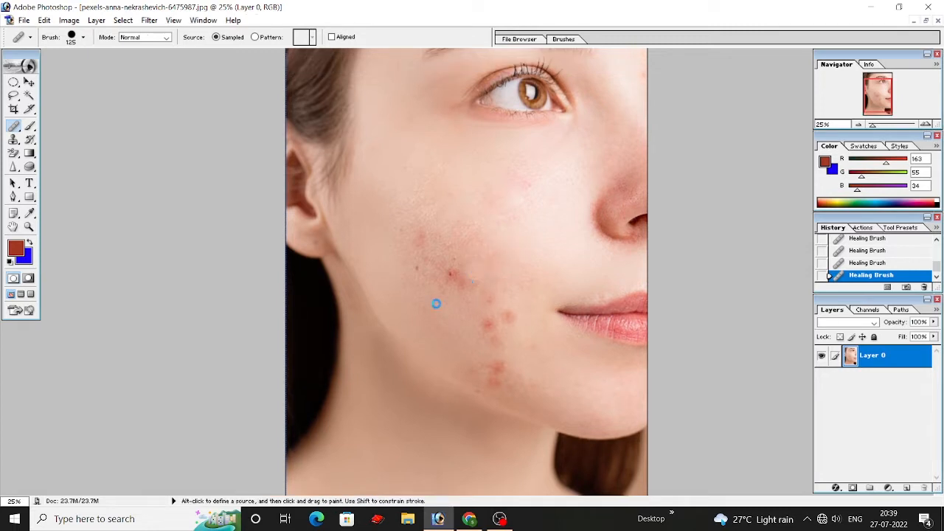
# Step: Sample nearby clear skin and heal the cluster of dark red blemishes in the centre of the cheek
pyautogui.keyDown('alt'); pyautogui.click(426, 281); pyautogui.keyUp('alt')
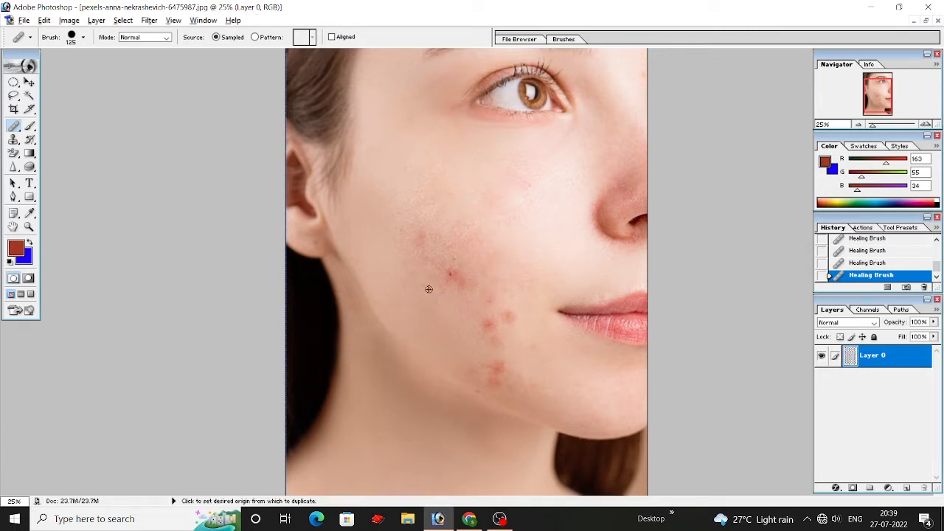
pyautogui.click(448, 275)
pyautogui.keyDown('alt'); pyautogui.click(459, 300); pyautogui.keyUp('alt')
pyautogui.click(457, 280)
pyautogui.keyDown('alt'); pyautogui.click(455, 314); pyautogui.keyUp('alt')
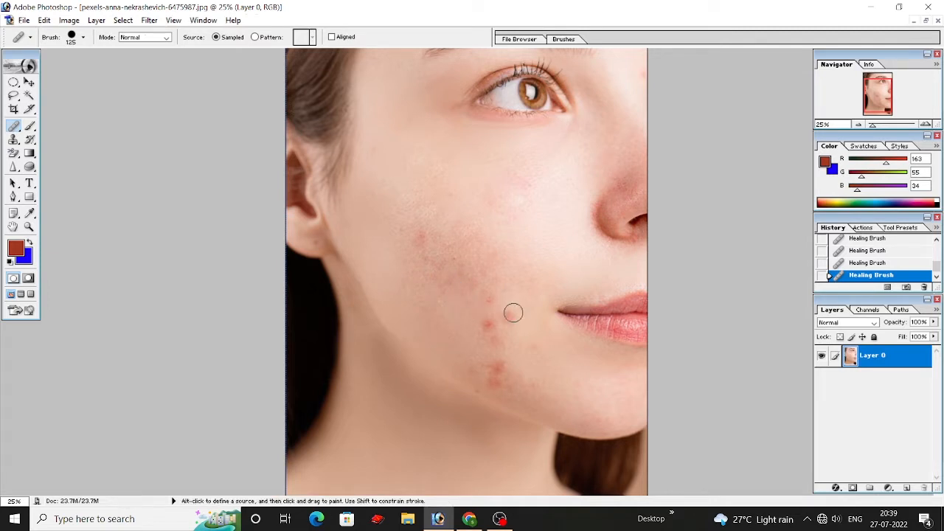
# Step: Heal the red spots on the lower cheek level with the corner of the mouth
pyautogui.click(508, 316)
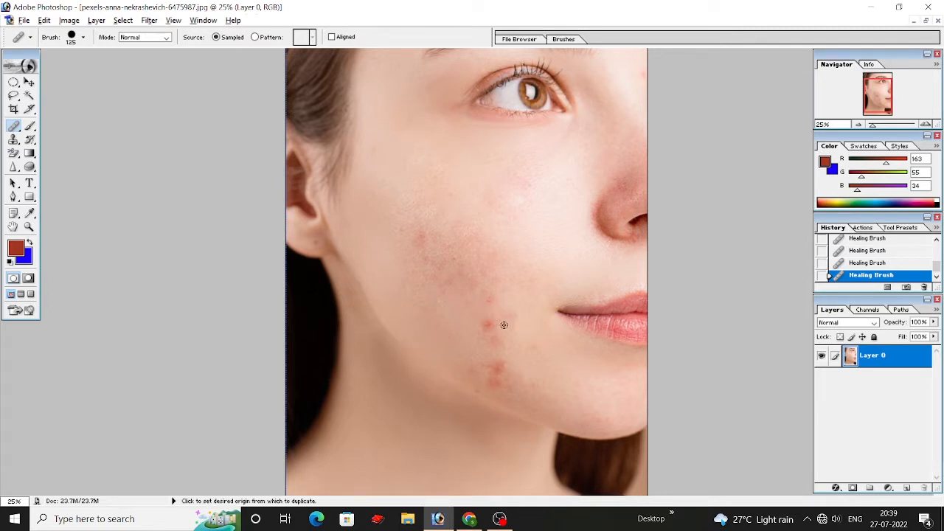
pyautogui.keyDown('alt'); pyautogui.click(465, 331); pyautogui.keyUp('alt')
pyautogui.click(492, 338)
# Step: Heal the remaining red blemishes along the jawline and the faint mark on the chin
pyautogui.scroll(-1, 492, 338)
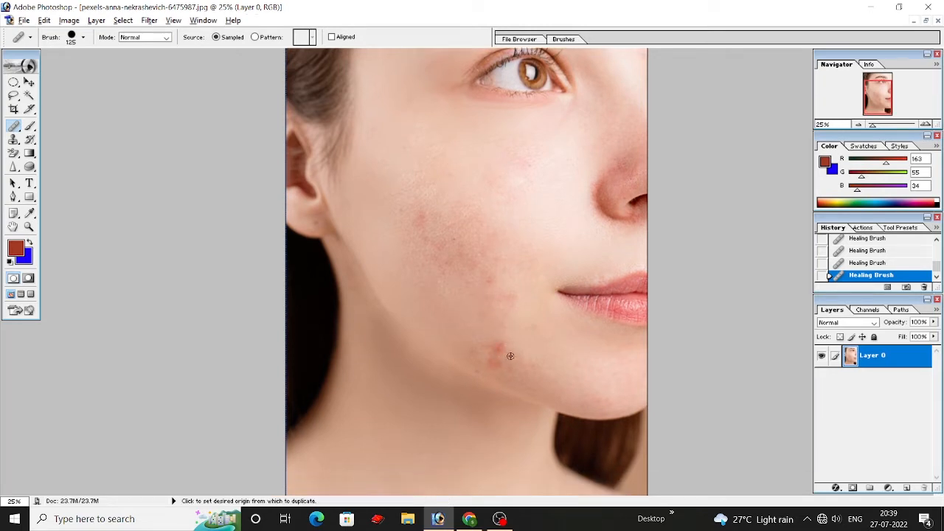
pyautogui.click(499, 344)
pyautogui.click(491, 363)
pyautogui.click(451, 246)
pyautogui.scroll(-1, 457, 310)
pyautogui.keyDown('alt'); pyautogui.click(466, 345); pyautogui.keyUp('alt')
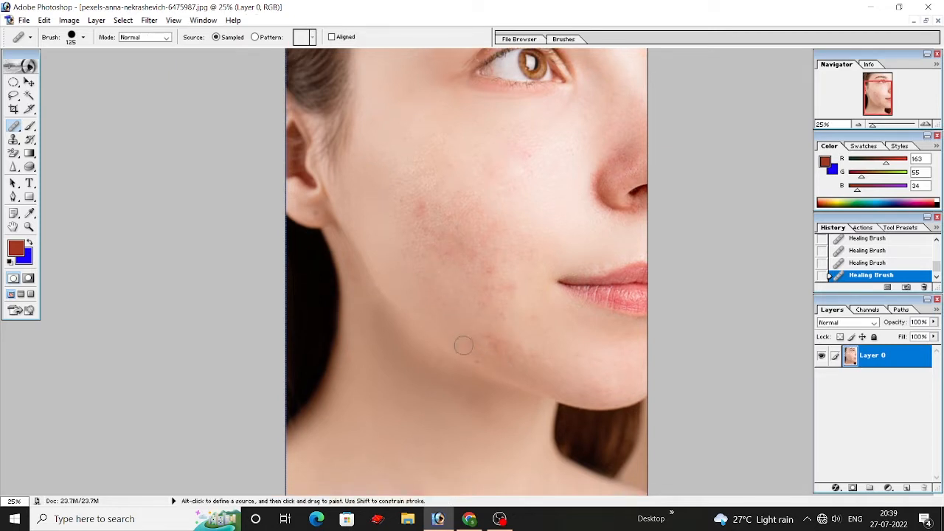
pyautogui.click(575, 351)
# Step: Heal the leftover pink marks on the upper cheek beneath the eye
pyautogui.keyDown('alt'); pyautogui.click(523, 194); pyautogui.keyUp('alt')
pyautogui.click(516, 150)
pyautogui.keyDown('alt'); pyautogui.click(520, 199); pyautogui.keyUp('alt')
pyautogui.click(518, 177)
pyautogui.keyDown('alt'); pyautogui.click(483, 180); pyautogui.keyUp('alt')
pyautogui.click(500, 183)
# Step: Reduce the Healing Brush size to 40 and heal the fine marks on the outer upper cheek using nearby clear skin
pyautogui.moveTo(460, 226); pyautogui.dragTo(454, 255)
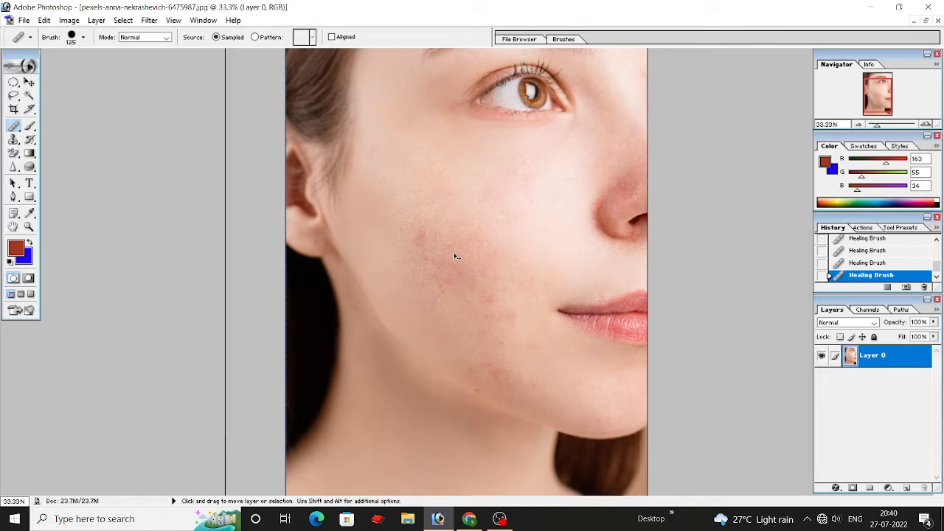
pyautogui.hotkey('ctrl', '+')
pyautogui.hotkey('ctrl', '+')
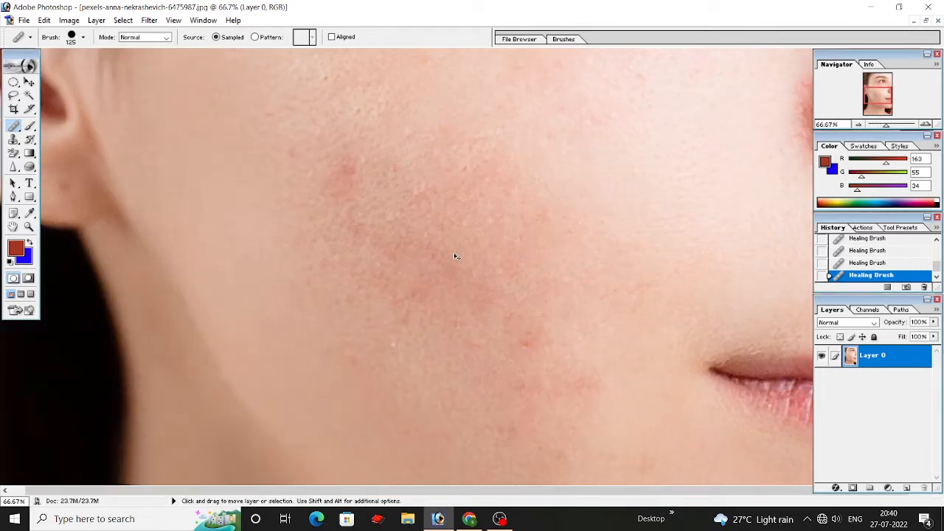
pyautogui.press('[')
pyautogui.press('[')
pyautogui.press('[')
pyautogui.press('[')
pyautogui.press('[')
pyautogui.press('[')
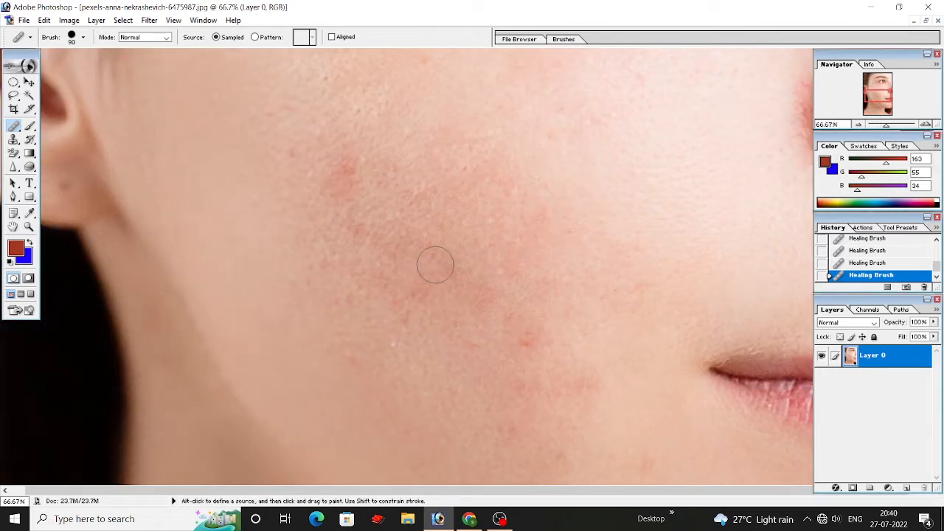
pyautogui.scroll(3, 294, 180)
pyautogui.scroll(2, 293, 180)
pyautogui.press('[')
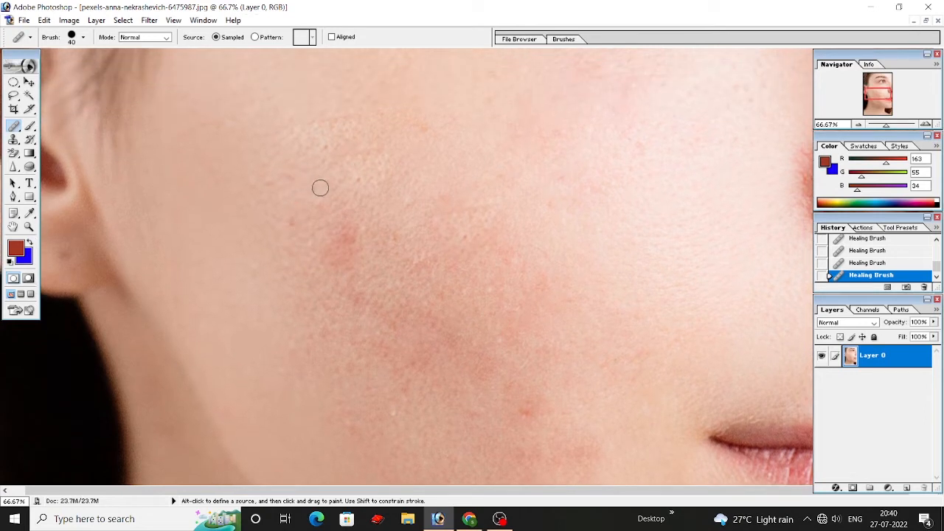
pyautogui.press('alt')
pyautogui.keyDown('alt'); pyautogui.click(309, 161); pyautogui.keyUp('alt')
pyautogui.click(328, 146)
pyautogui.keyDown('alt'); pyautogui.click(370, 167); pyautogui.keyUp('alt')
pyautogui.click(359, 182)
pyautogui.keyDown('alt'); pyautogui.click(278, 208); pyautogui.keyUp('alt')
pyautogui.click(291, 223)
# Step: Heal the small marks along the upper edge of the reddened patch in the middle of the cheek
pyautogui.keyDown('alt'); pyautogui.click(390, 219); pyautogui.keyUp('alt')
pyautogui.click(394, 233)
pyautogui.keyDown('alt'); pyautogui.click(396, 194); pyautogui.keyUp('alt')
pyautogui.click(408, 203)
pyautogui.keyDown('alt'); pyautogui.click(459, 219); pyautogui.keyUp('alt')
pyautogui.click(465, 239)
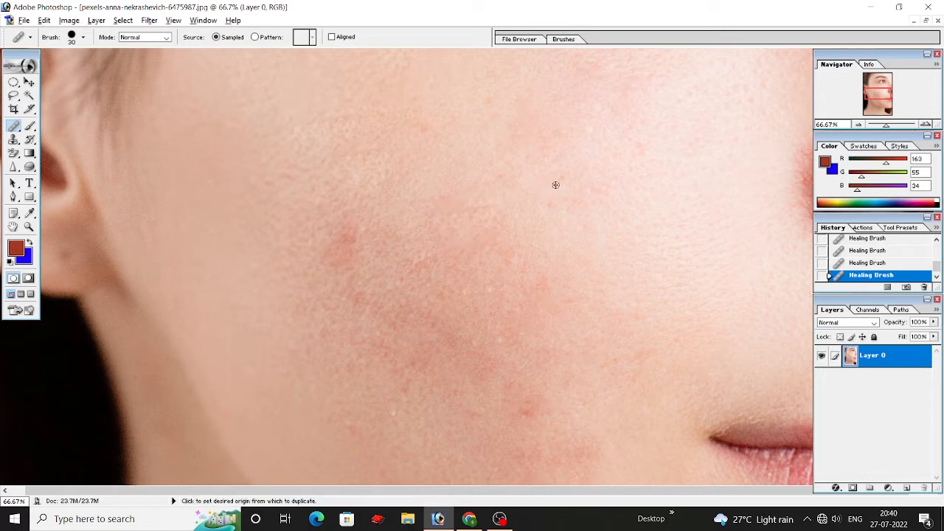
# Step: Heal the small pale bumps on the lower cheek and within the reddened patch with the size 30 Healing Brush
pyautogui.scroll(-1, 323, 286)
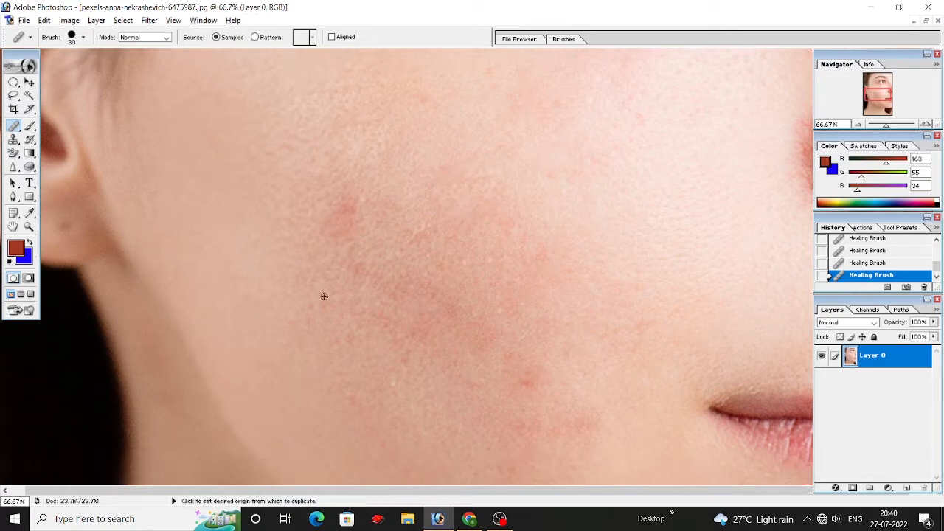
pyautogui.keyDown('alt'); pyautogui.click(347, 384); pyautogui.keyUp('alt')
pyautogui.click(350, 394)
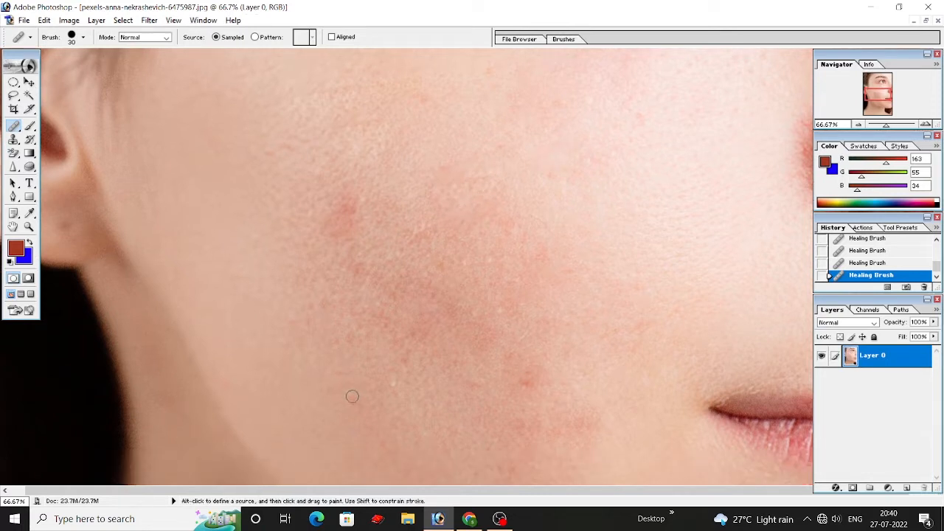
pyautogui.keyDown('alt'); pyautogui.click(381, 381); pyautogui.keyUp('alt')
pyautogui.click(394, 385)
pyautogui.keyDown('alt'); pyautogui.click(500, 323); pyautogui.keyUp('alt')
pyautogui.click(501, 311)
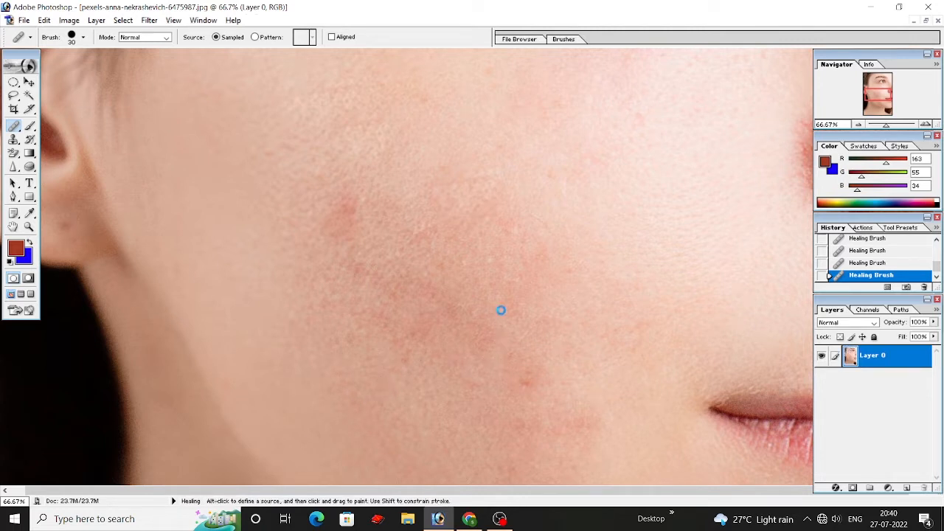
pyautogui.keyDown('alt'); pyautogui.click(460, 272); pyautogui.keyUp('alt')
pyautogui.click(467, 262)
pyautogui.keyDown('alt'); pyautogui.click(478, 277); pyautogui.keyUp('alt')
pyautogui.scroll(2, 436, 285)
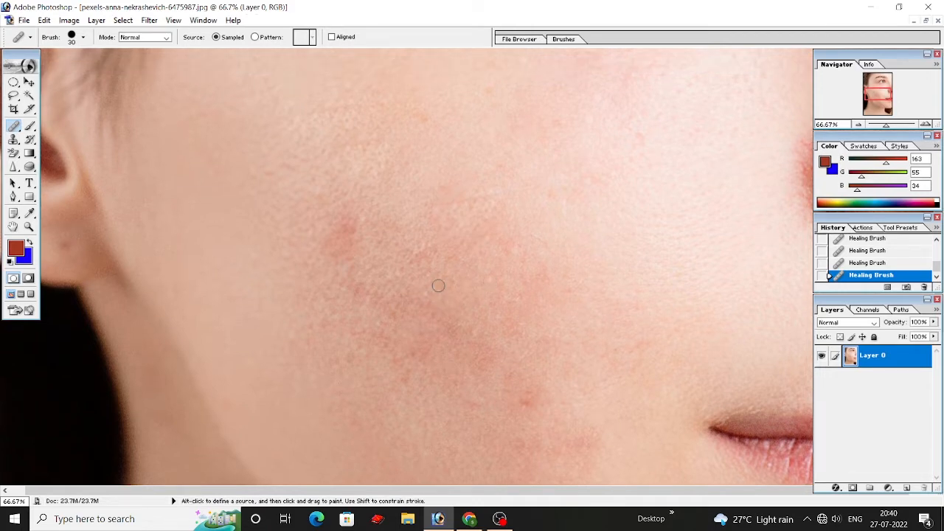
# Step: Try to open the original portrait JPG from the Downloads folder while the retouched version is still open
pyautogui.hotkey('ctrl', '-')
pyautogui.hotkey('ctrl', '-')
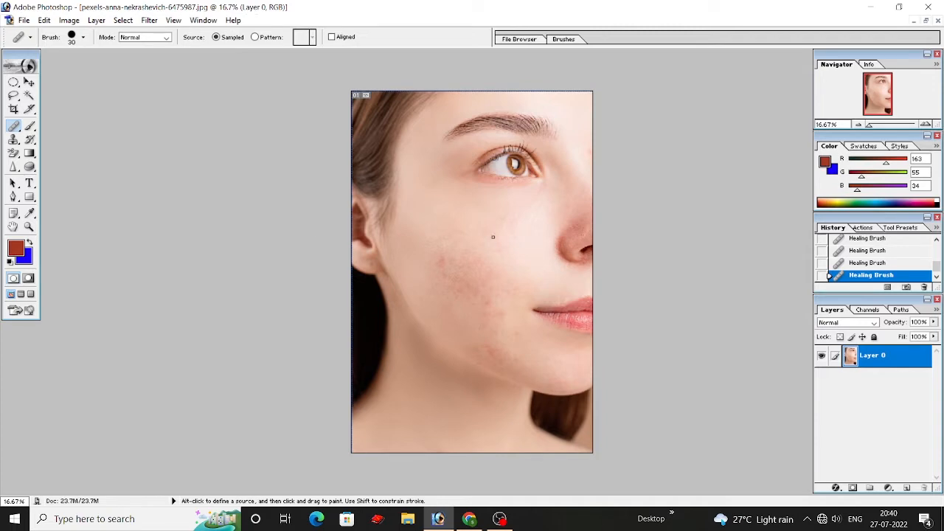
pyautogui.click(23, 20)
pyautogui.click(33, 47)
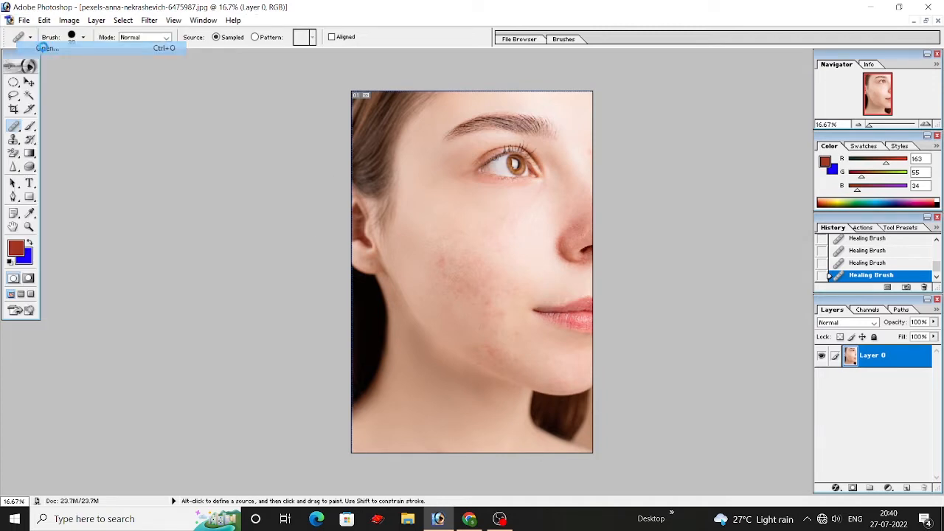
pyautogui.click(442, 118)
pyautogui.click(611, 310)
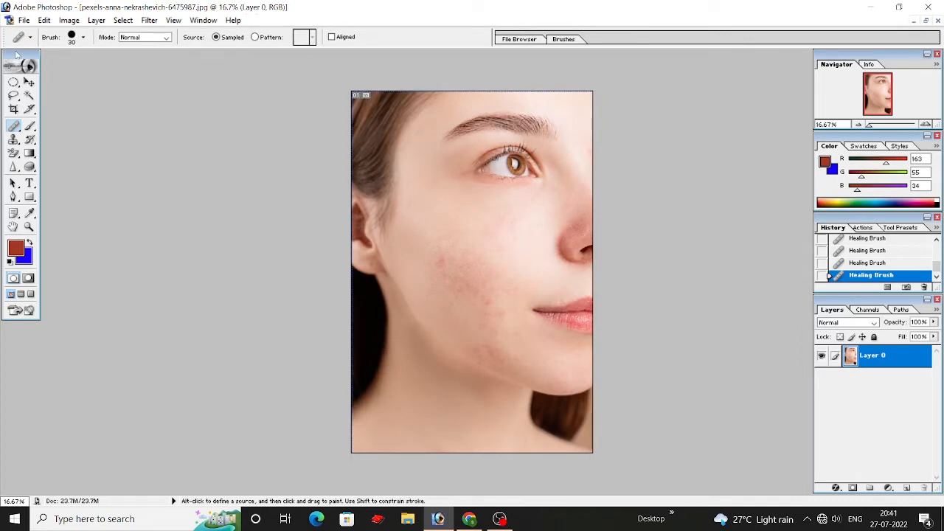
# Step: Examine the healed cheek and the rest of the face at several magnifications
pyautogui.scroll(3, 244, 131)
pyautogui.scroll(-2, 413, 162)
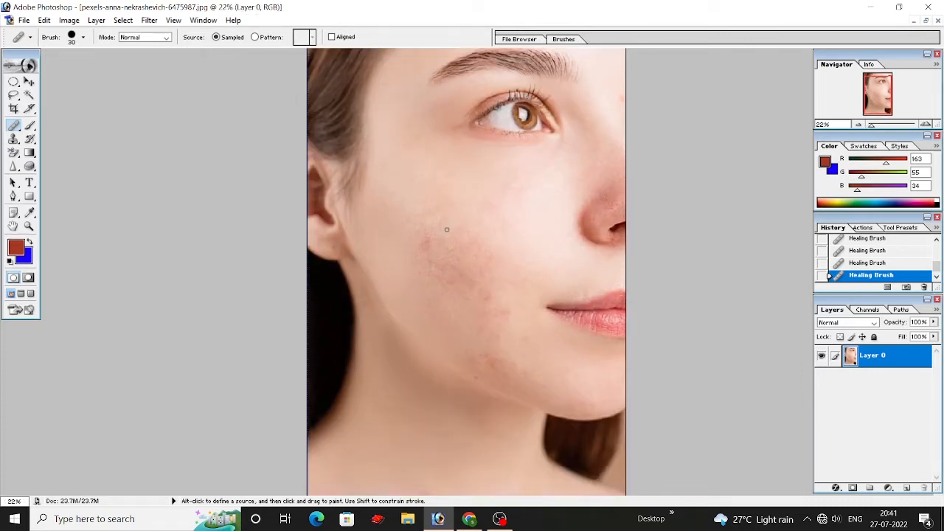
pyautogui.scroll(2, 449, 230)
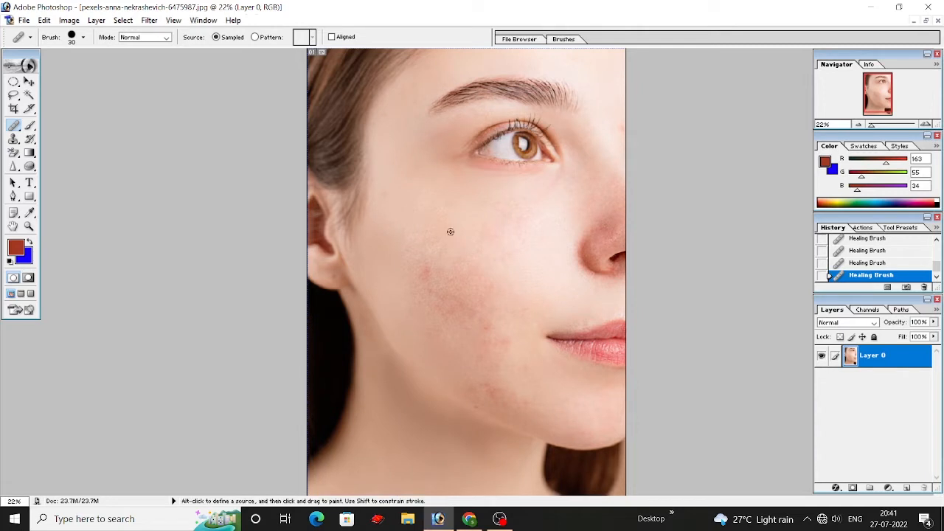
pyautogui.scroll(-2, 450, 232)
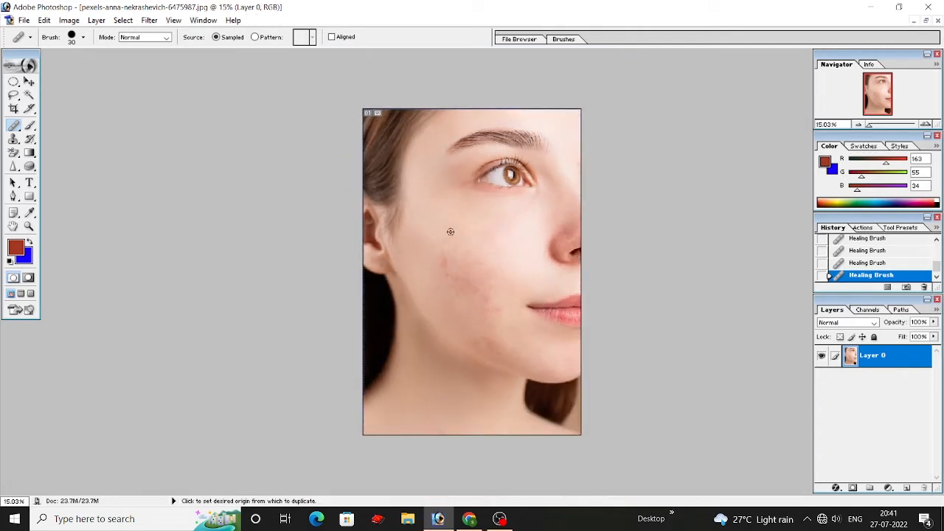
pyautogui.scroll(-8, 450, 231)
pyautogui.scroll(6, 450, 231)
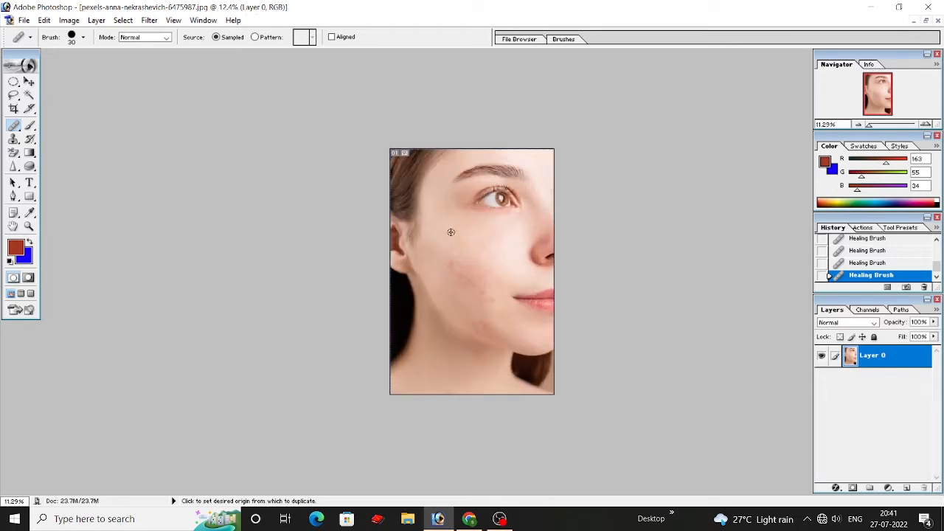
pyautogui.scroll(4, 450, 232)
pyautogui.scroll(9, 451, 232)
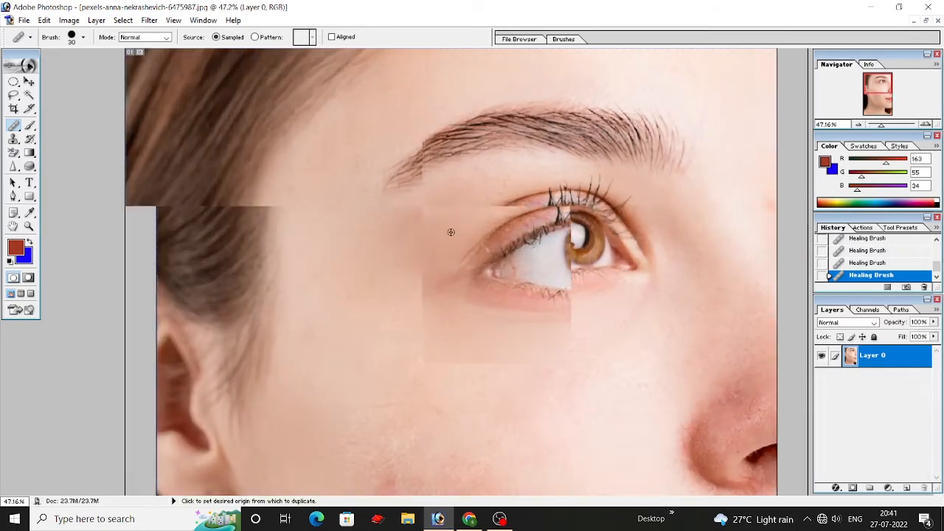
pyautogui.scroll(-8, 451, 233)
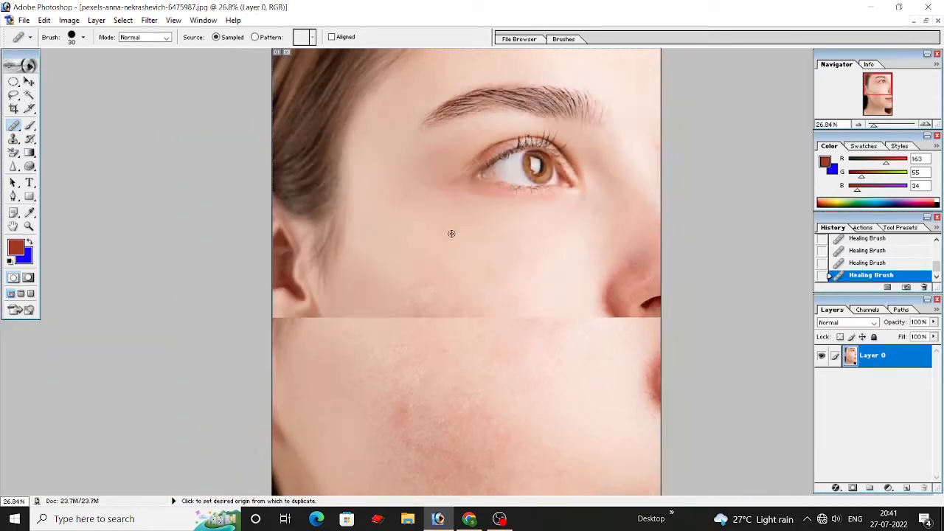
pyautogui.scroll(1, 457, 237)
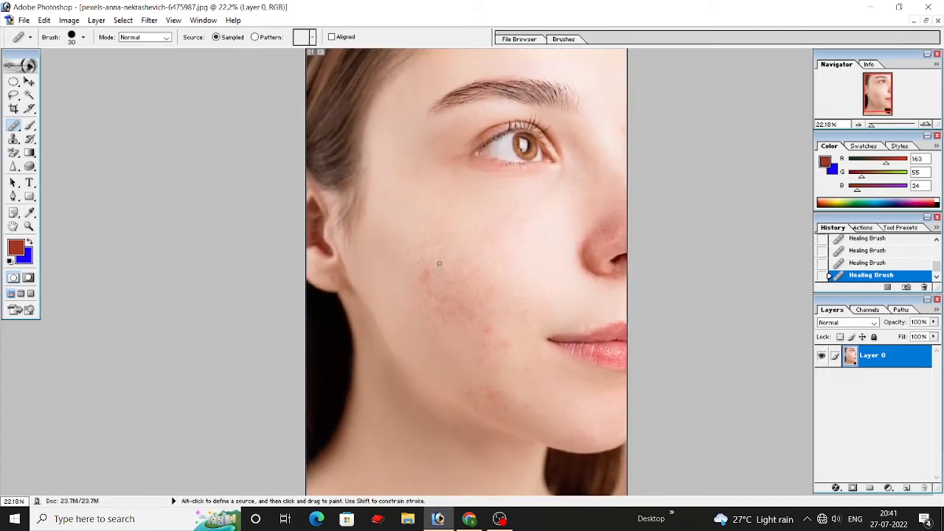
pyautogui.click(9, 129)
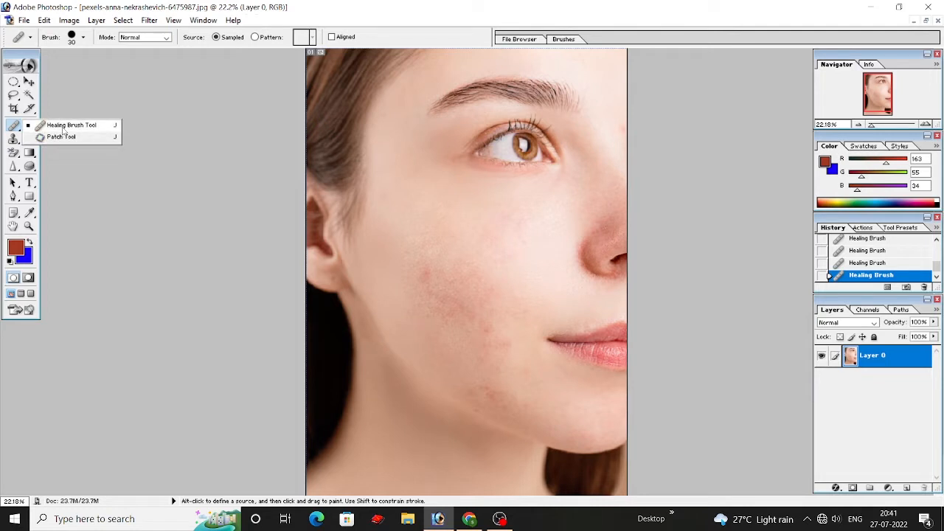
pyautogui.click(91, 129)
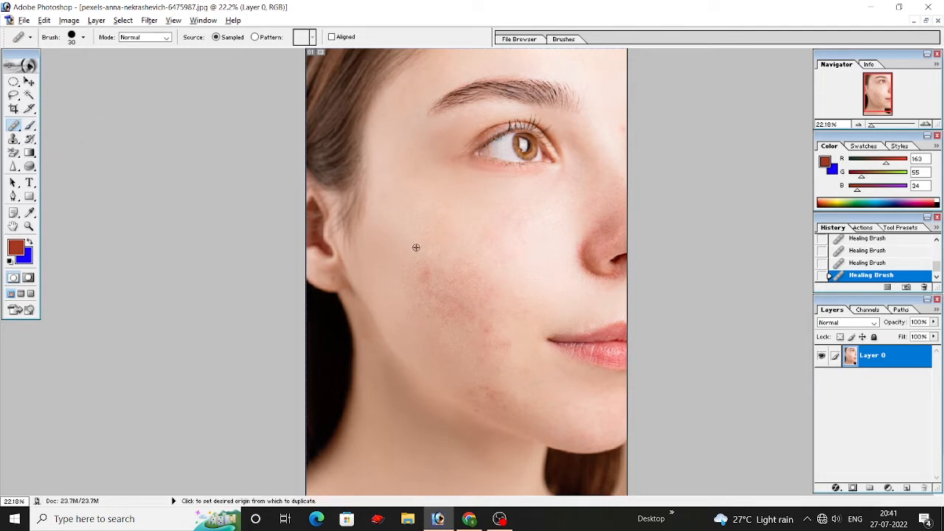
pyautogui.keyDown('alt'); pyautogui.click(468, 286); pyautogui.keyUp('alt')
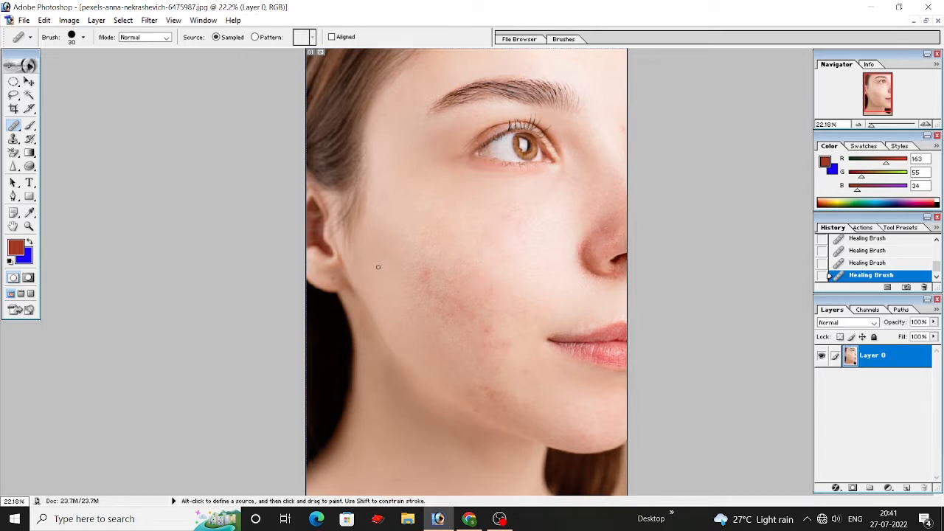
pyautogui.keyDown('alt'); pyautogui.click(467, 117); pyautogui.keyUp('alt')
pyautogui.scroll(-2, 277, 267)
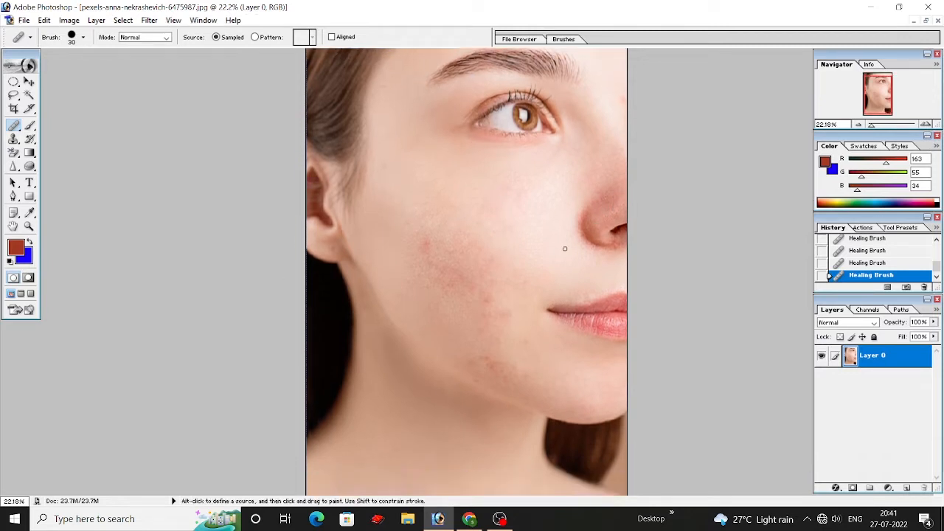
pyautogui.moveTo(15, 125); pyautogui.dragTo(40, 137)
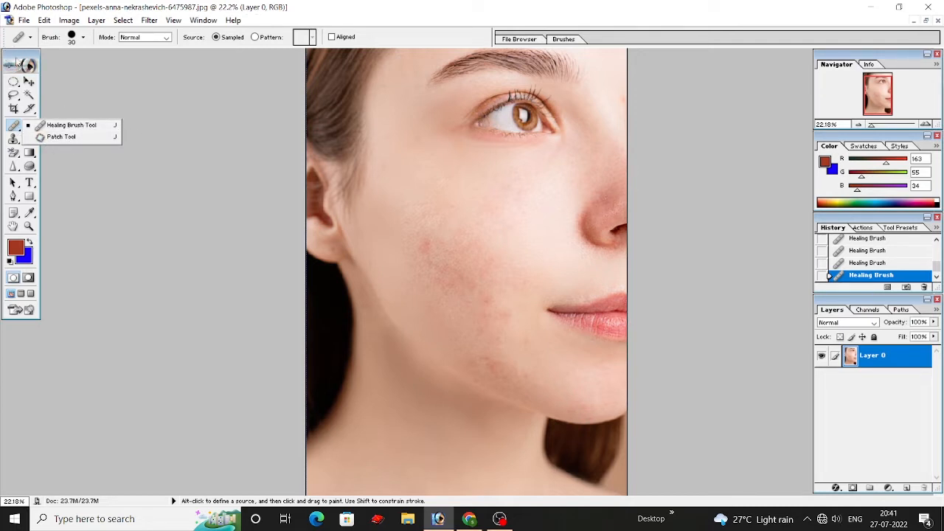
# Step: Close the retouched portrait without saving, then reopen the original portrait JPG from Downloads and maximise its document window
pyautogui.click(937, 21)
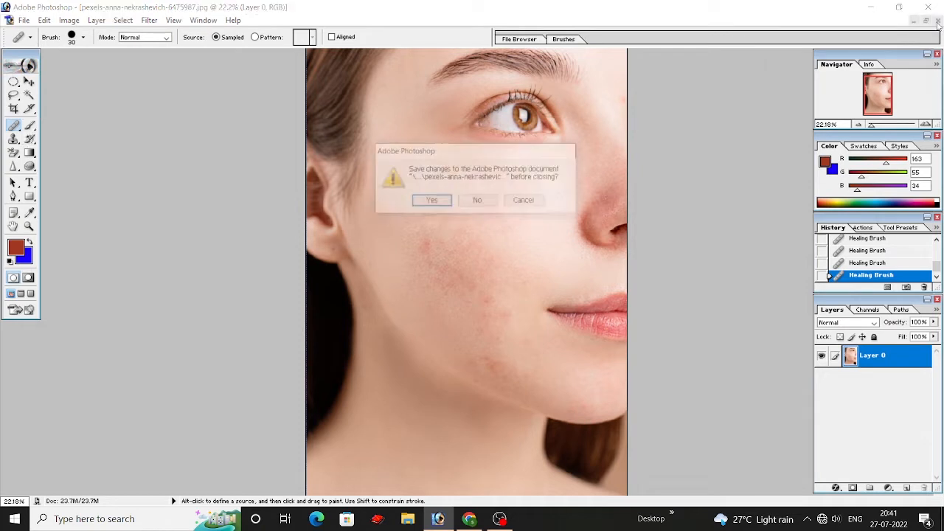
pyautogui.click(477, 204)
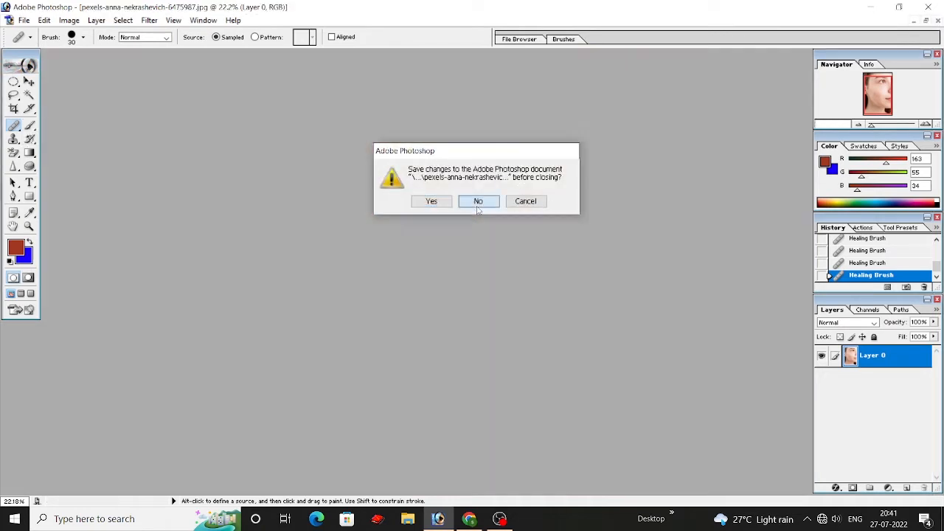
pyautogui.click(9, 20)
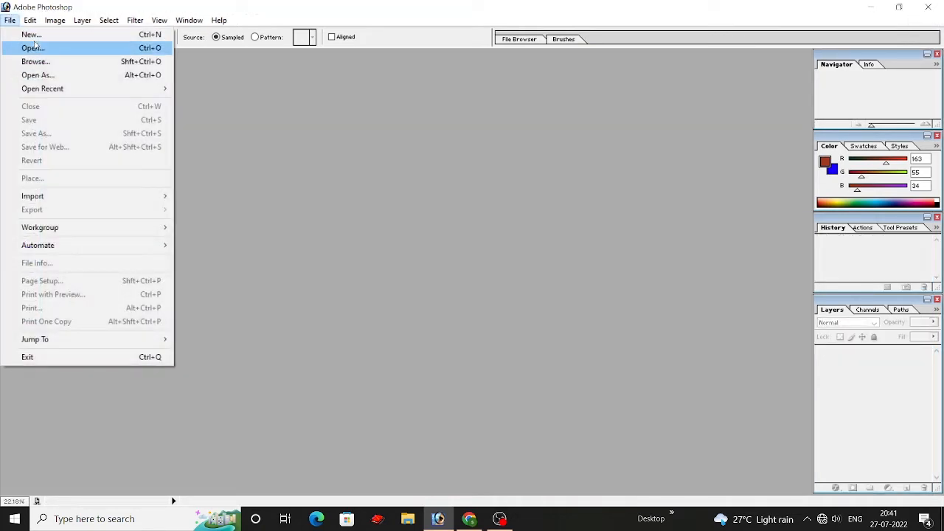
pyautogui.click(29, 47)
pyautogui.click(412, 138)
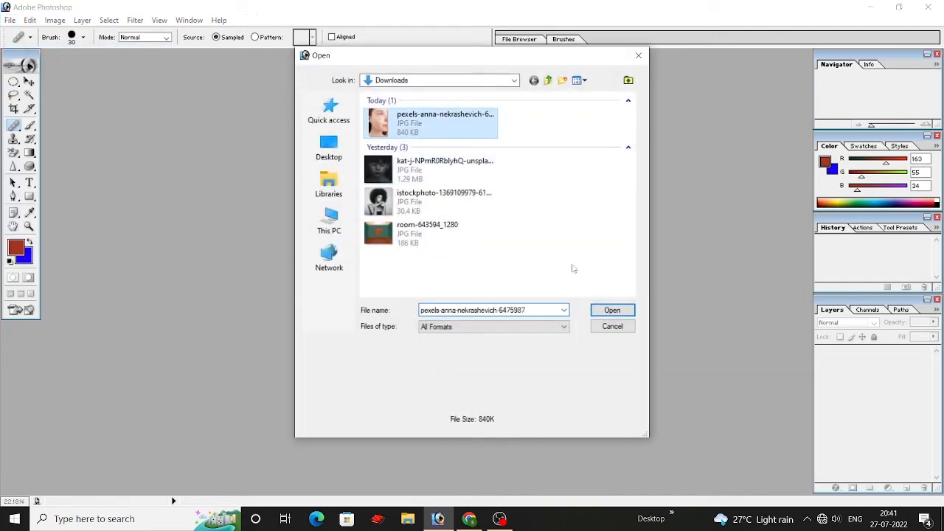
pyautogui.click(612, 309)
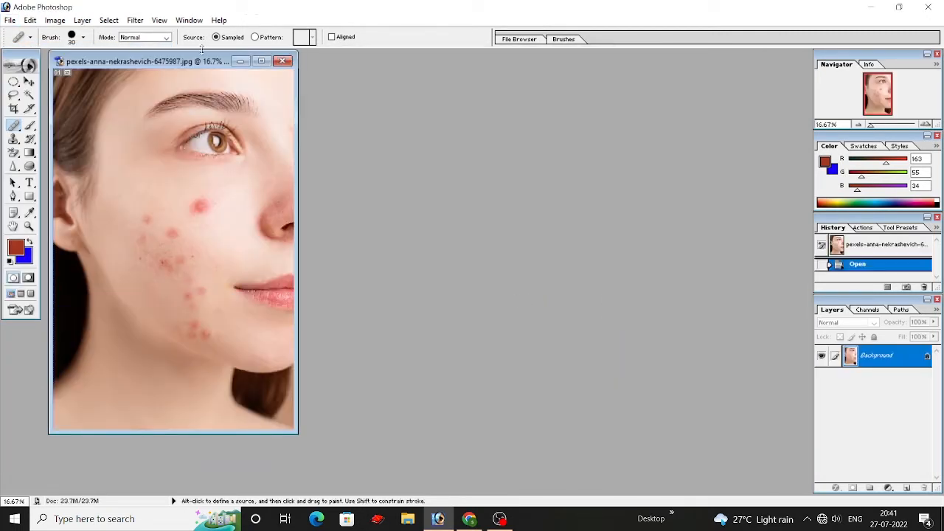
pyautogui.doubleClick(207, 61)
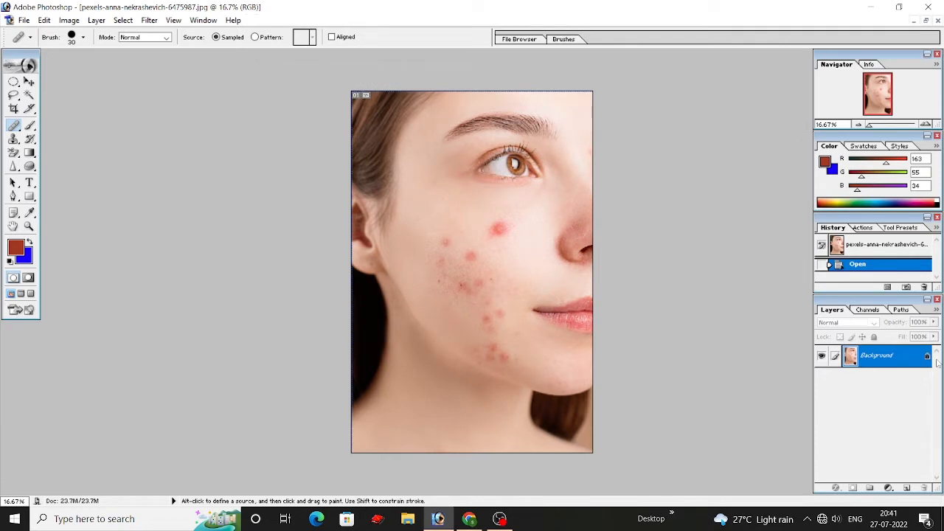
# Step: Convert the locked Background into a normal layer named Layer 0 and duplicate that layer
pyautogui.doubleClick(927, 357)
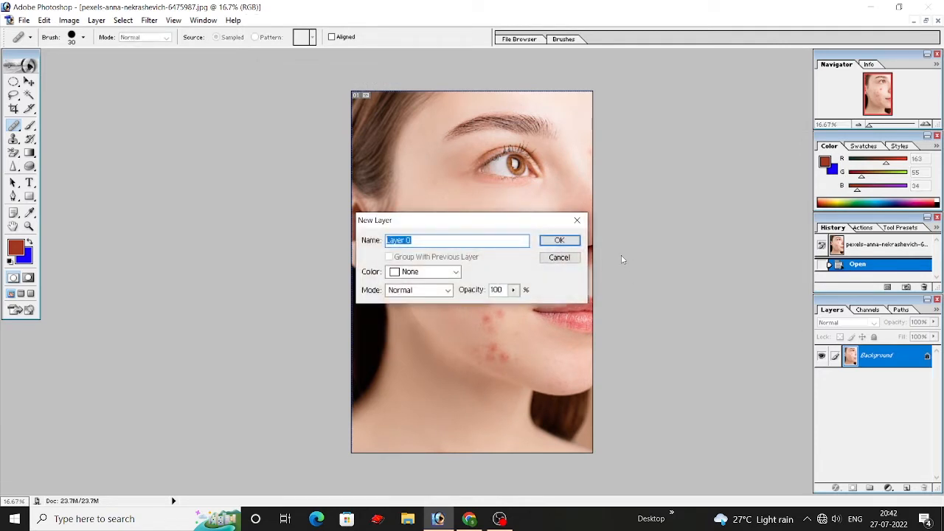
pyautogui.click(571, 244)
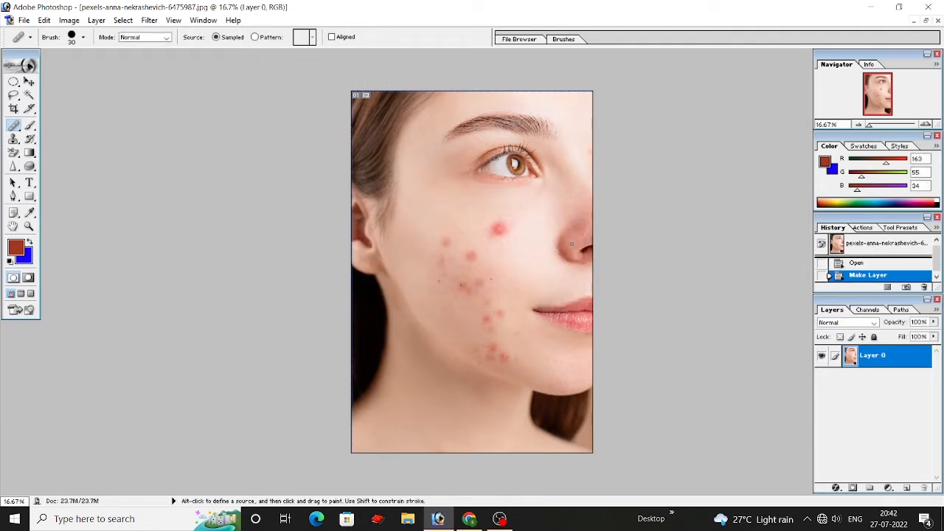
pyautogui.rightClick(889, 361)
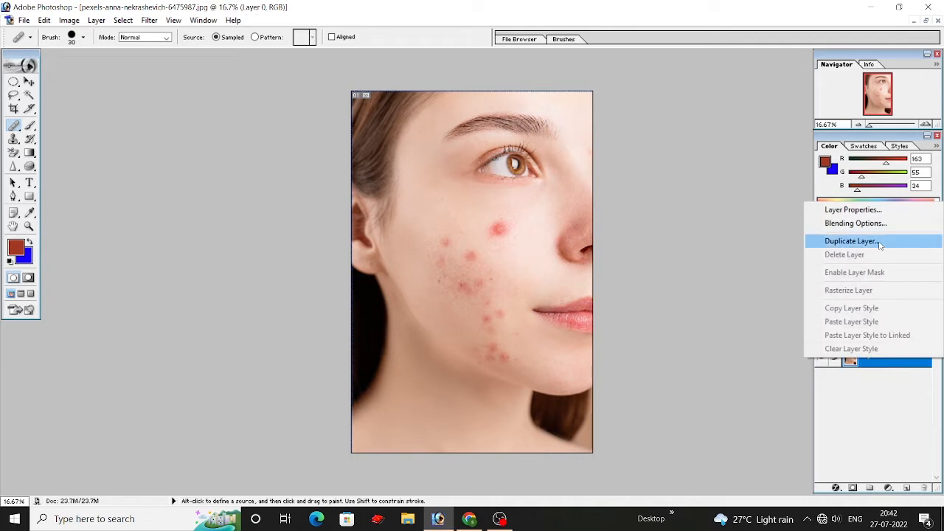
pyautogui.click(881, 242)
pyautogui.click(579, 230)
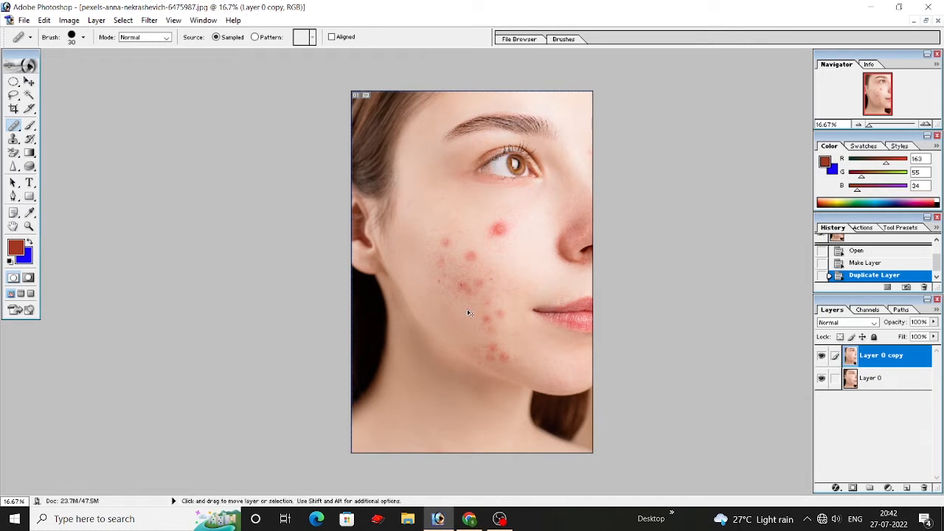
pyautogui.hotkey('ctrl', '+')
# Step: Using the Patch tool set to Source, replace the large red pimple on the upper cheek with clean skin and deselect it
pyautogui.hotkey('ctrl', '+')
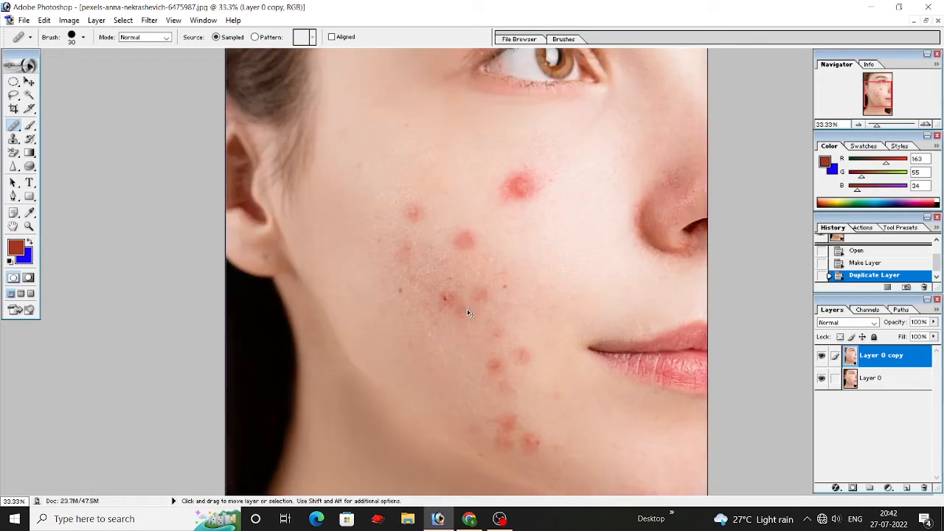
pyautogui.hotkey('ctrl', '+')
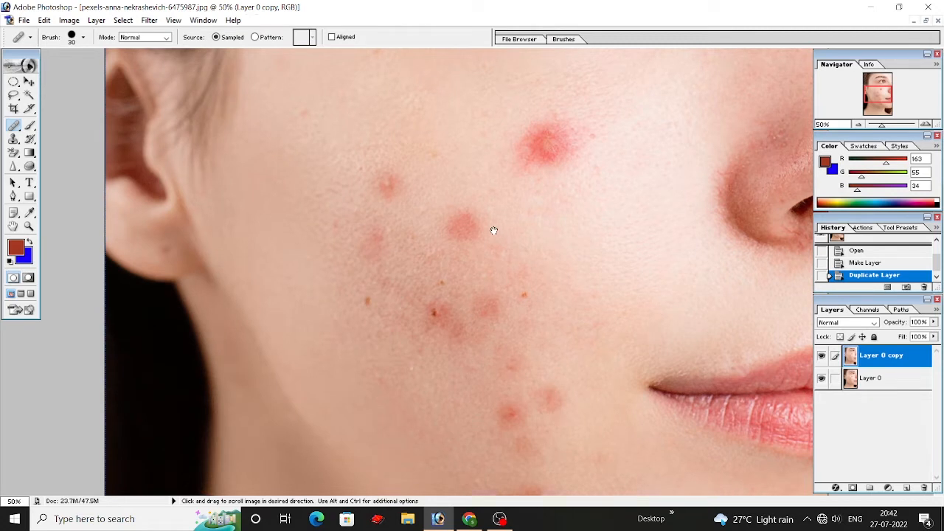
pyautogui.scroll(2, 487, 232)
pyautogui.click(13, 127)
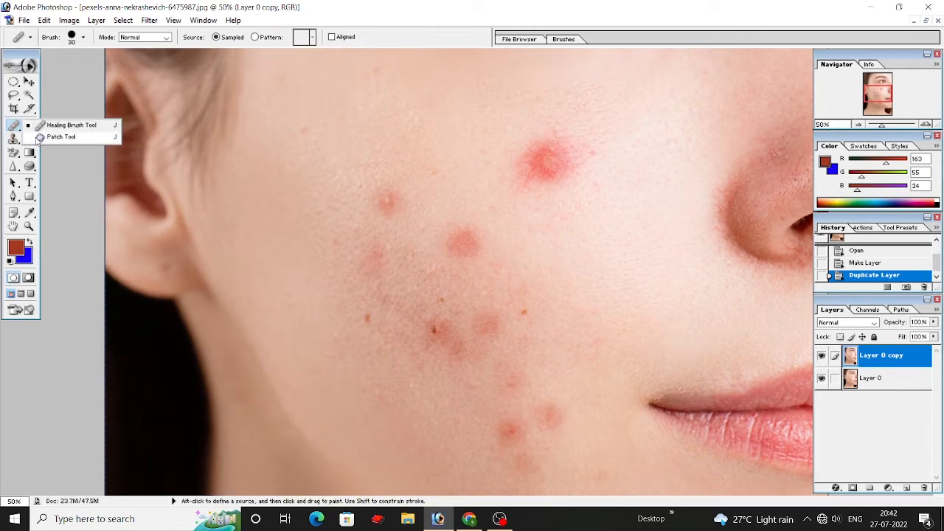
pyautogui.click(41, 137)
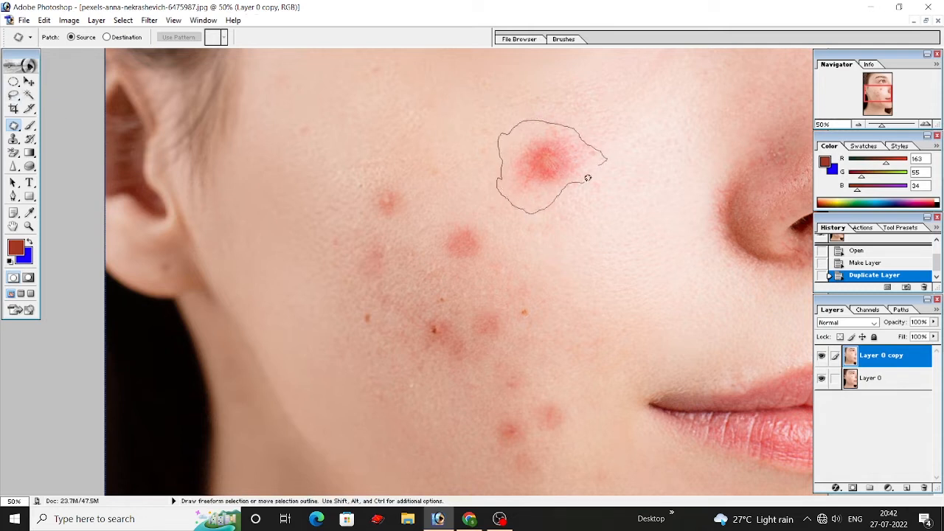
pyautogui.moveTo(605, 161); pyautogui.dragTo(603, 165)
pyautogui.moveTo(547, 170); pyautogui.dragTo(619, 238)
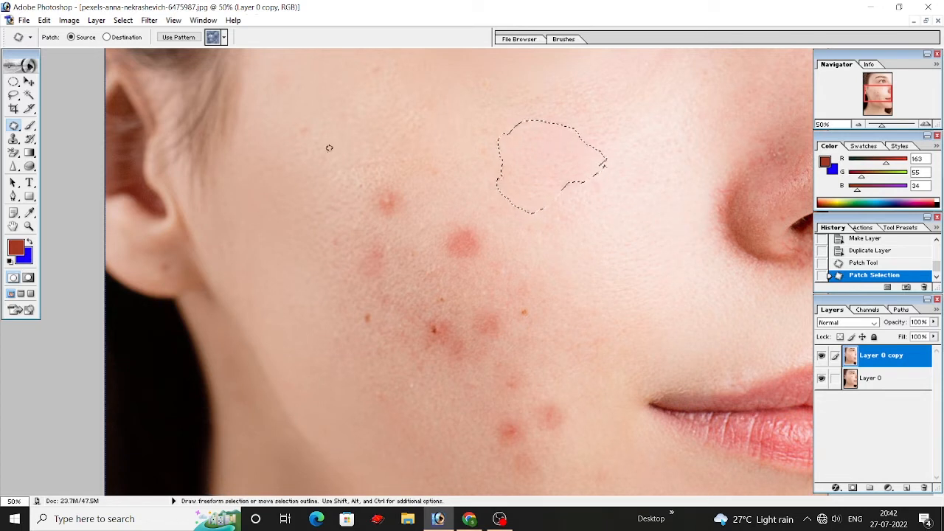
pyautogui.hotkey('ctrl', 'd')
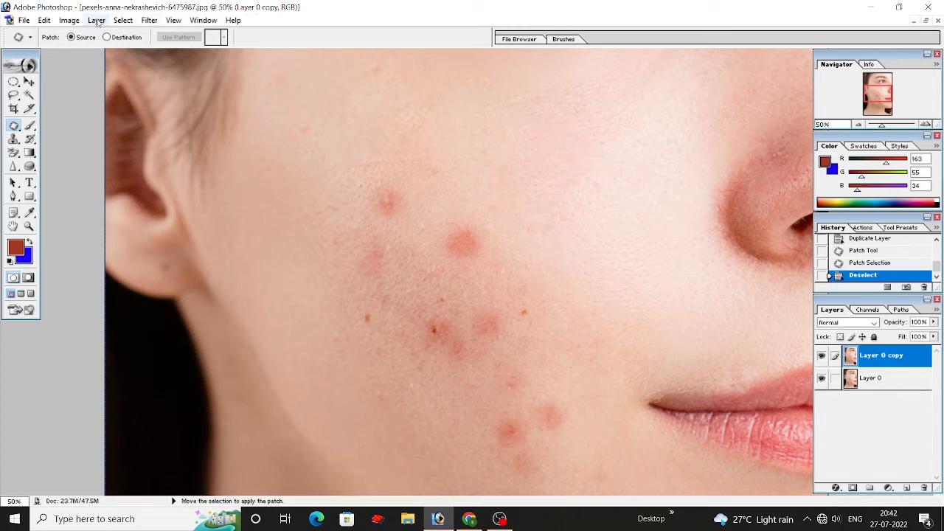
pyautogui.click(123, 21)
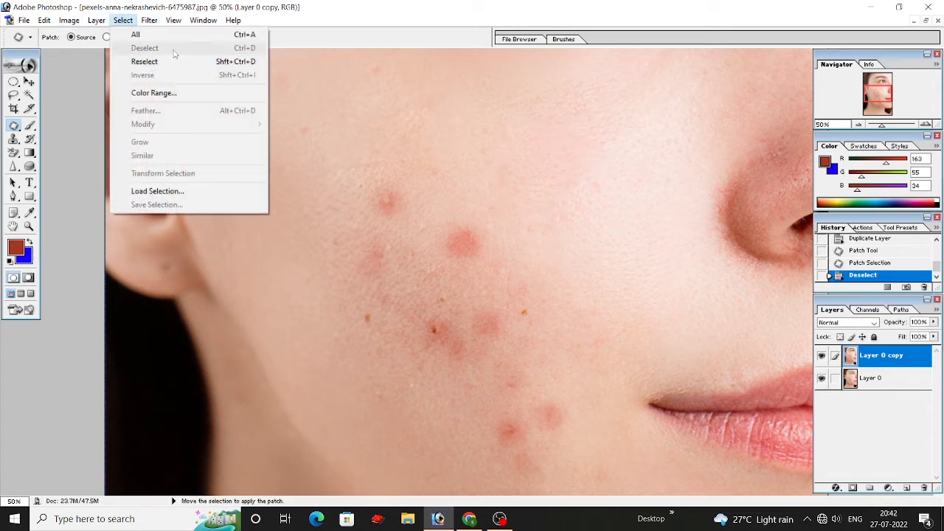
pyautogui.click(484, 220)
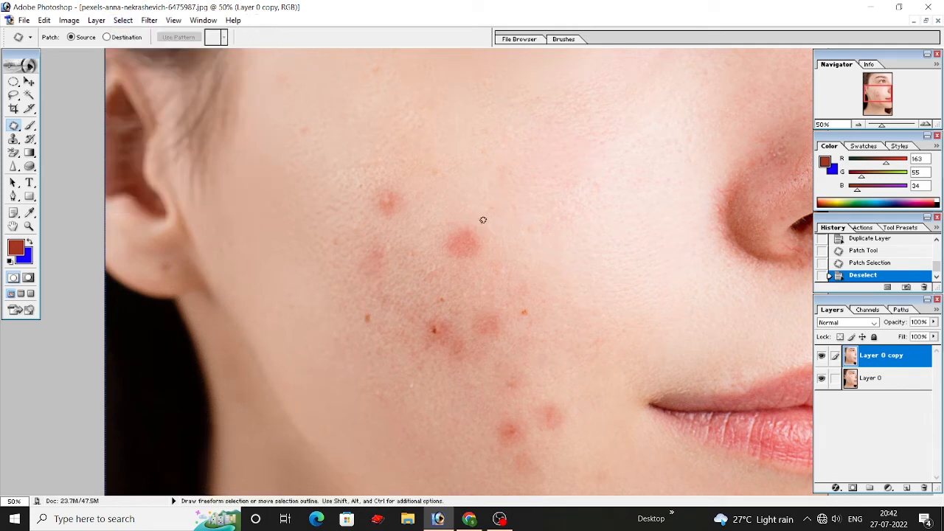
# Step: Patch the red pimple on the upper cheek nearest the ear with the clear skin just above it, then clear the selection
pyautogui.moveTo(369, 200)
pyautogui.mouseDown()
pyautogui.moveTo(396, 191)
pyautogui.moveTo(369, 176)
pyautogui.mouseUp()
pyautogui.scroll(-2, 480, 215)
pyautogui.scroll(1, 476, 214)
pyautogui.moveTo(385, 206); pyautogui.dragTo(379, 188)
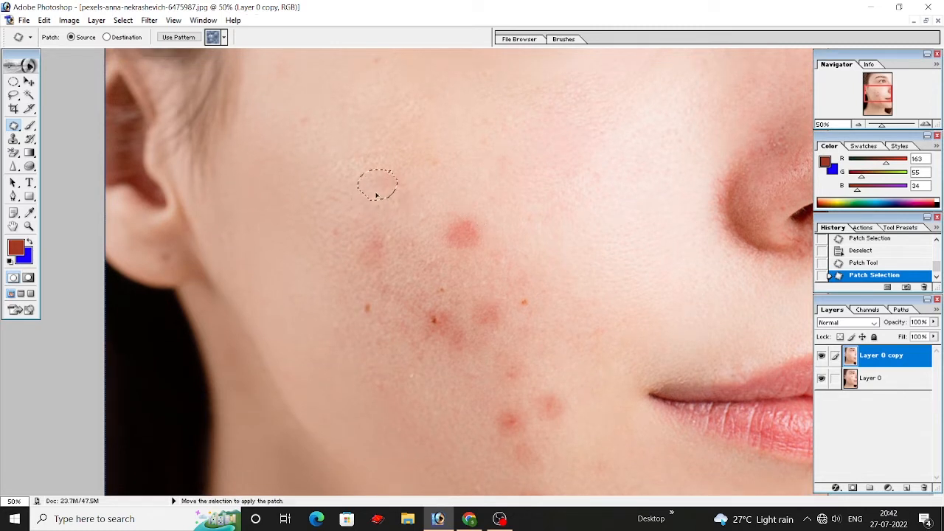
pyautogui.hotkey('ctrl', 'd')
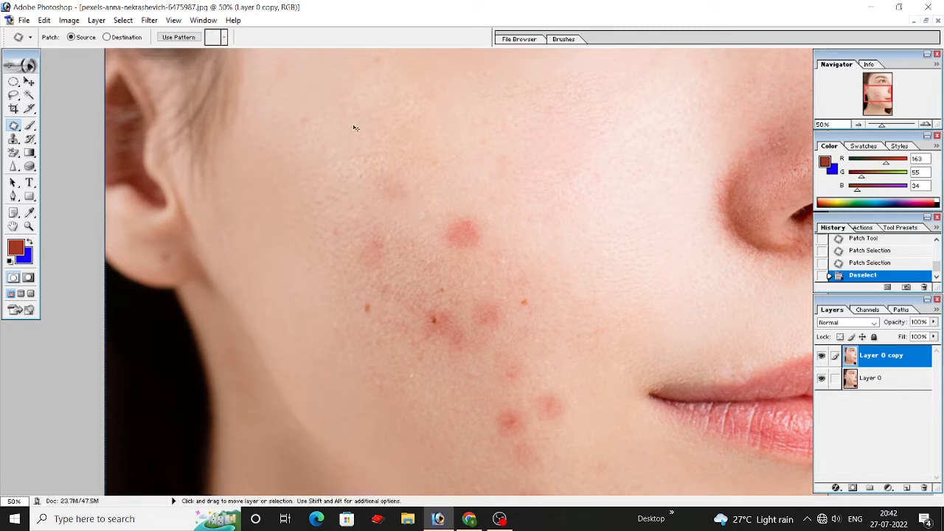
# Step: Patch the two faint spots on the upper cheek between the ear and the eye with adjacent clean skin
pyautogui.moveTo(305, 104); pyautogui.dragTo(333, 115)
pyautogui.hotkey('ctrl', 'd')
pyautogui.scroll(1, 376, 95)
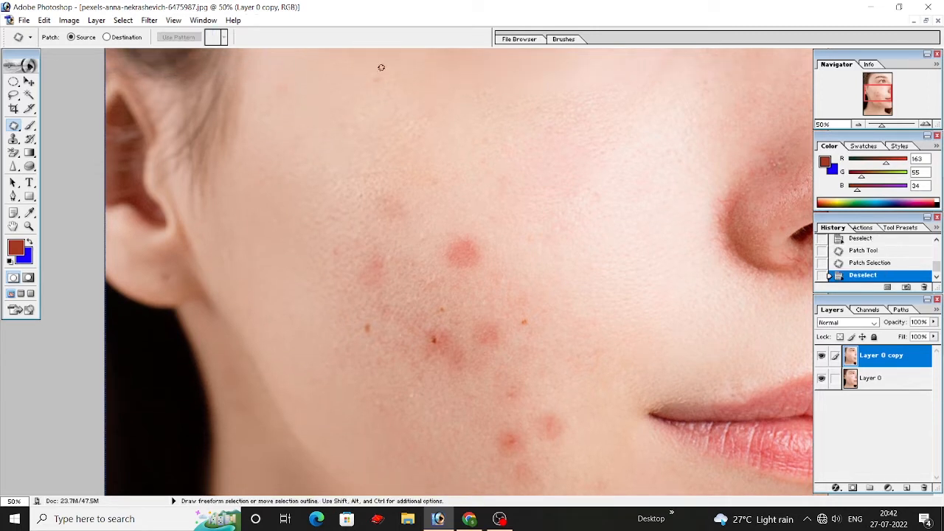
pyautogui.moveTo(389, 87)
pyautogui.mouseDown()
pyautogui.moveTo(373, 70)
pyautogui.moveTo(360, 93)
pyautogui.mouseUp()
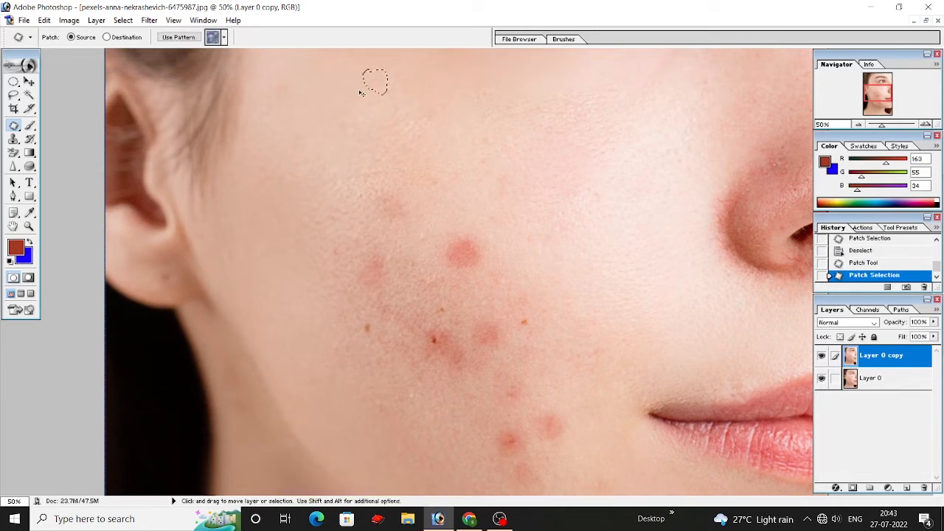
pyautogui.hotkey('ctrl', 'd')
# Step: Patch the small brown mole on the cheek's nose side and the red pimple nearest the mouth corner
pyautogui.scroll(-2, 502, 221)
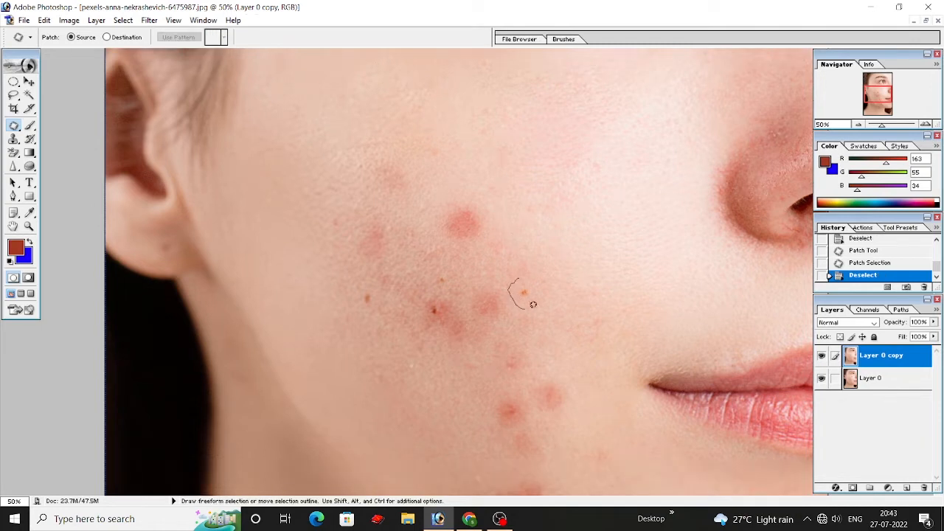
pyautogui.moveTo(523, 293); pyautogui.dragTo(552, 284)
pyautogui.hotkey('ctrl', 'd')
pyautogui.scroll(-3, 572, 294)
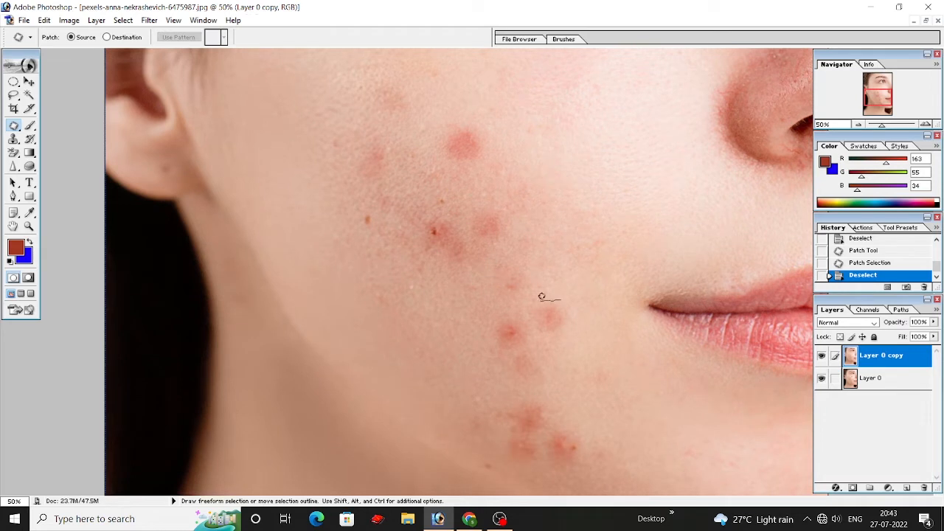
pyautogui.moveTo(554, 304); pyautogui.dragTo(575, 352)
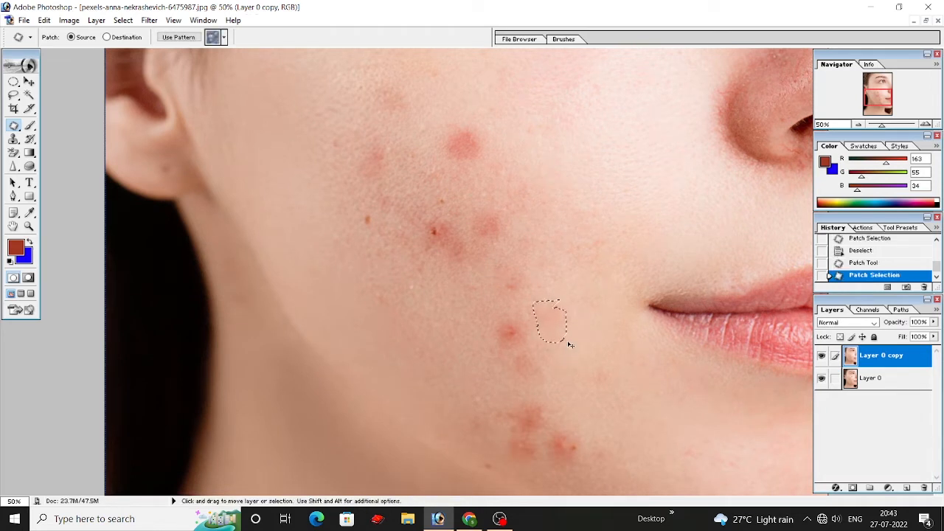
pyautogui.hotkey('ctrl', 'd')
# Step: Patch the dark spot in the jaw pimple nearest the chin and the dark-centred pimple in the middle of the cheek
pyautogui.scroll(-3, 571, 343)
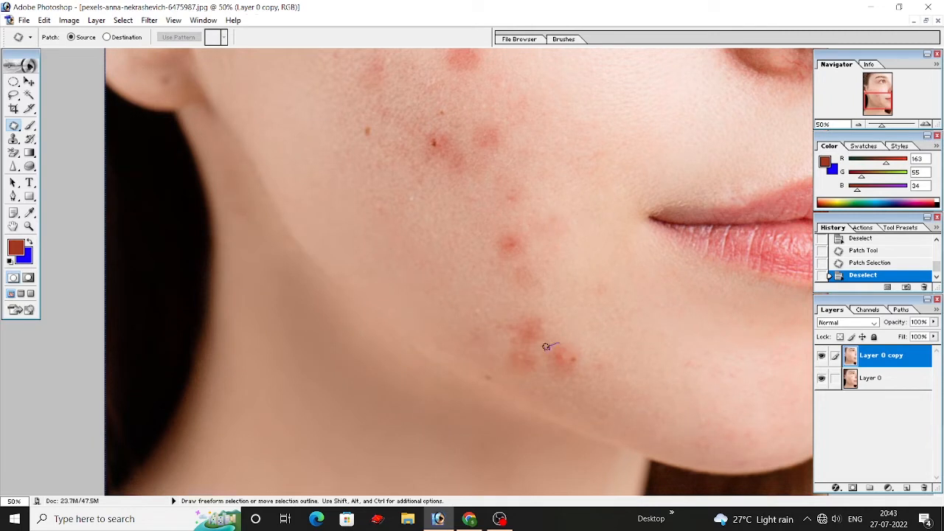
pyautogui.moveTo(573, 348)
pyautogui.mouseDown()
pyautogui.moveTo(555, 345)
pyautogui.moveTo(594, 367)
pyautogui.mouseUp()
pyautogui.hotkey('ctrl', 'd')
pyautogui.scroll(2, 671, 369)
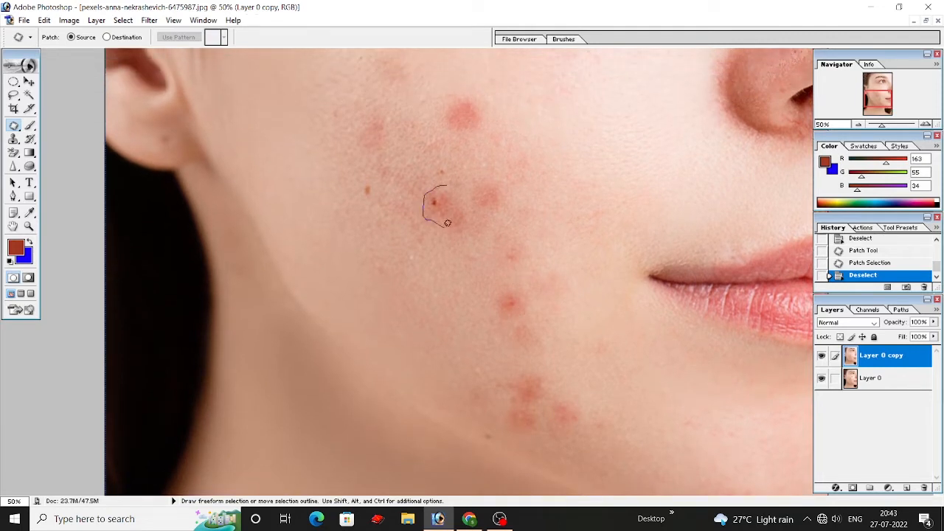
pyautogui.moveTo(456, 189)
pyautogui.mouseDown()
pyautogui.moveTo(442, 186)
pyautogui.moveTo(438, 274)
pyautogui.moveTo(448, 260)
pyautogui.mouseUp()
pyautogui.hotkey('ctrl', 'd')
# Step: Patch the round red pimple at the top of the cheek's acne area, including its leftover edge, with neighbouring skin
pyautogui.scroll(1, 476, 211)
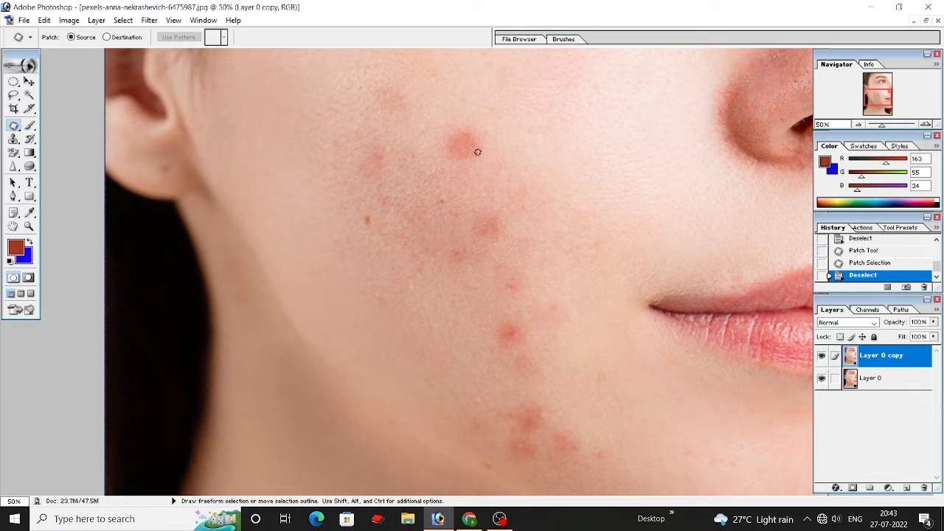
pyautogui.moveTo(493, 146)
pyautogui.mouseDown()
pyautogui.moveTo(517, 143)
pyautogui.moveTo(448, 101)
pyautogui.moveTo(432, 109)
pyautogui.mouseUp()
pyautogui.hotkey('ctrl', 'd')
pyautogui.moveTo(479, 122); pyautogui.dragTo(462, 116)
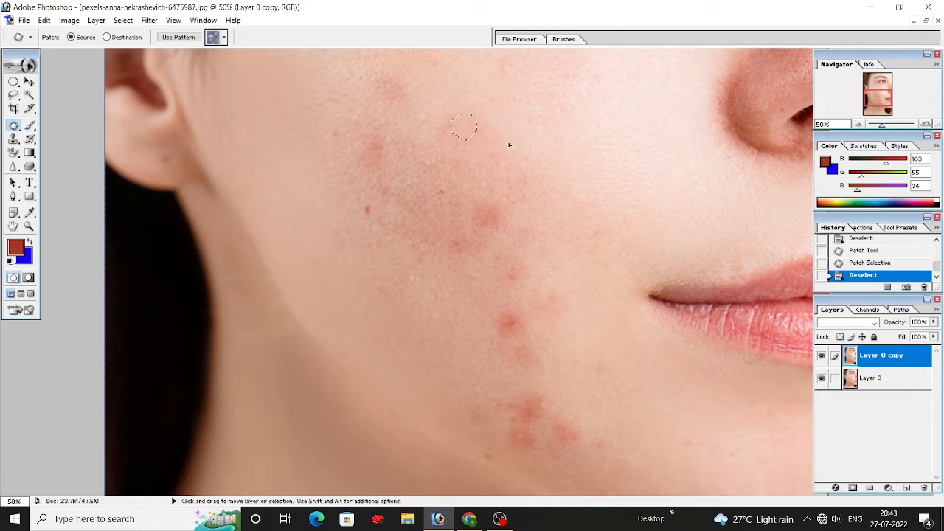
pyautogui.hotkey('ctrl', 'd')
# Step: Patch the small brown mole on the ear side of the cheek and the blemished skin just below it
pyautogui.scroll(4, 486, 162)
pyautogui.moveTo(385, 251)
pyautogui.mouseDown()
pyautogui.moveTo(367, 249)
pyautogui.moveTo(415, 245)
pyautogui.moveTo(433, 226)
pyautogui.moveTo(359, 255)
pyautogui.moveTo(376, 257)
pyautogui.mouseUp()
pyautogui.hotkey('ctrl', 'd')
pyautogui.hotkey('ctrl', 'd')
pyautogui.scroll(-1, 434, 258)
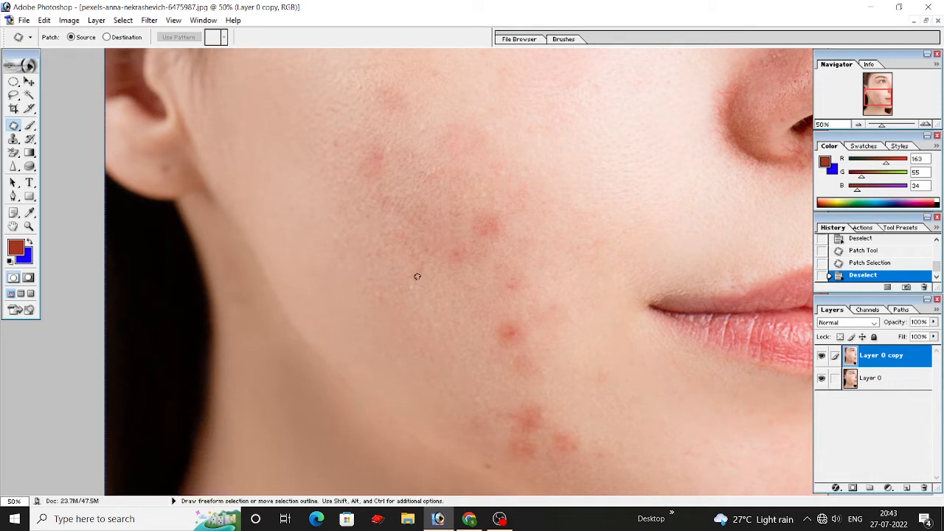
pyautogui.moveTo(416, 287)
pyautogui.mouseDown()
pyautogui.moveTo(374, 285)
pyautogui.moveTo(413, 300)
pyautogui.mouseUp()
pyautogui.hotkey('ctrl', 'd')
# Step: Patch the red pimple on the lower cheek and the smaller spot directly above it with clearer skin toward the ear
pyautogui.hotkey('ctrl', 'd')
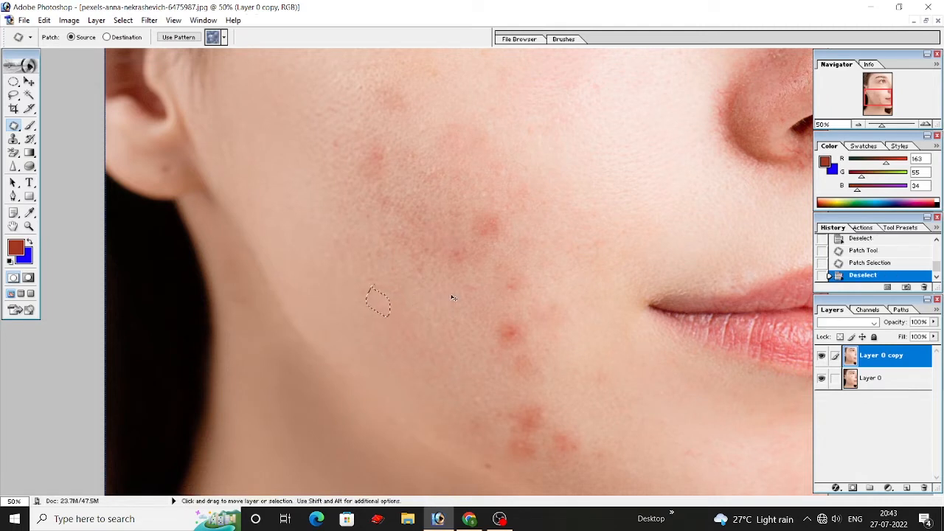
pyautogui.scroll(-1, 465, 288)
pyautogui.moveTo(521, 305); pyautogui.dragTo(430, 314)
pyautogui.hotkey('ctrl', 'd')
pyautogui.scroll(-1, 501, 275)
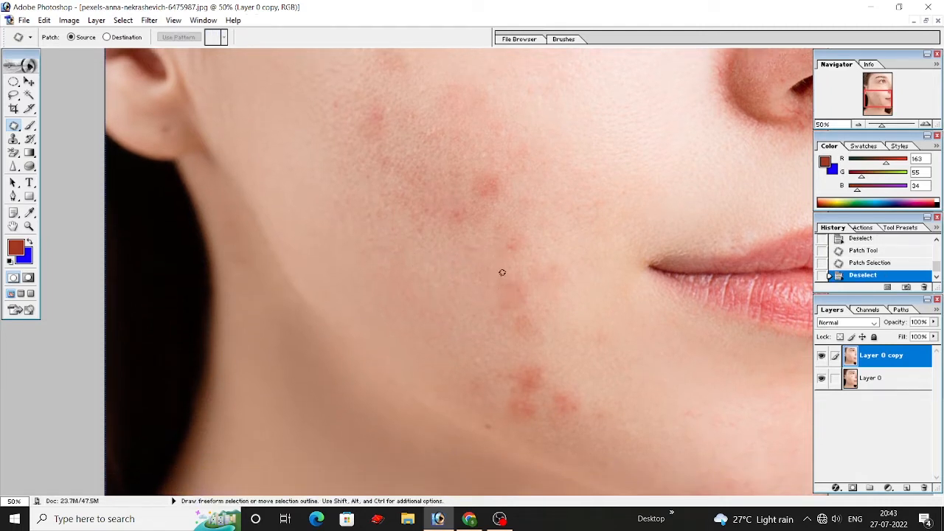
pyautogui.moveTo(518, 239); pyautogui.dragTo(479, 255)
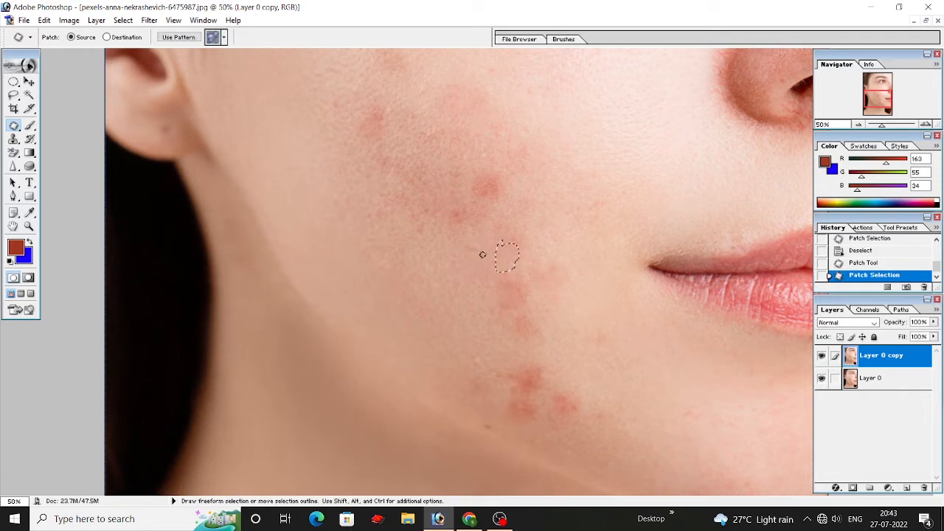
pyautogui.hotkey('ctrl', 'd')
pyautogui.scroll(1, 529, 281)
# Step: Patch the remaining uneven skin on the lower and middle cheek with smoother skin beside it
pyautogui.scroll(-3, 530, 281)
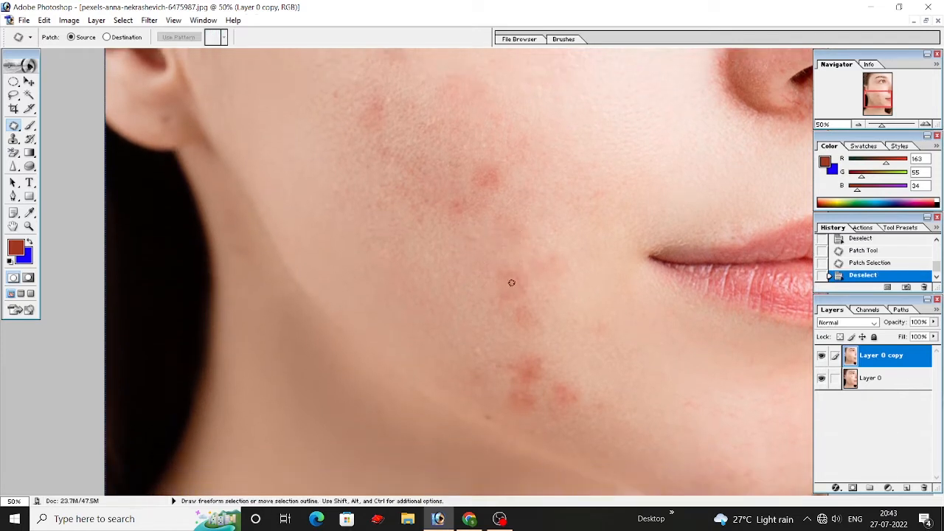
pyautogui.moveTo(494, 339)
pyautogui.mouseDown()
pyautogui.moveTo(483, 309)
pyautogui.moveTo(457, 315)
pyautogui.moveTo(448, 280)
pyautogui.mouseUp()
pyautogui.hotkey('ctrl', 'd')
pyautogui.scroll(4, 463, 283)
pyautogui.moveTo(455, 252)
pyautogui.mouseDown()
pyautogui.moveTo(475, 232)
pyautogui.moveTo(446, 241)
pyautogui.mouseUp()
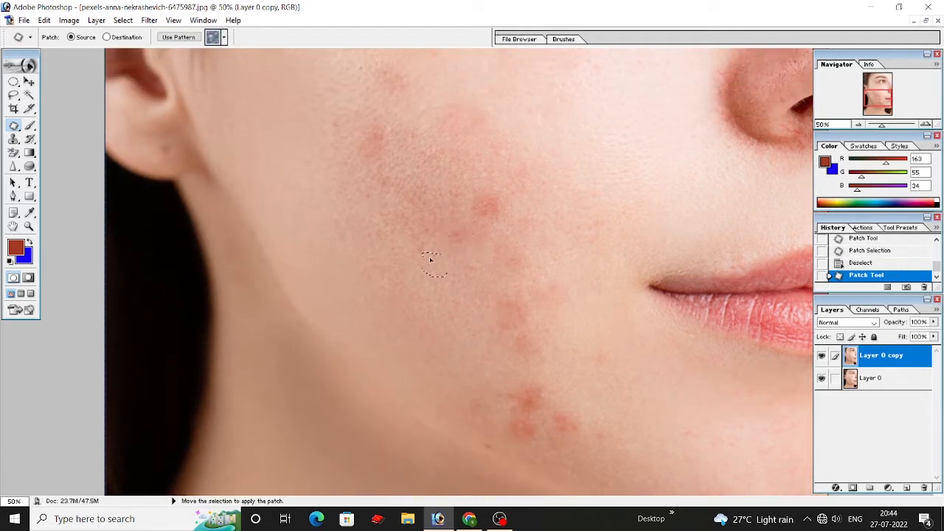
pyautogui.hotkey('ctrl', 'd')
# Step: Patch the remaining red pimple in the middle of the cheek with clearer skin toward the nose and deselect it
pyautogui.scroll(4, 509, 245)
pyautogui.moveTo(490, 274)
pyautogui.mouseDown()
pyautogui.moveTo(481, 246)
pyautogui.moveTo(499, 274)
pyautogui.moveTo(536, 274)
pyautogui.moveTo(533, 265)
pyautogui.mouseUp()
pyautogui.scroll(2, 533, 264)
pyautogui.hotkey('ctrl', 'd')
# Step: Patch the uneven strip between the faded marks on the upper cheek and the small spot just above it
pyautogui.scroll(8, 523, 205)
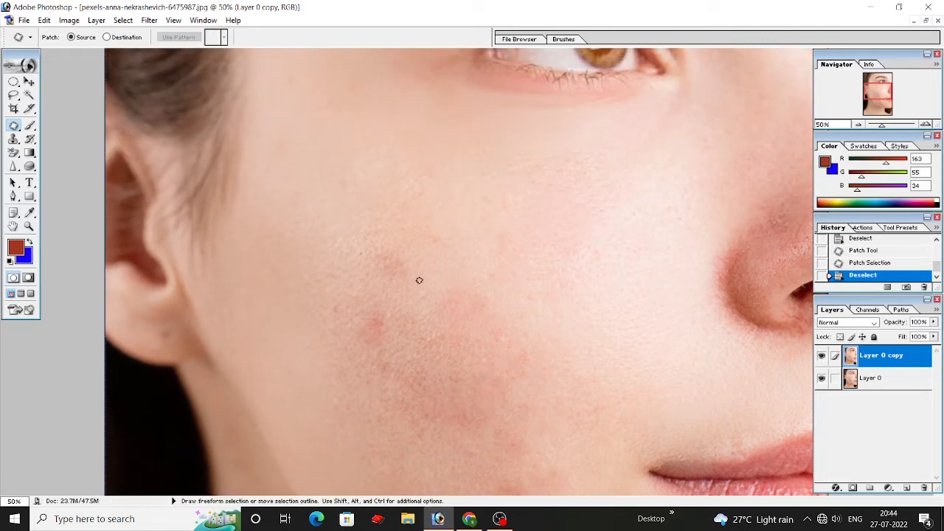
pyautogui.moveTo(437, 300); pyautogui.dragTo(415, 290)
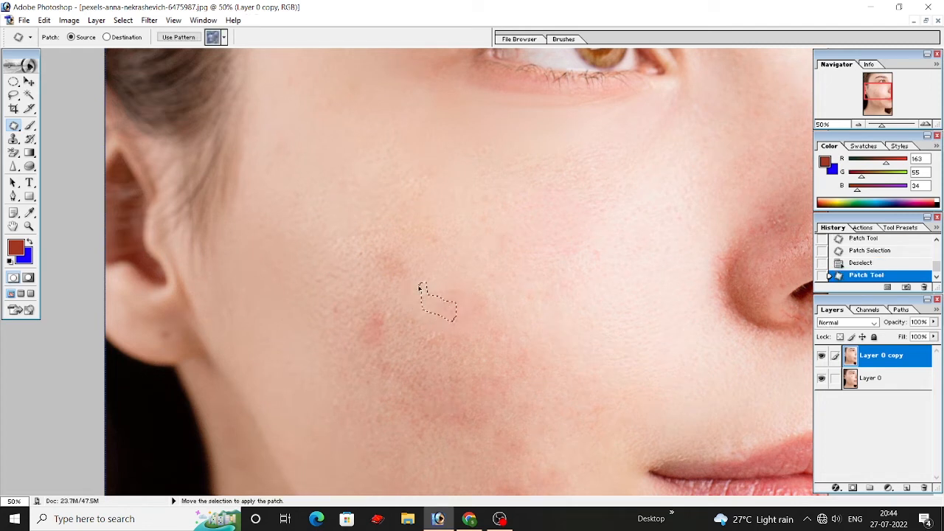
pyautogui.moveTo(428, 307); pyautogui.dragTo(447, 294)
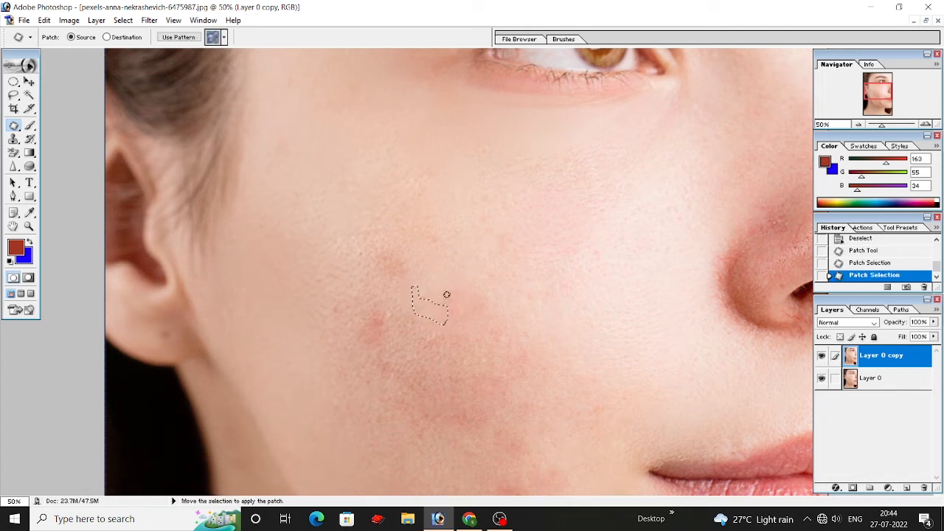
pyautogui.hotkey('ctrl', 'd')
pyautogui.scroll(1, 433, 295)
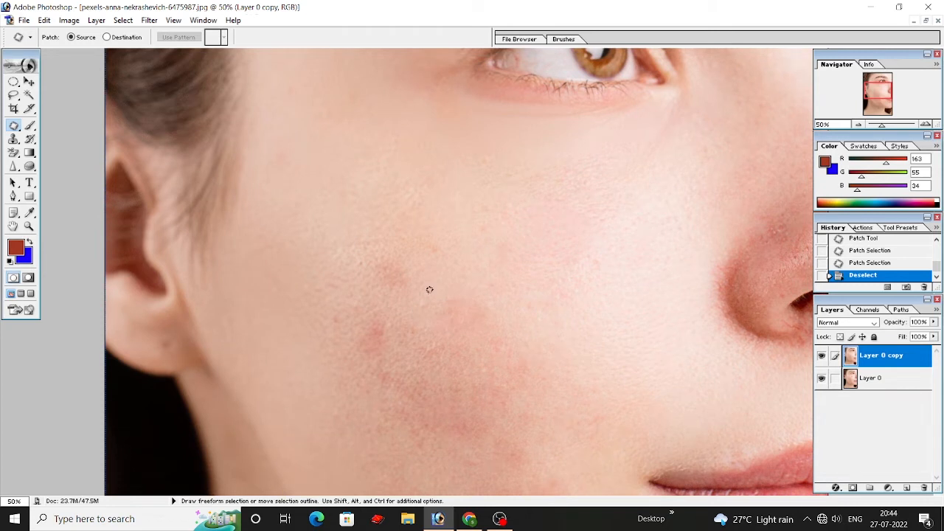
pyautogui.moveTo(440, 306); pyautogui.dragTo(407, 296)
pyautogui.moveTo(442, 251); pyautogui.dragTo(440, 248)
pyautogui.hotkey('ctrl', 'd')
# Step: Patch the leftover red spot on the ear side of the cheek with clear skin from beside the nose
pyautogui.moveTo(391, 313); pyautogui.dragTo(367, 310)
pyautogui.hotkey('ctrl', 'd')
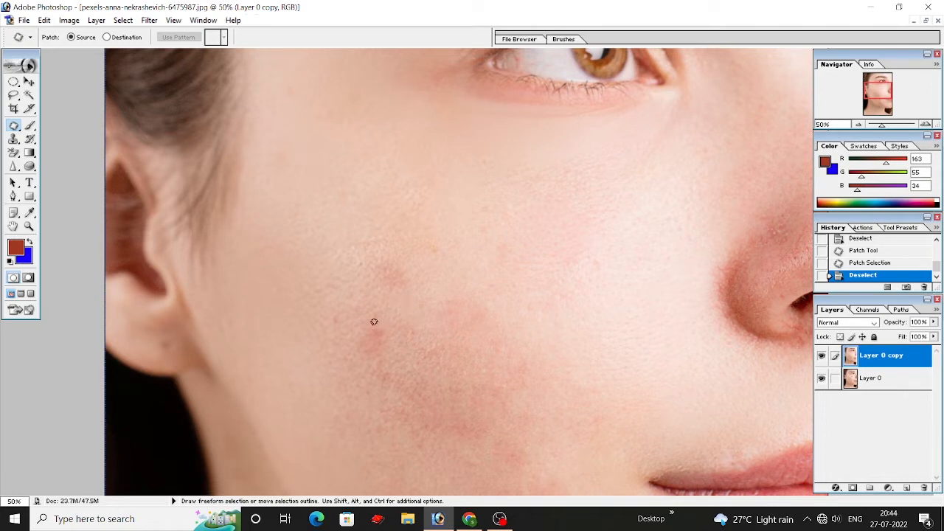
pyautogui.moveTo(361, 325)
pyautogui.mouseDown()
pyautogui.moveTo(651, 292)
pyautogui.moveTo(618, 316)
pyautogui.mouseUp()
pyautogui.hotkey('ctrl', 'd')
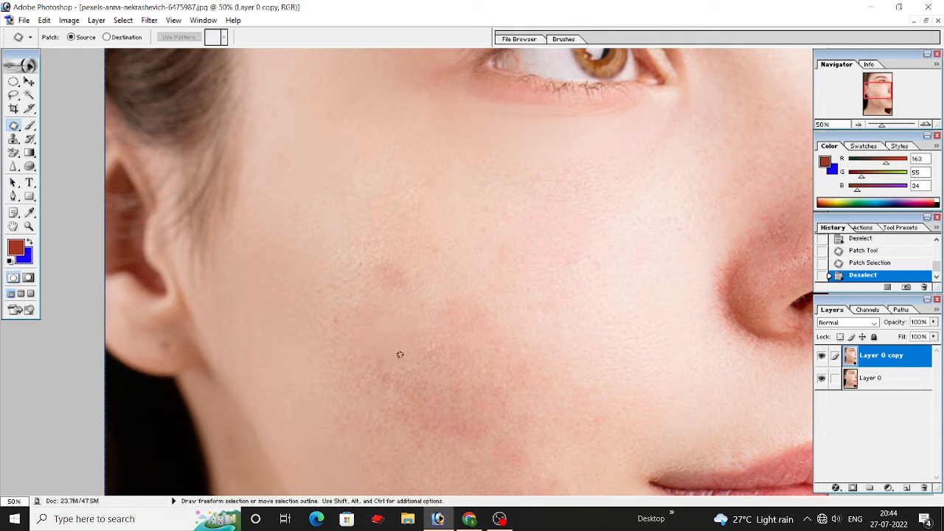
# Step: Undo the last deselection and patch that same ear-side cheek area again with skin from the cheek's centre
pyautogui.hotkey('ctrl', 'z')
pyautogui.hotkey('ctrl', 'z')
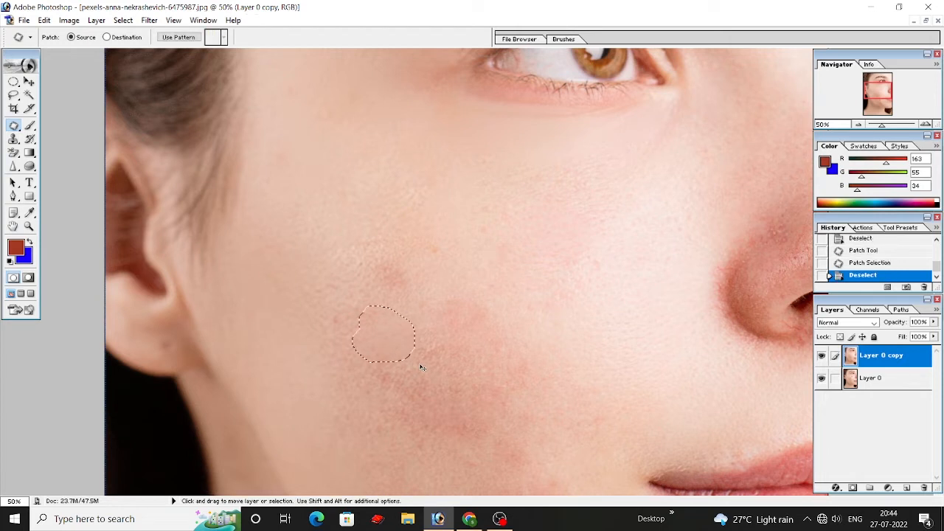
pyautogui.hotkey('ctrl', 'z')
pyautogui.hotkey('ctrl', 'z')
pyautogui.hotkey('ctrl', 'z')
pyautogui.hotkey('ctrl', 'z')
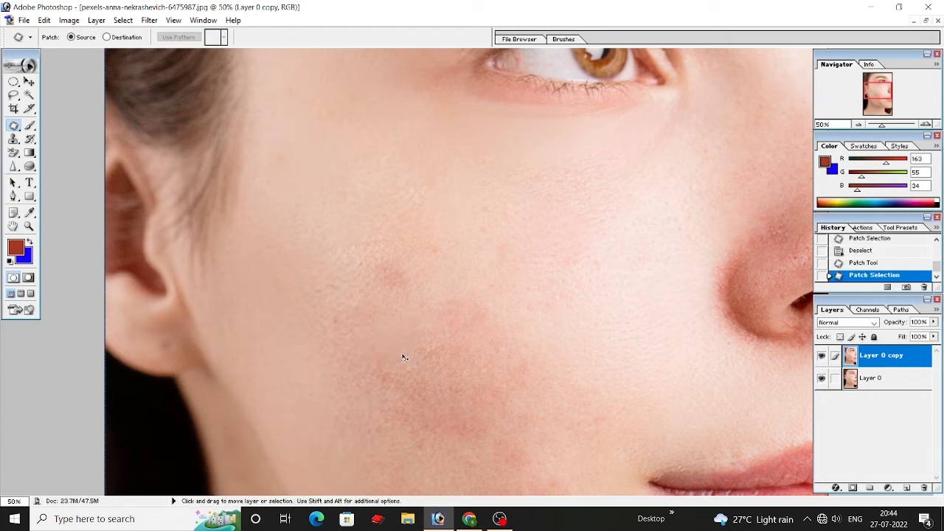
pyautogui.hotkey('ctrl', 'z')
pyautogui.hotkey('ctrl', 'z')
pyautogui.hotkey('ctrl', 'z')
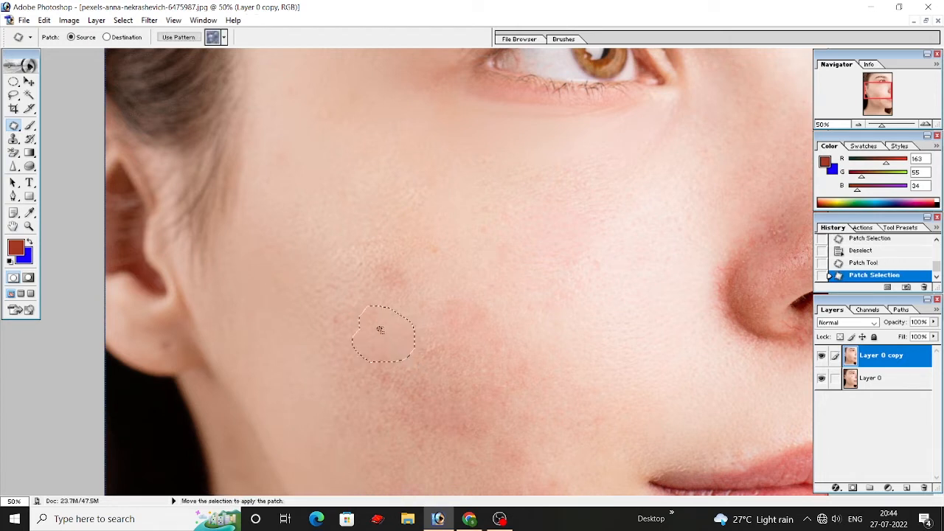
pyautogui.moveTo(369, 333); pyautogui.dragTo(447, 352)
pyautogui.hotkey('ctrl', 'd')
# Step: Patch the two lower red pimples of the cluster near the jawline with clear skin from just beside them
pyautogui.scroll(1, 485, 350)
pyautogui.scroll(-1, 484, 350)
pyautogui.scroll(1, 613, 281)
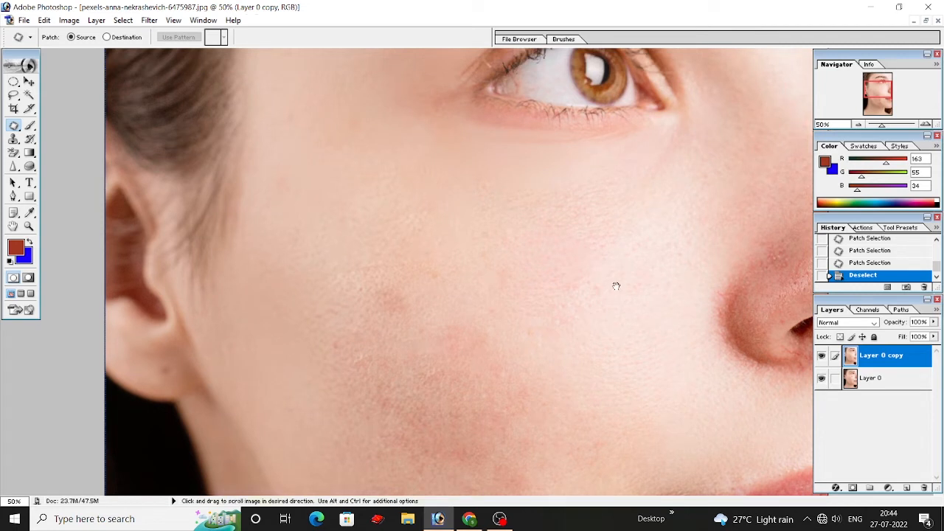
pyautogui.scroll(-5, 559, 259)
pyautogui.scroll(-6, 563, 247)
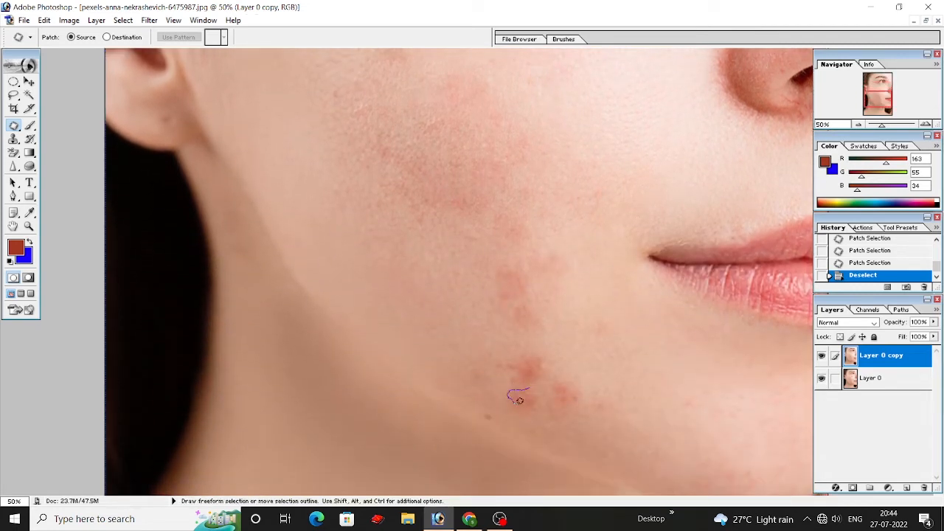
pyautogui.moveTo(537, 385)
pyautogui.mouseDown()
pyautogui.moveTo(523, 387)
pyautogui.moveTo(563, 421)
pyautogui.mouseUp()
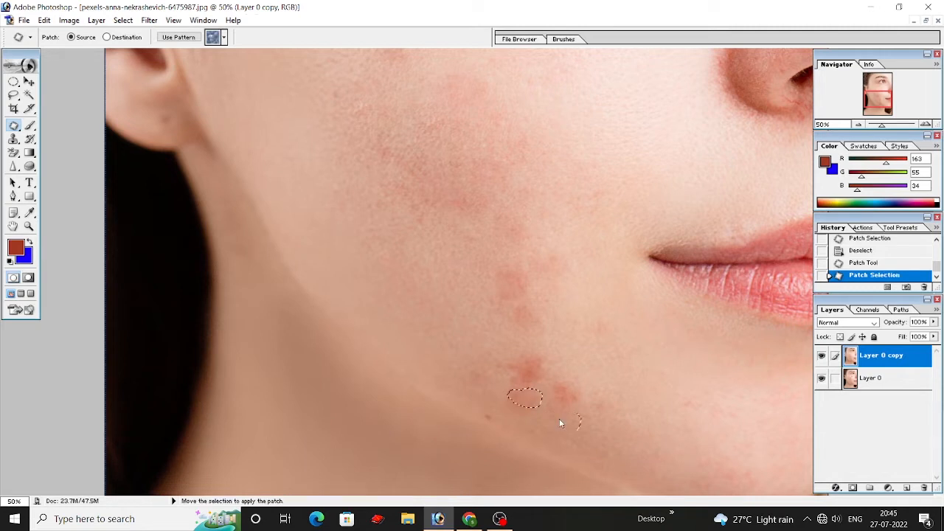
pyautogui.moveTo(564, 381); pyautogui.dragTo(560, 378)
pyautogui.moveTo(565, 399); pyautogui.dragTo(616, 419)
# Step: Patch the remaining upper pimple of the jawline cluster with nearby skin and deselect it
pyautogui.moveTo(540, 354)
pyautogui.mouseDown()
pyautogui.moveTo(512, 370)
pyautogui.moveTo(557, 372)
pyautogui.moveTo(487, 350)
pyautogui.moveTo(542, 405)
pyautogui.moveTo(531, 377)
pyautogui.moveTo(501, 380)
pyautogui.mouseUp()
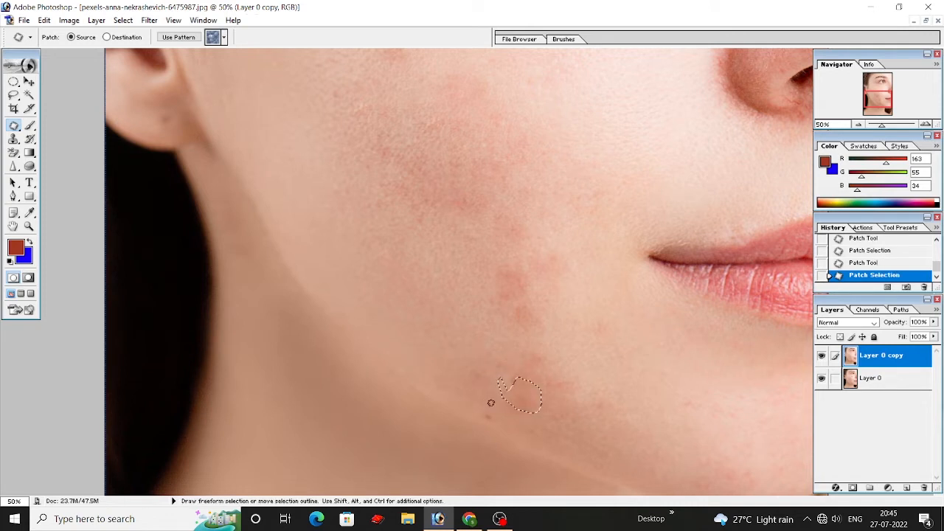
pyautogui.moveTo(497, 422)
pyautogui.mouseDown()
pyautogui.moveTo(503, 402)
pyautogui.moveTo(476, 404)
pyautogui.mouseUp()
pyautogui.hotkey('ctrl', 'd')
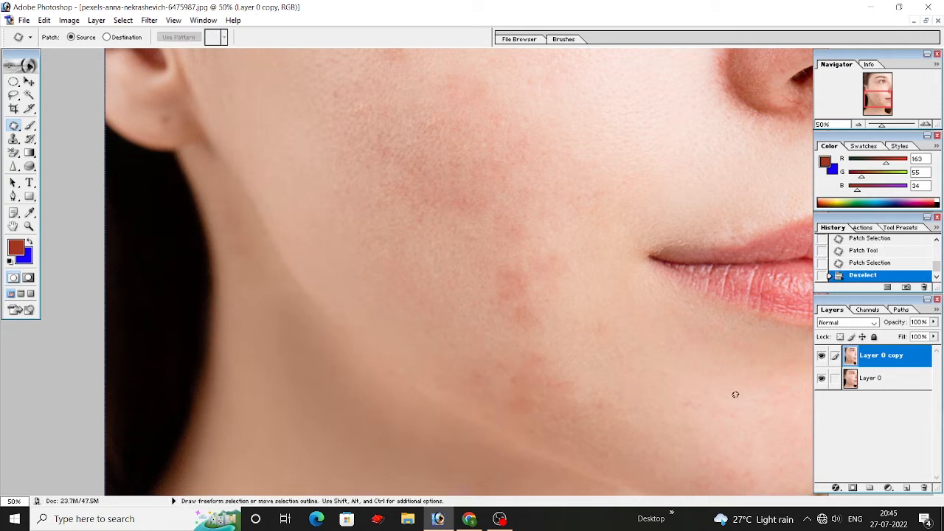
# Step: Compare the retouched cheek with the original at 33.3% zoom by hiding and showing Layer 0 copy
pyautogui.click(821, 360)
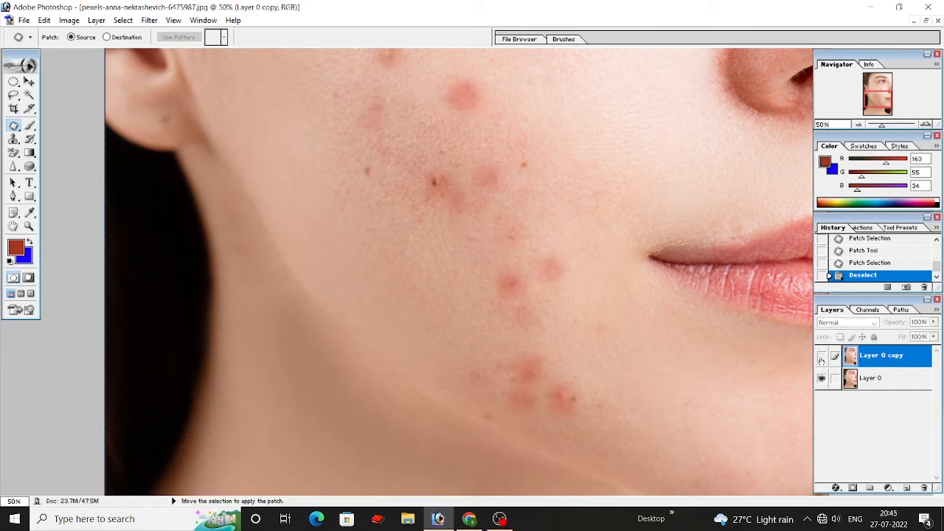
pyautogui.hotkey('ctrl', '-')
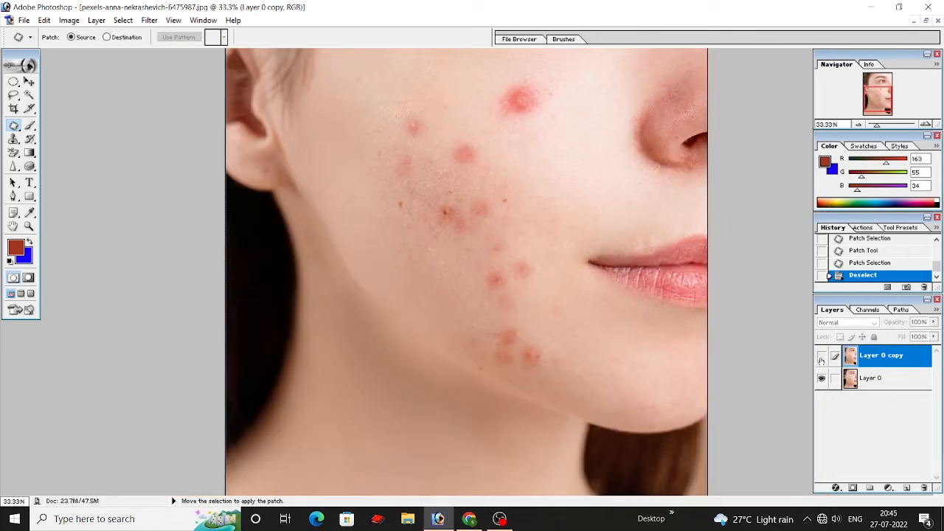
pyautogui.click(820, 359)
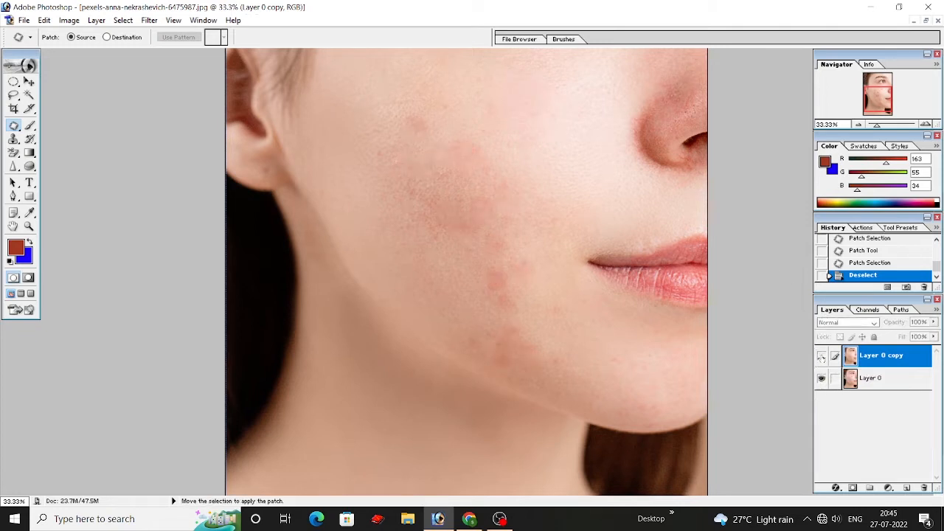
pyautogui.click(821, 355)
pyautogui.click(821, 355)
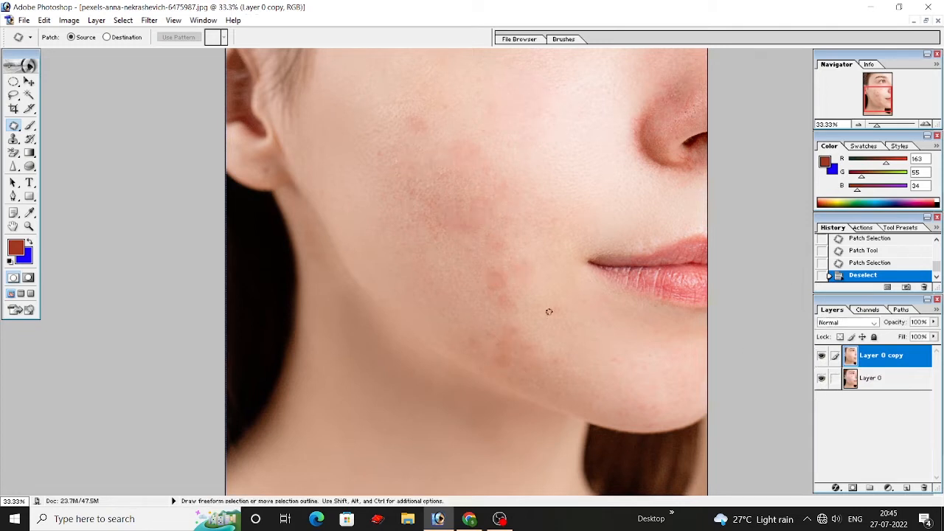
# Step: Patch the tiny mark on the ear side of the cheek with clear skin beside it and deselect it
pyautogui.scroll(5, 442, 229)
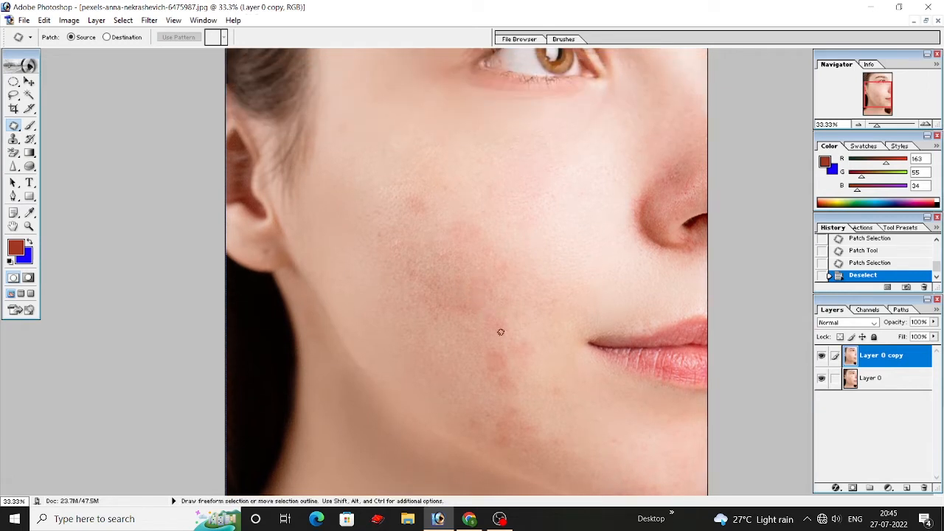
pyautogui.scroll(-1, 502, 258)
pyautogui.scroll(5, 503, 192)
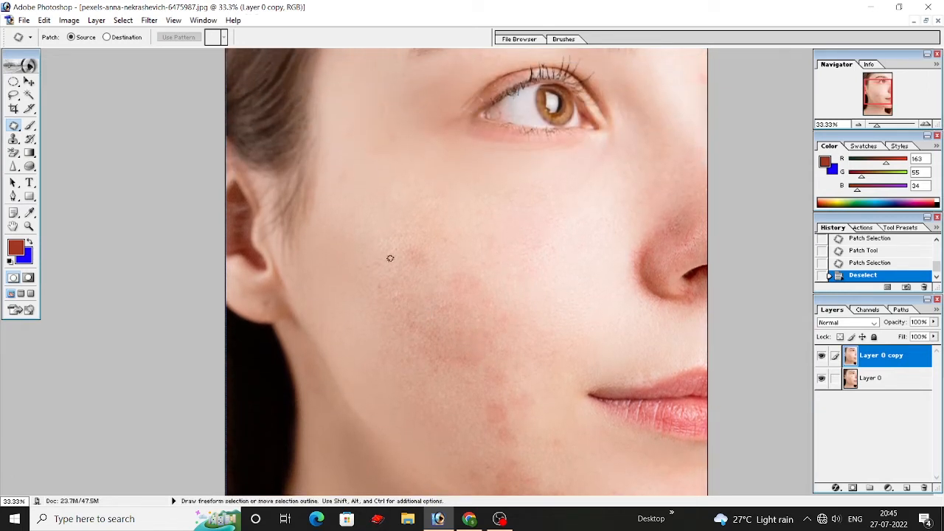
pyautogui.scroll(-2, 560, 347)
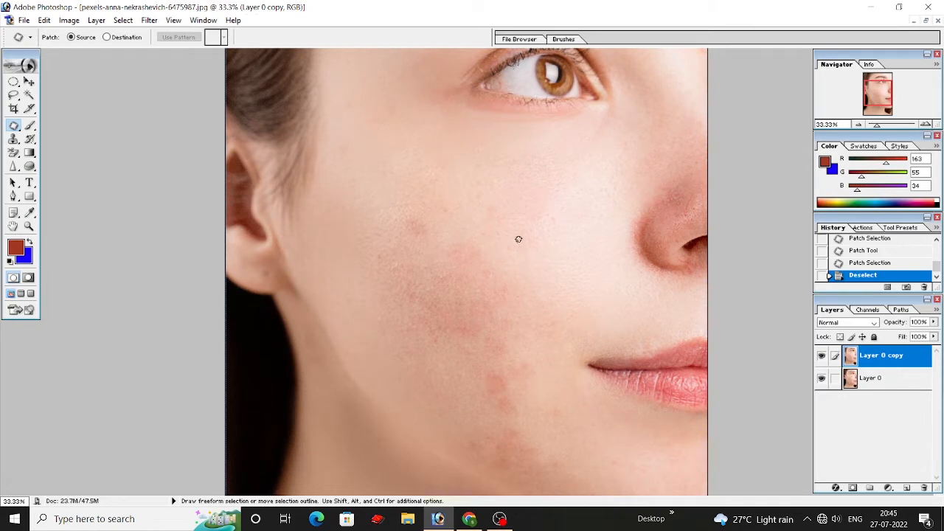
pyautogui.scroll(3, 511, 327)
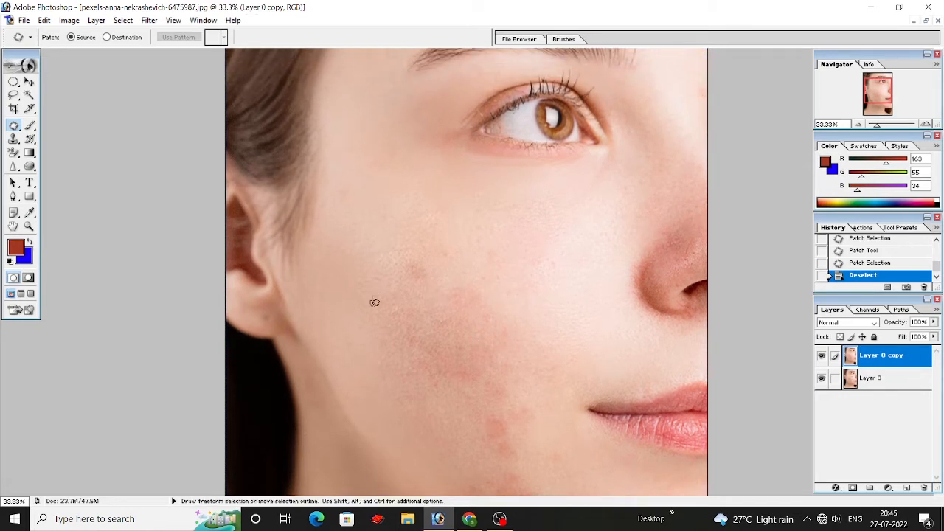
pyautogui.moveTo(388, 291); pyautogui.dragTo(383, 291)
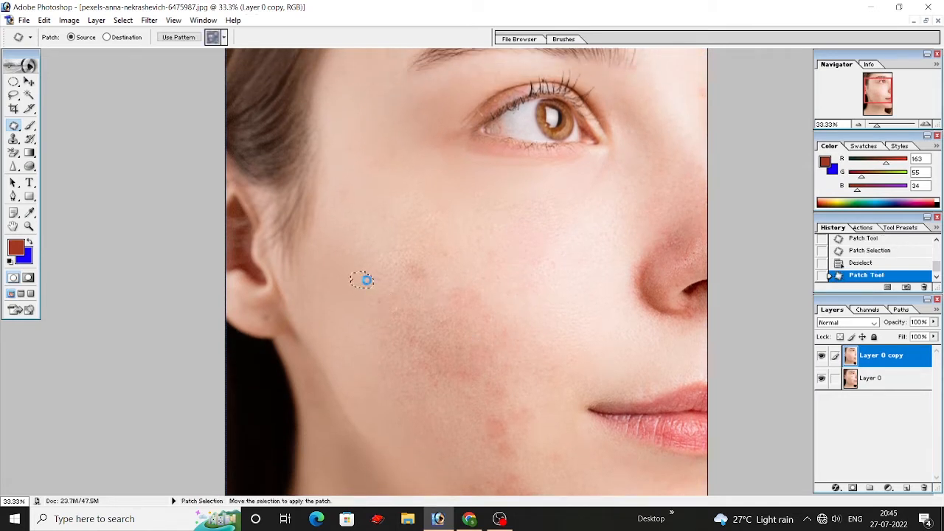
pyautogui.click(380, 295)
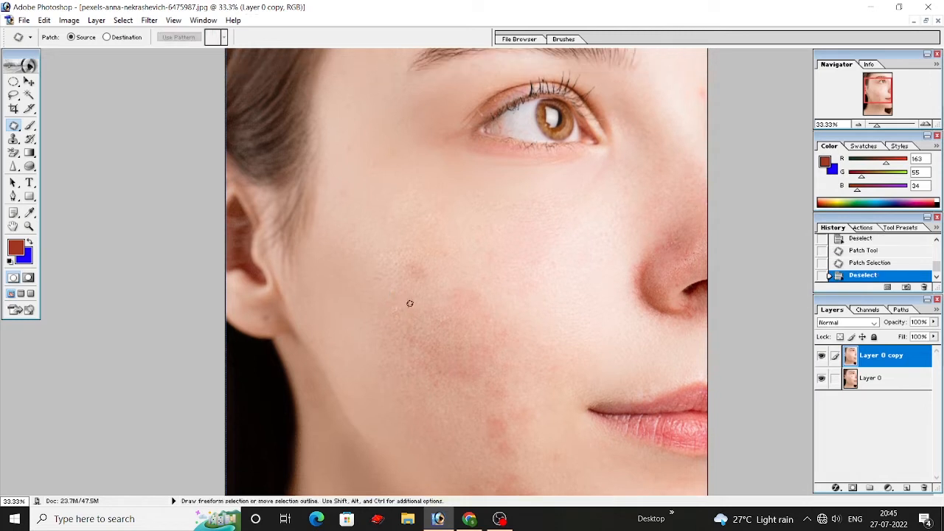
# Step: Switch from the Patch tool to the Clone Stamp tool
pyautogui.scroll(-2, 512, 293)
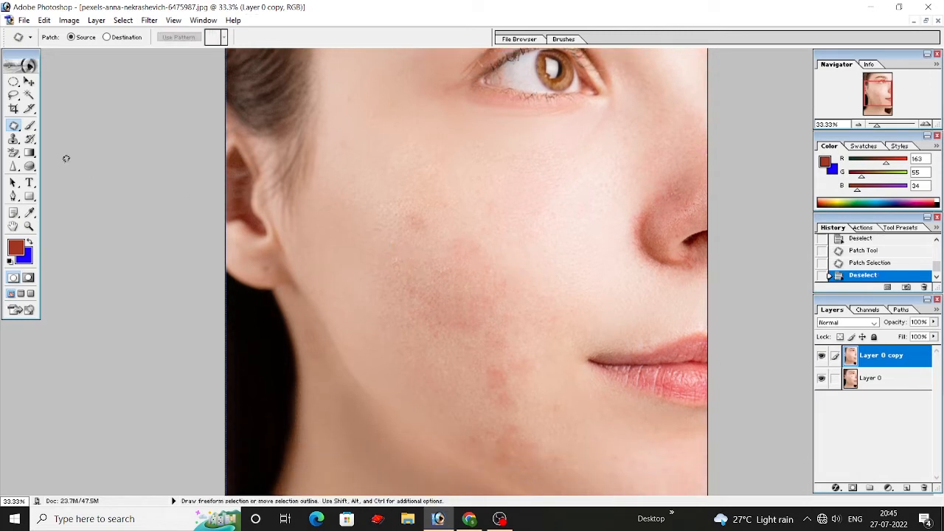
pyautogui.moveTo(14, 126); pyautogui.dragTo(47, 129)
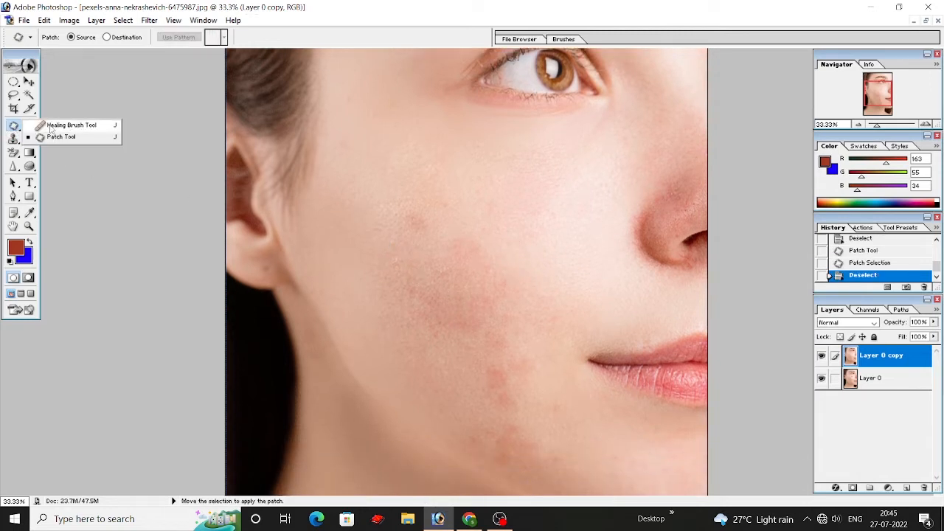
pyautogui.click(13, 129)
pyautogui.moveTo(13, 139); pyautogui.dragTo(87, 144)
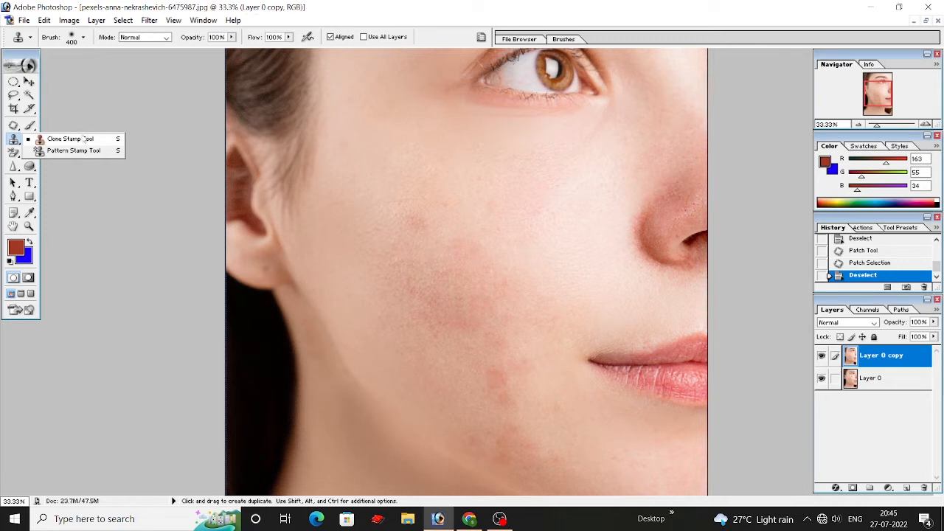
pyautogui.click(69, 141)
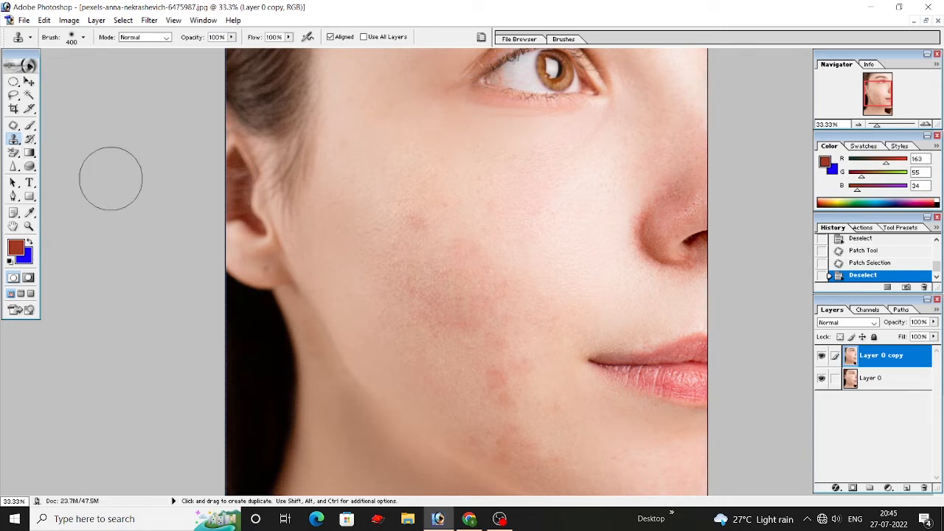
pyautogui.click(13, 140)
pyautogui.click(12, 142)
pyautogui.rightClick(12, 142)
pyautogui.click(75, 141)
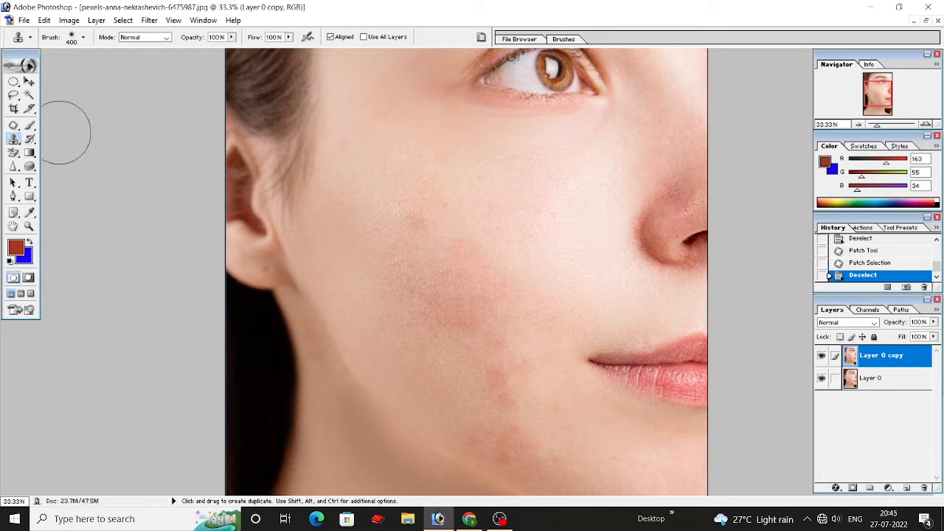
# Step: Reduce the Clone Stamp brush size to 150
pyautogui.press('[')
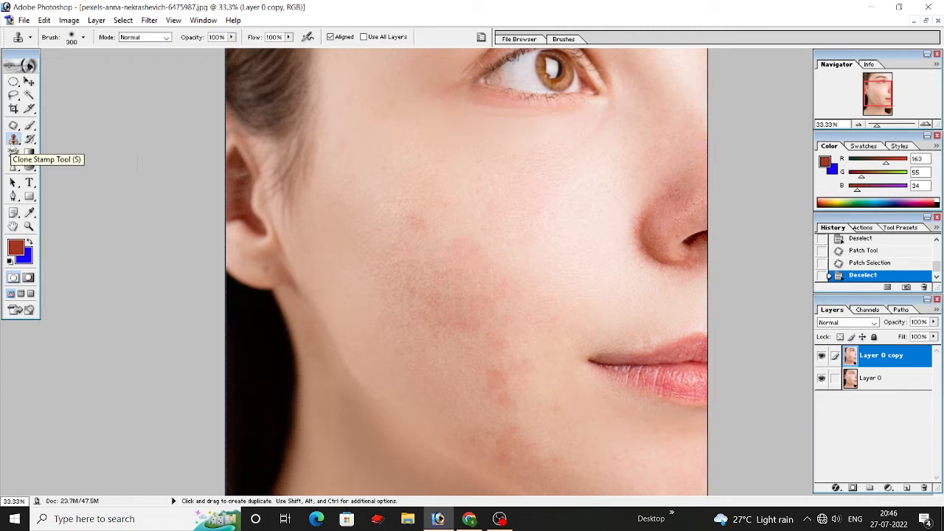
pyautogui.click(13, 125)
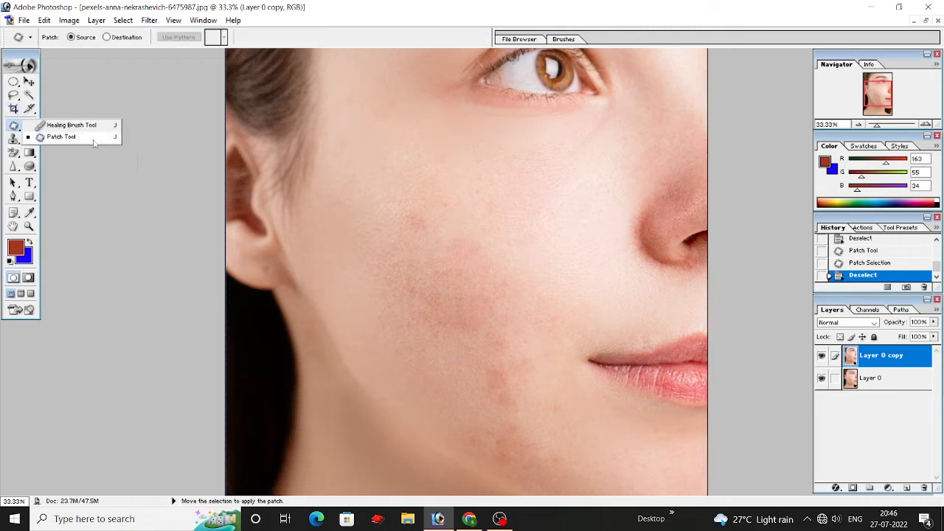
pyautogui.click(13, 140)
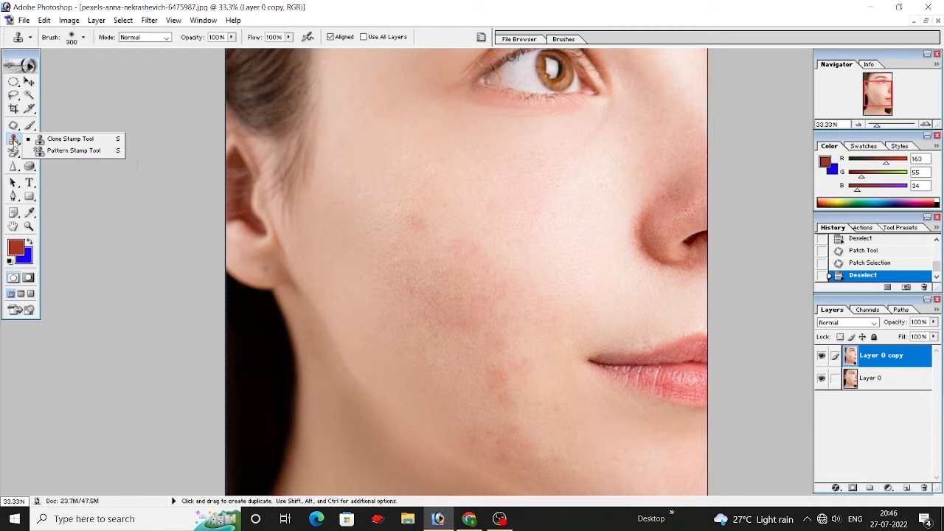
pyautogui.click(74, 140)
pyautogui.press('[')
pyautogui.press('[')
pyautogui.press('[')
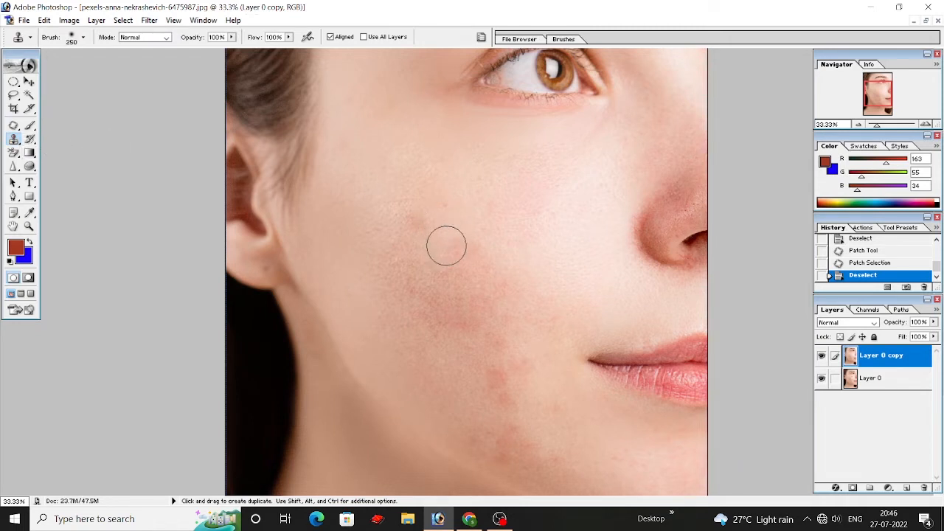
# Step: Hide Layer 0 copy and, on Layer 0, clone clear skin over the large pimple below the eye with a 300 brush
pyautogui.click(821, 357)
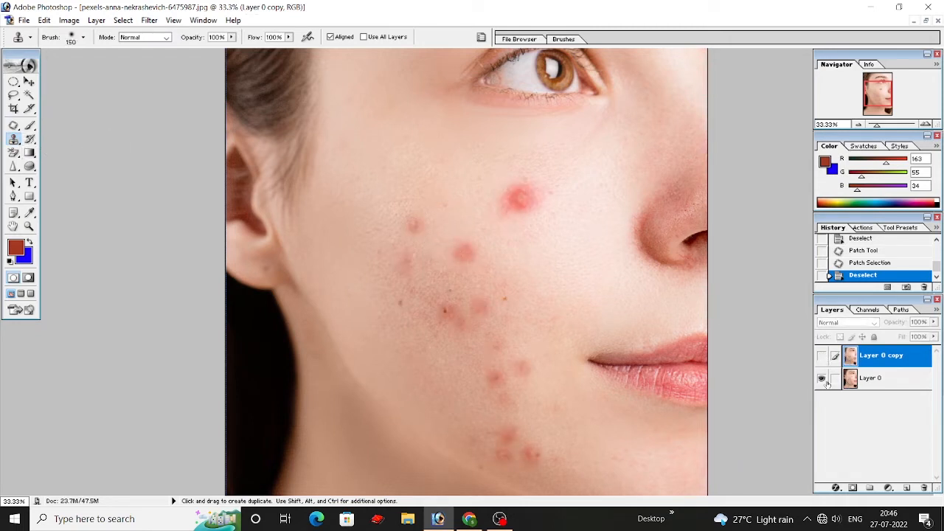
pyautogui.click(866, 379)
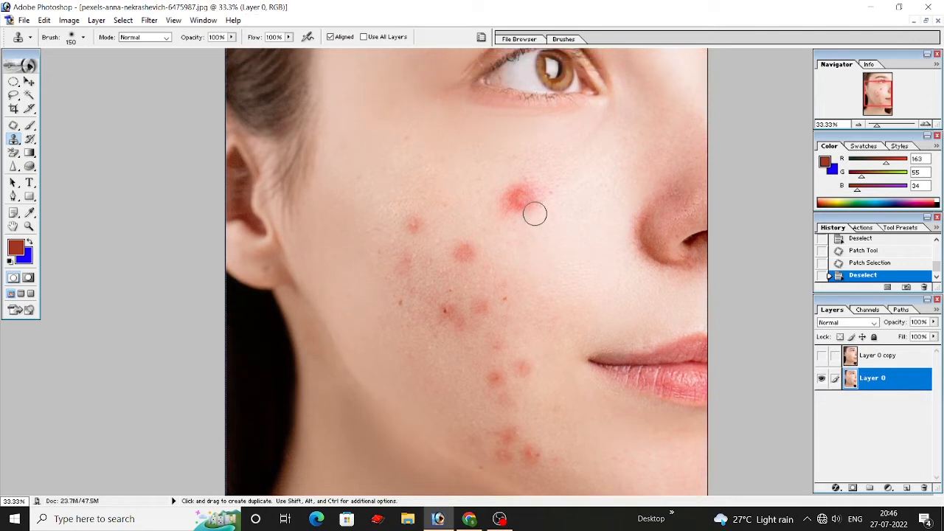
pyautogui.keyDown('alt'); pyautogui.click(479, 187); pyautogui.keyUp('alt')
pyautogui.keyDown('alt'); pyautogui.click(479, 186); pyautogui.keyUp('alt')
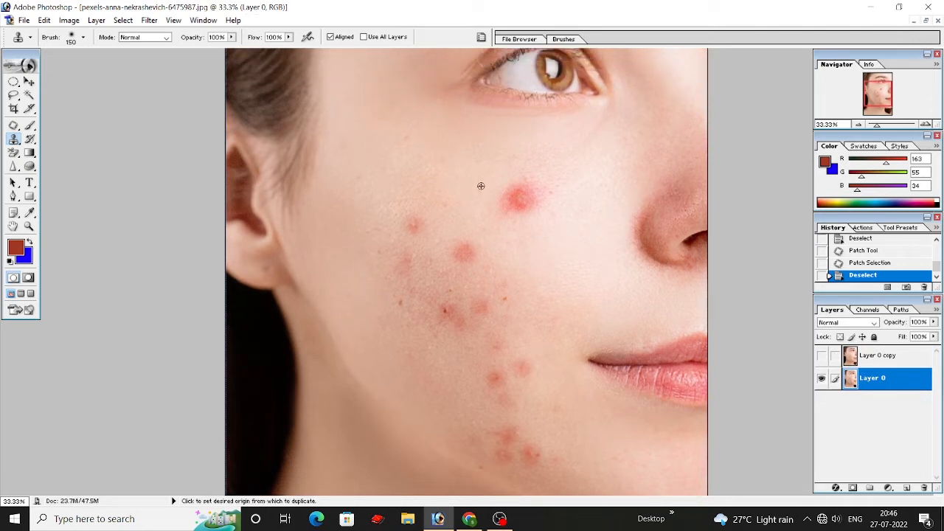
pyautogui.press(']')
pyautogui.press(']')
pyautogui.press(']')
pyautogui.click(519, 197)
pyautogui.scroll(1, 524, 210)
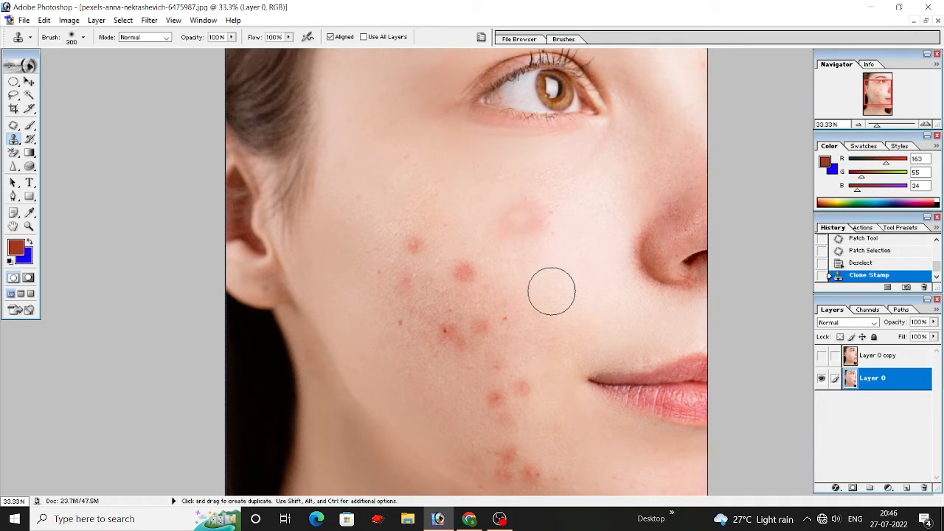
# Step: Clone more clear skin from around the large pimple below the eye over its leftover redness
pyautogui.press('super')
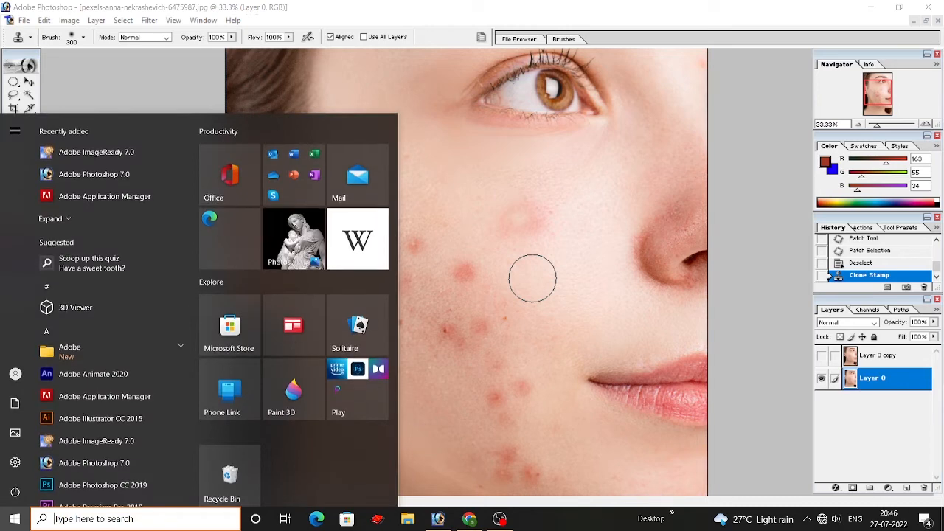
pyautogui.press('super')
pyautogui.keyDown('alt'); pyautogui.click(533, 254); pyautogui.keyUp('alt')
pyautogui.click(538, 236)
pyautogui.keyDown('alt'); pyautogui.click(503, 205); pyautogui.keyUp('alt')
pyautogui.click(504, 213)
pyautogui.keyDown('alt'); pyautogui.click(525, 189); pyautogui.keyUp('alt')
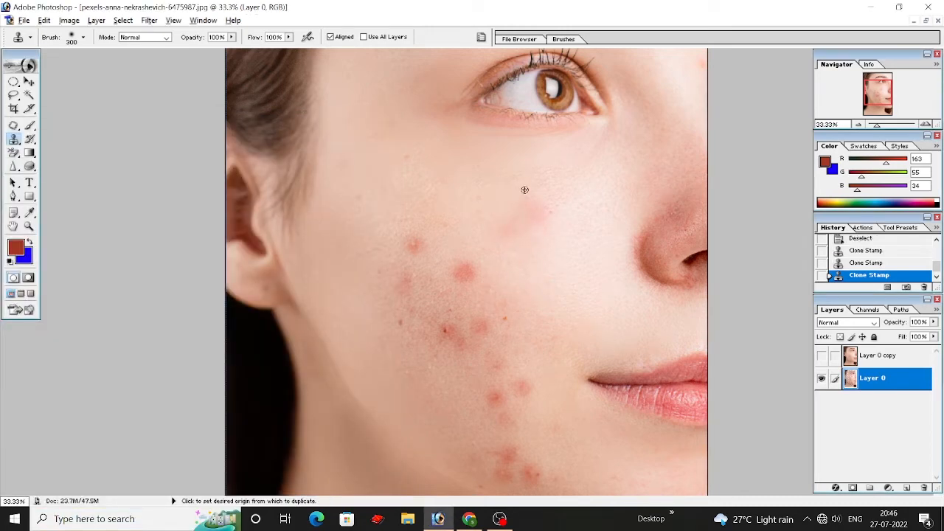
pyautogui.click(534, 209)
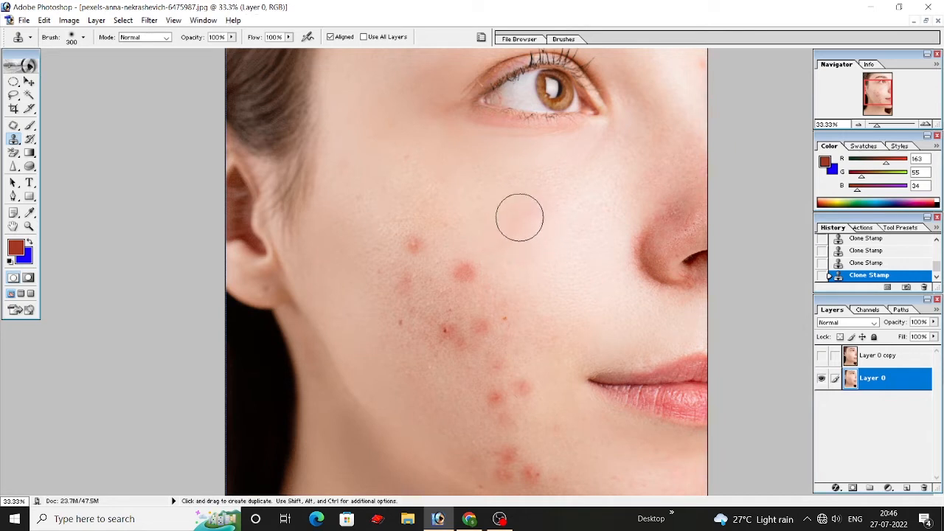
# Step: Clone clear skin from the ear side over the uppermost small red pimple on the cheek with a 125 brush
pyautogui.scroll(-1, 498, 234)
pyautogui.scroll(1, 497, 234)
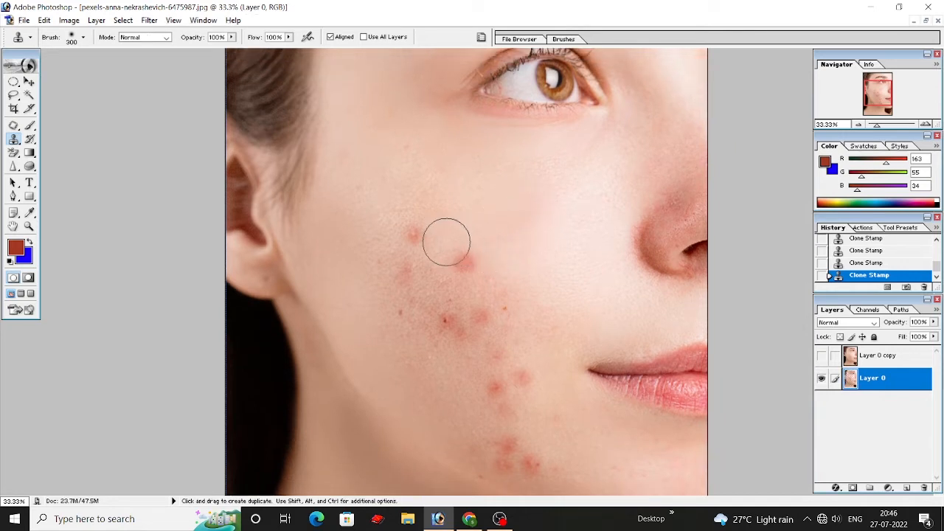
pyautogui.hotkey('ctrl', '+')
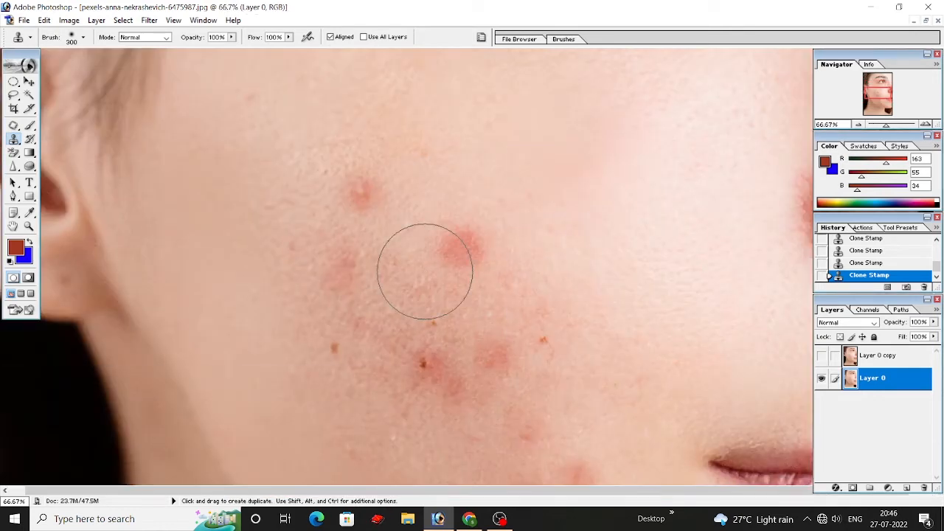
pyautogui.scroll(5, 382, 177)
pyautogui.press('[')
pyautogui.press('[')
pyautogui.press('[')
pyautogui.press('[')
pyautogui.press('[')
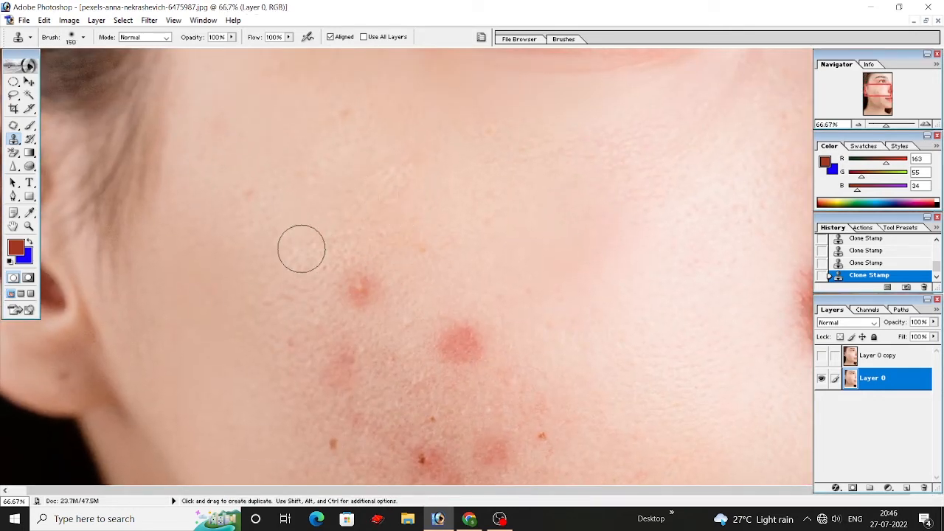
pyautogui.keyDown('alt'); pyautogui.click(308, 276); pyautogui.keyUp('alt')
pyautogui.click(350, 290)
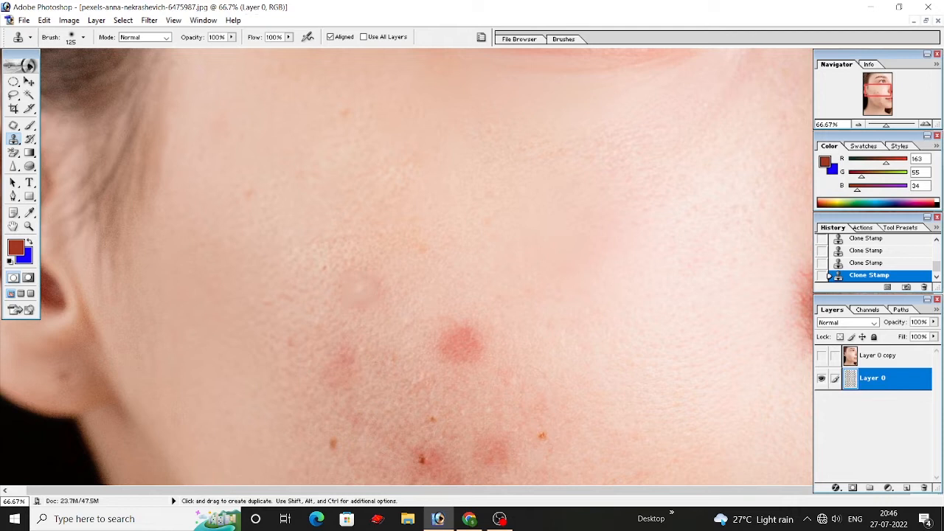
# Step: Clone clear skin over the faint redness left by the uppermost small pimple on the cheek with the 125 brush
pyautogui.scroll(-1, 350, 290)
pyautogui.keyDown('alt'); pyautogui.click(355, 252); pyautogui.keyUp('alt')
pyautogui.click(360, 263)
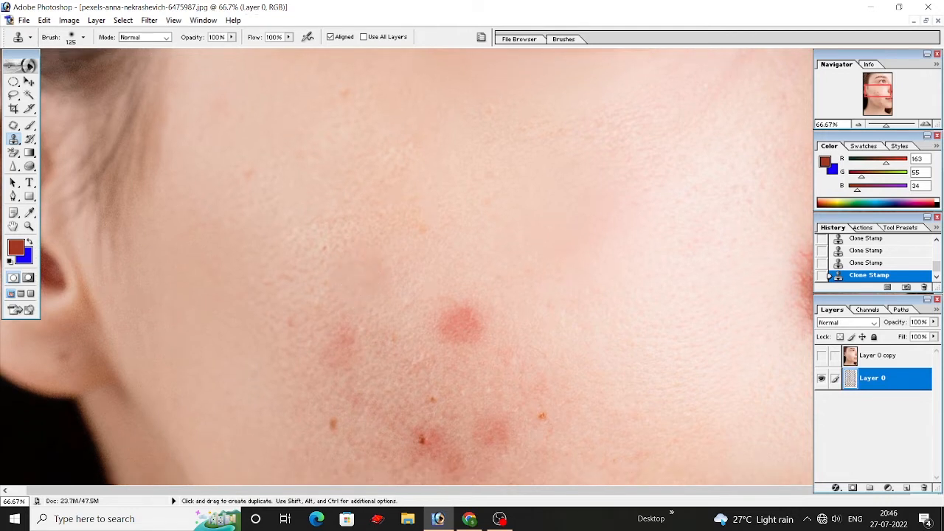
pyautogui.scroll(-1, 362, 263)
pyautogui.keyDown('alt'); pyautogui.click(403, 262); pyautogui.keyUp('alt')
pyautogui.click(404, 278)
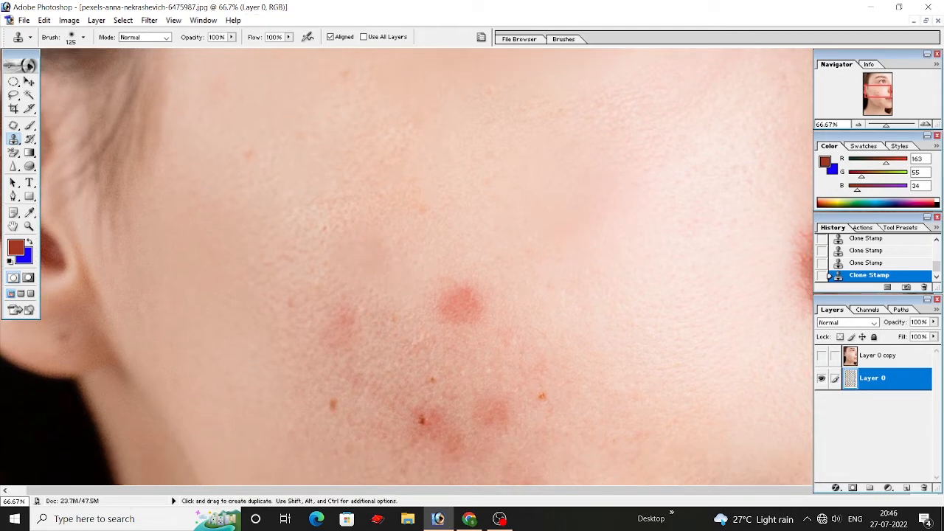
# Step: Clone clear skin from just above the bright round pimple in the middle of the cheek over it until it is covered
pyautogui.keyDown('alt'); pyautogui.click(466, 273); pyautogui.keyUp('alt')
pyautogui.click(453, 294)
pyautogui.click(470, 300)
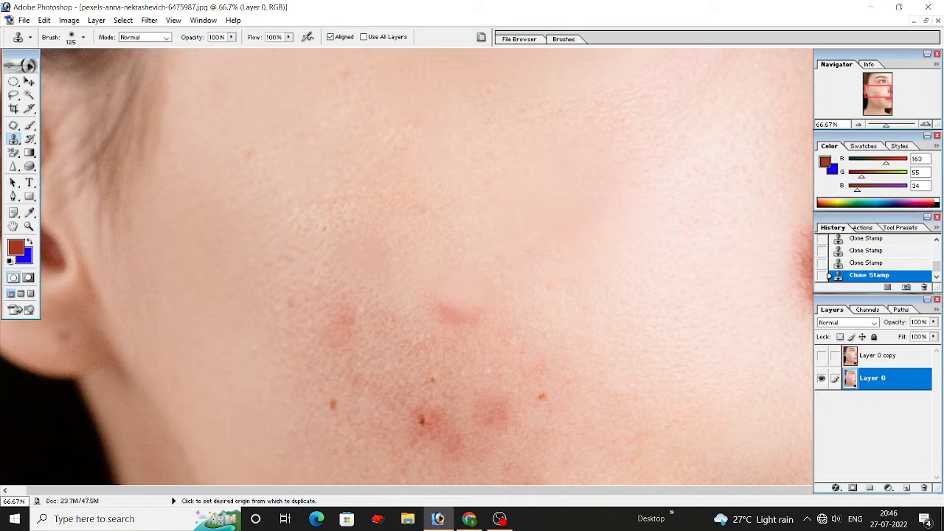
pyautogui.keyDown('alt'); pyautogui.click(427, 299); pyautogui.keyUp('alt')
pyautogui.click(444, 316)
pyautogui.keyDown('alt'); pyautogui.click(497, 315); pyautogui.keyUp('alt')
pyautogui.click(464, 317)
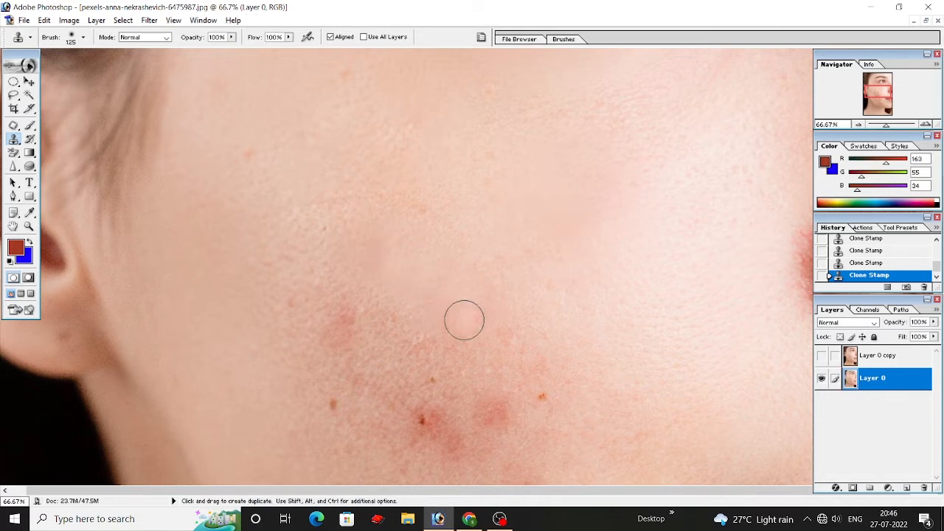
# Step: Clone nearby skin over the brown moles on the lower cheek, including the dark one beside the red patch
pyautogui.scroll(-2, 519, 295)
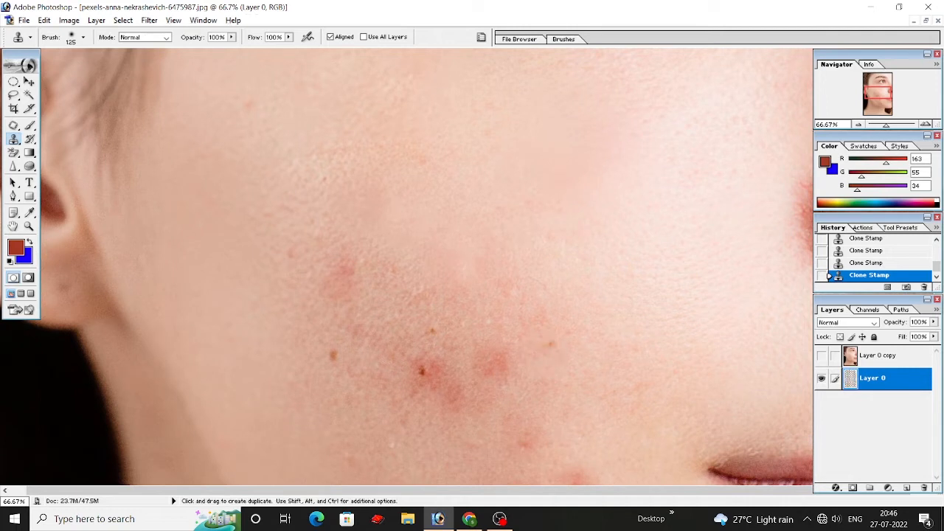
pyautogui.scroll(-1, 549, 344)
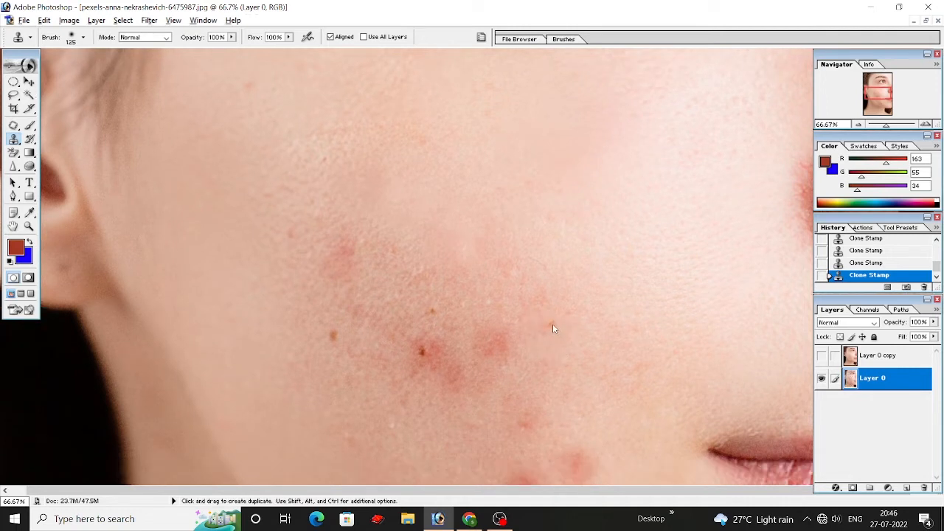
pyautogui.scroll(-1, 519, 316)
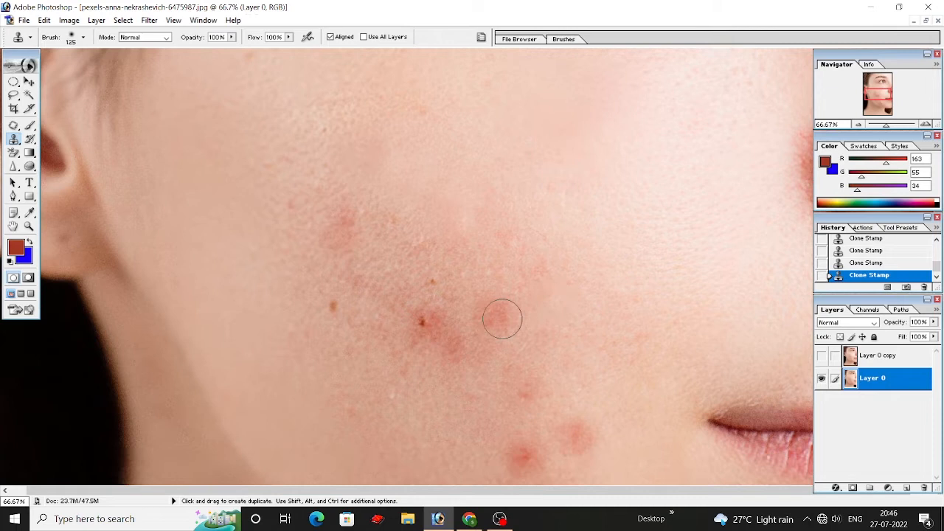
pyautogui.click(332, 313)
pyautogui.keyDown('alt'); pyautogui.click(429, 350); pyautogui.keyUp('alt')
pyautogui.click(423, 329)
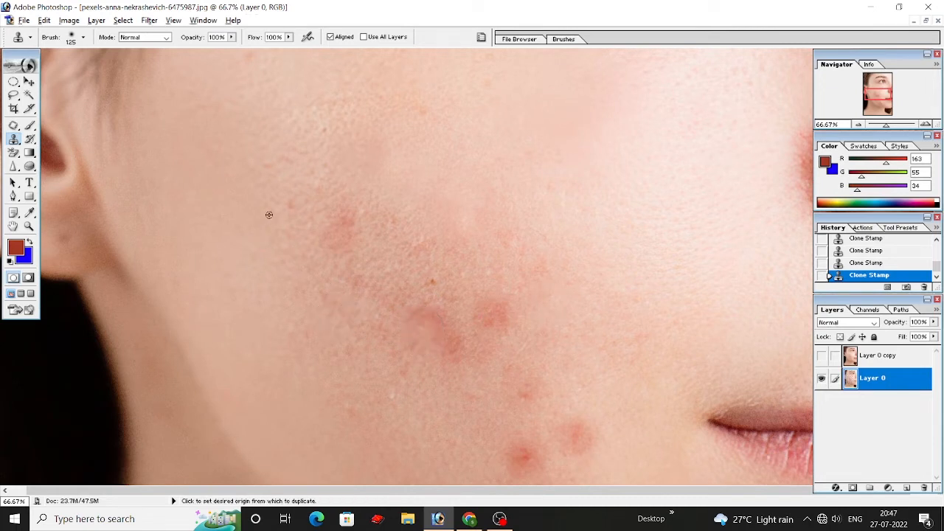
# Step: Clone clear skin over the tiny red spot on the ear side and the small specks on the upper cheek
pyautogui.click(283, 157)
pyautogui.keyDown('alt'); pyautogui.click(389, 101); pyautogui.keyUp('alt')
pyautogui.click(425, 115)
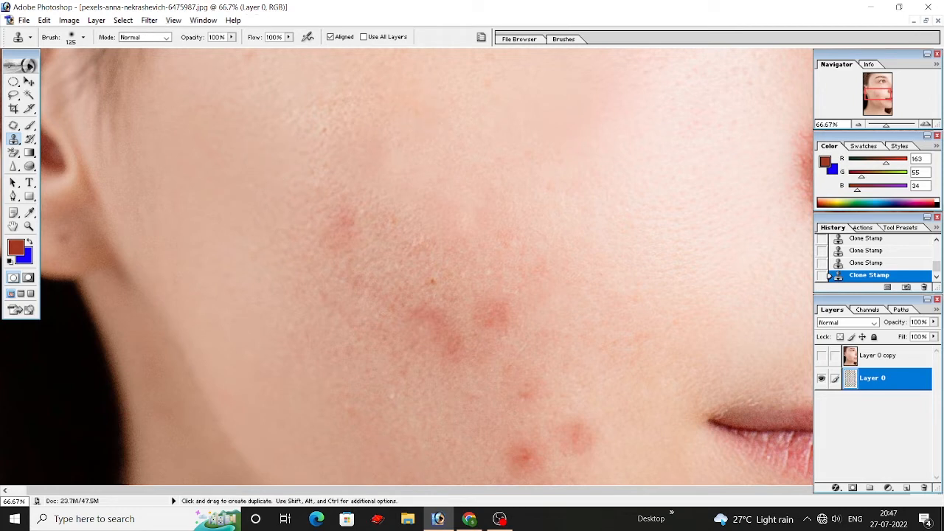
# Step: Clone clear skin over the two red pimples level with the mouth corner and the fainter spot just below them
pyautogui.scroll(-3, 512, 270)
pyautogui.scroll(-2, 472, 325)
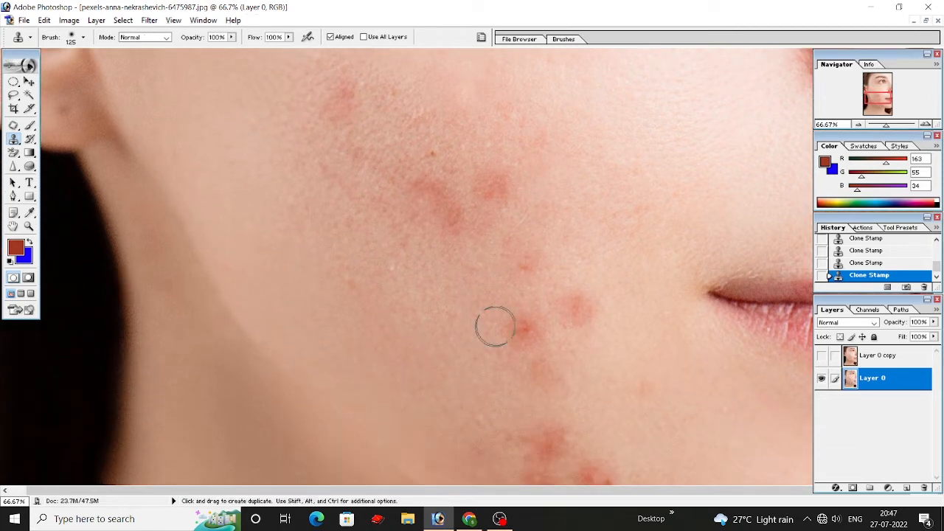
pyautogui.click(524, 329)
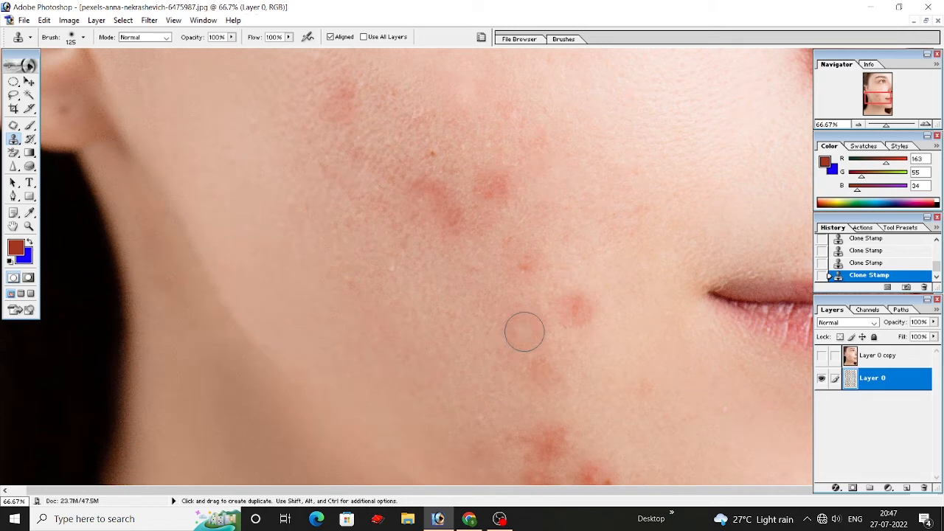
pyautogui.click(576, 309)
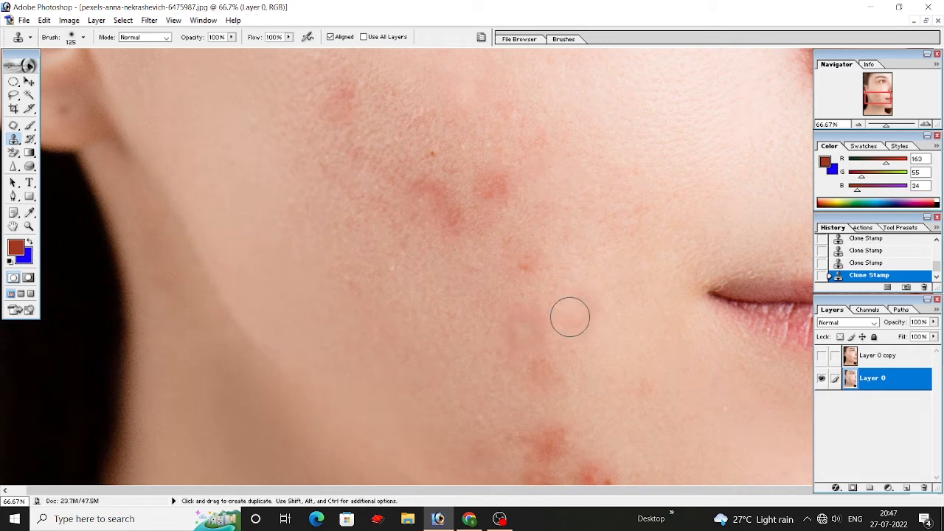
pyautogui.scroll(-2, 570, 317)
pyautogui.keyDown('alt'); pyautogui.click(508, 318); pyautogui.keyUp('alt')
pyautogui.click(541, 312)
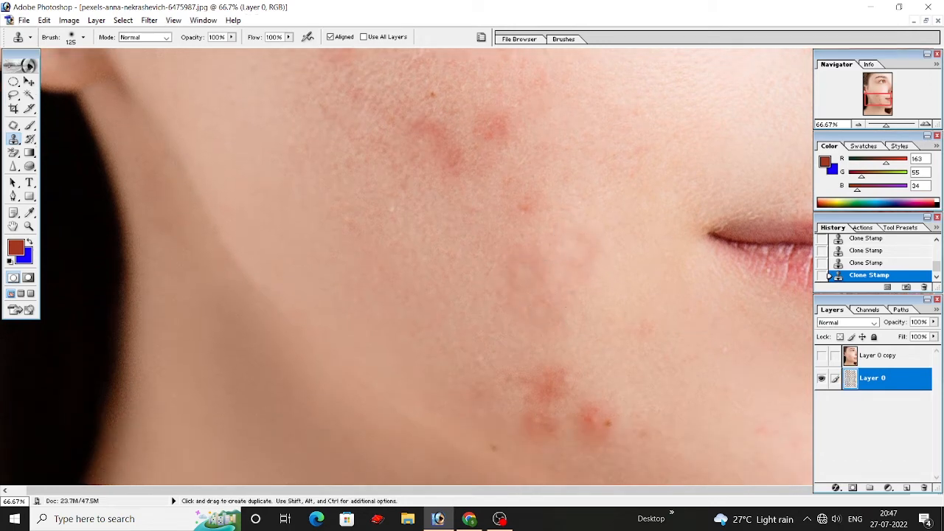
# Step: Clone clear skin over the cluster of three red pimples near the jawline below the mouth corner
pyautogui.scroll(-1, 545, 324)
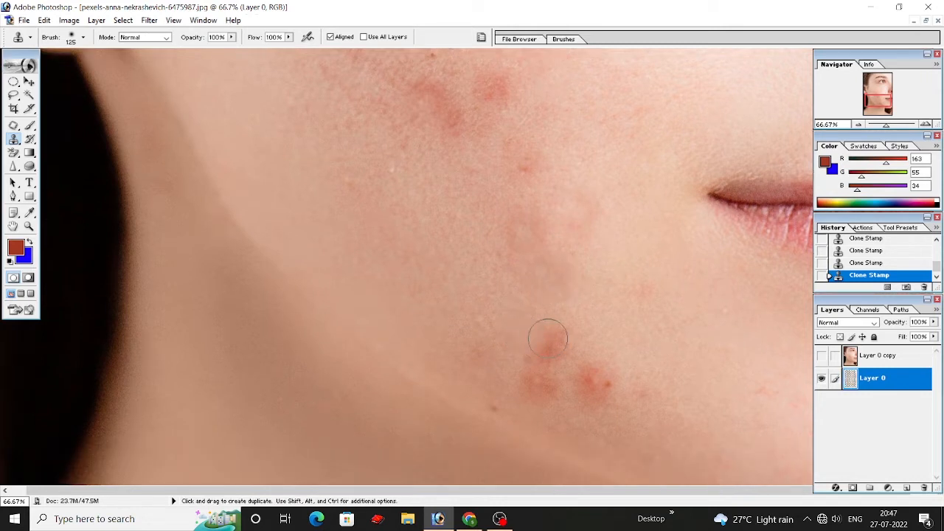
pyautogui.click(606, 380)
pyautogui.keyDown('alt'); pyautogui.click(597, 353); pyautogui.keyUp('alt')
pyautogui.click(581, 391)
pyautogui.keyDown('alt'); pyautogui.click(487, 376); pyautogui.keyUp('alt')
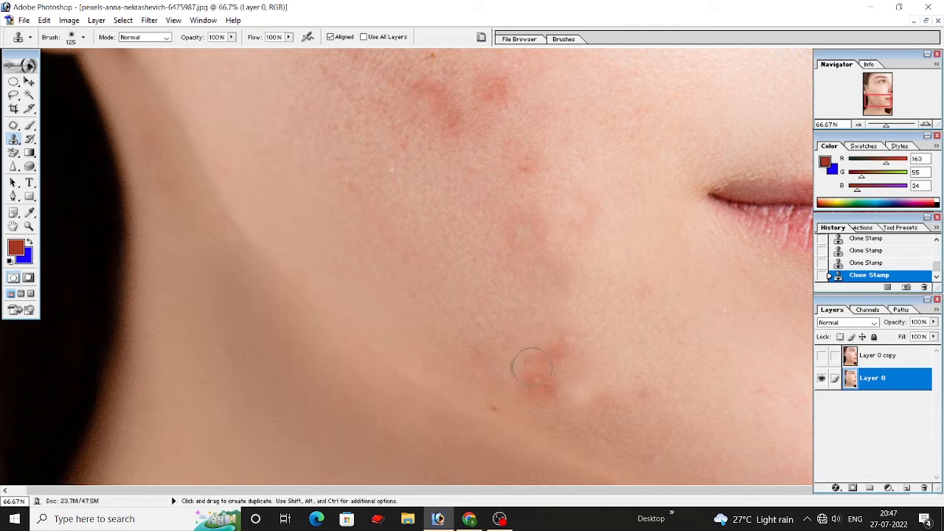
pyautogui.click(538, 386)
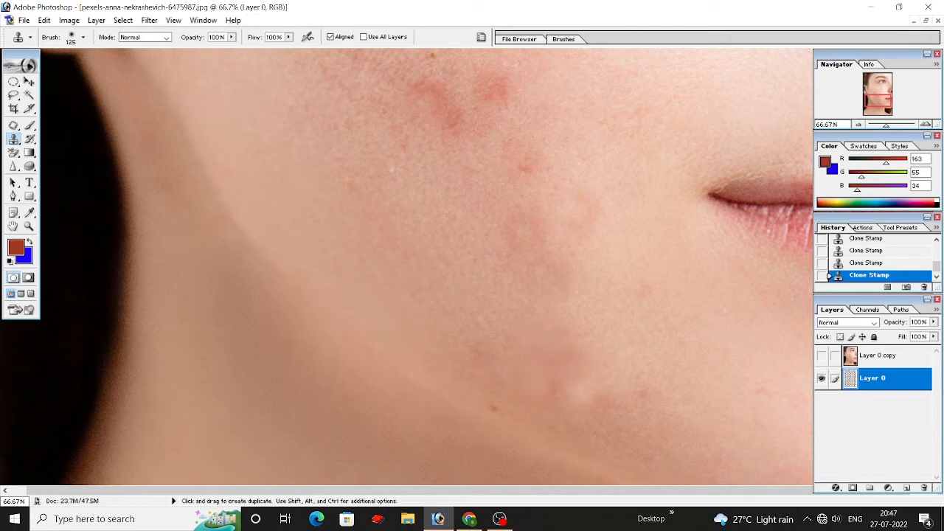
# Step: Clone nearby skin over the small mole on the jawline, the faint redness beside it and the pale speck on the lower cheek
pyautogui.scroll(-1, 533, 381)
pyautogui.keyDown('alt'); pyautogui.click(483, 356); pyautogui.keyUp('alt')
pyautogui.click(494, 377)
pyautogui.scroll(1, 495, 294)
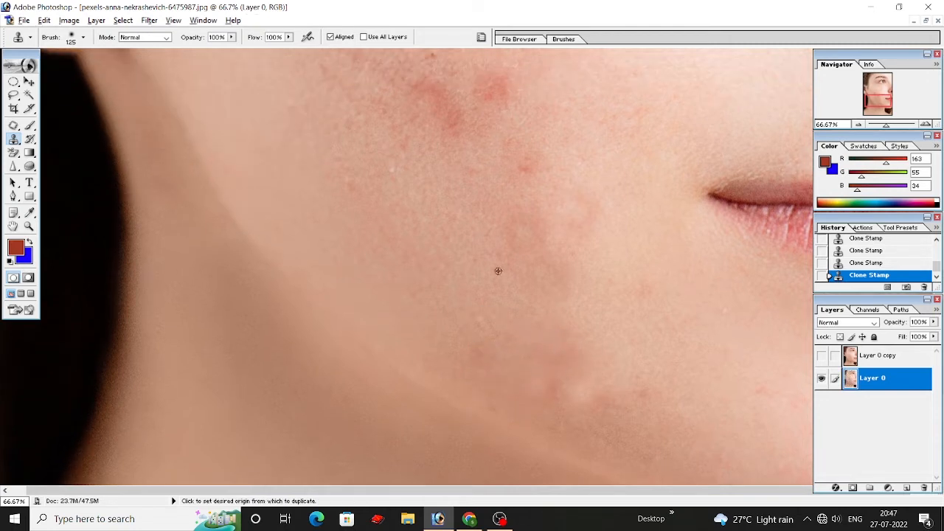
pyautogui.keyDown('alt'); pyautogui.click(471, 295); pyautogui.keyUp('alt')
pyautogui.keyDown('alt'); pyautogui.click(404, 211); pyautogui.keyUp('alt')
pyautogui.click(390, 176)
# Step: Clone clear skin over the tiny dark mole in the red cheek area and the small spots on the upper cheek near the ear
pyautogui.scroll(7, 497, 154)
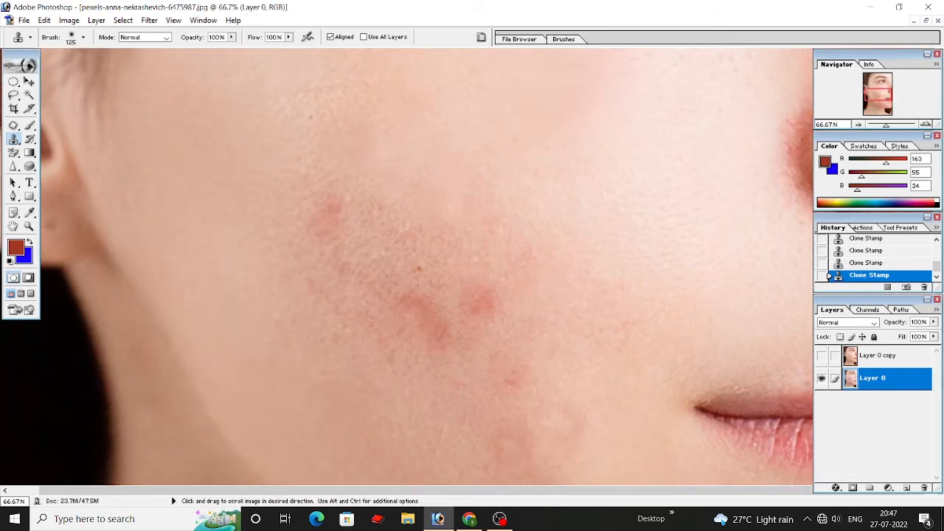
pyautogui.scroll(3, 424, 251)
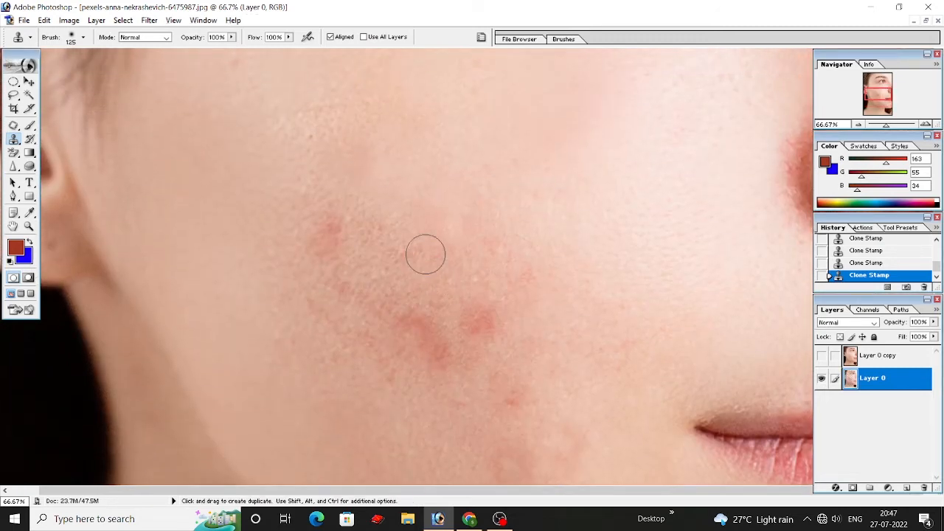
pyautogui.moveTo(409, 249); pyautogui.dragTo(409, 257)
pyautogui.keyDown('alt'); pyautogui.click(259, 191); pyautogui.keyUp('alt')
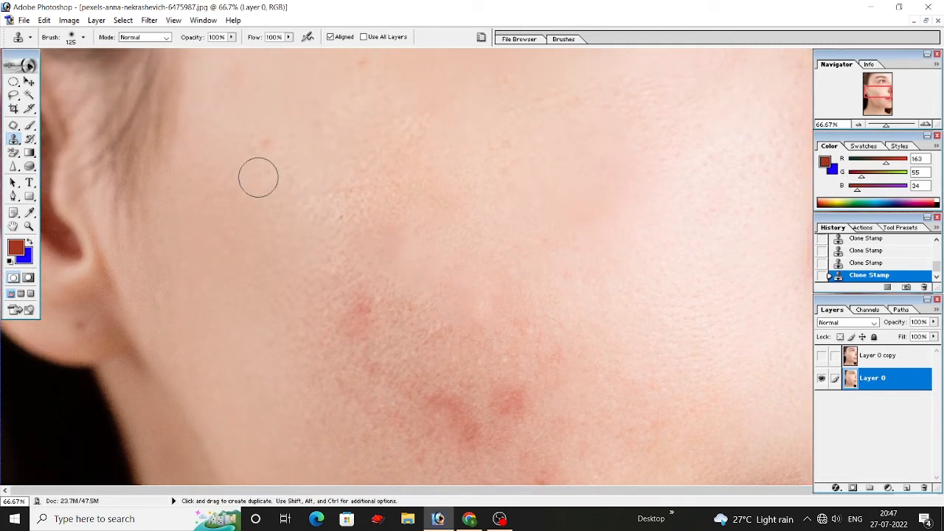
pyautogui.click(259, 138)
pyautogui.keyDown('alt'); pyautogui.click(331, 205); pyautogui.keyUp('alt')
# Step: Clone clear skin over the remaining faint red spots between the temple and the upper cheek
pyautogui.scroll(2, 342, 209)
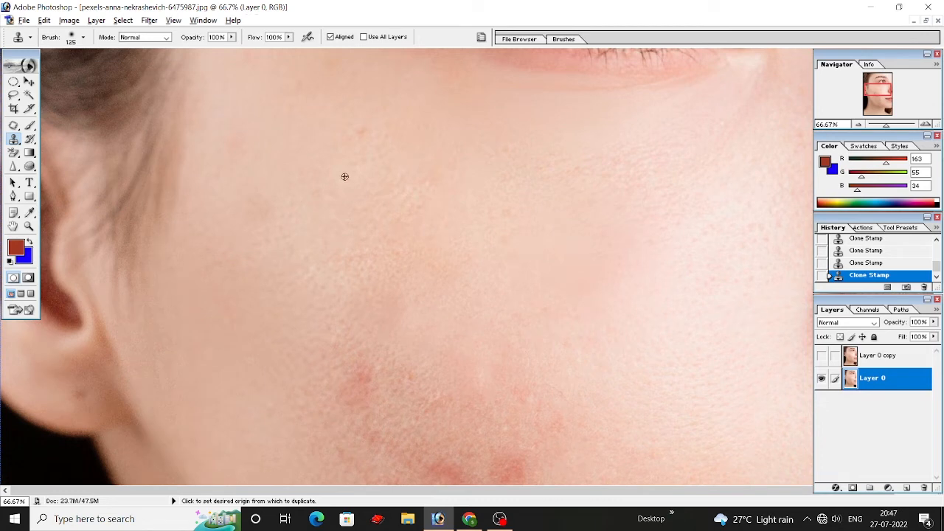
pyautogui.scroll(2, 358, 148)
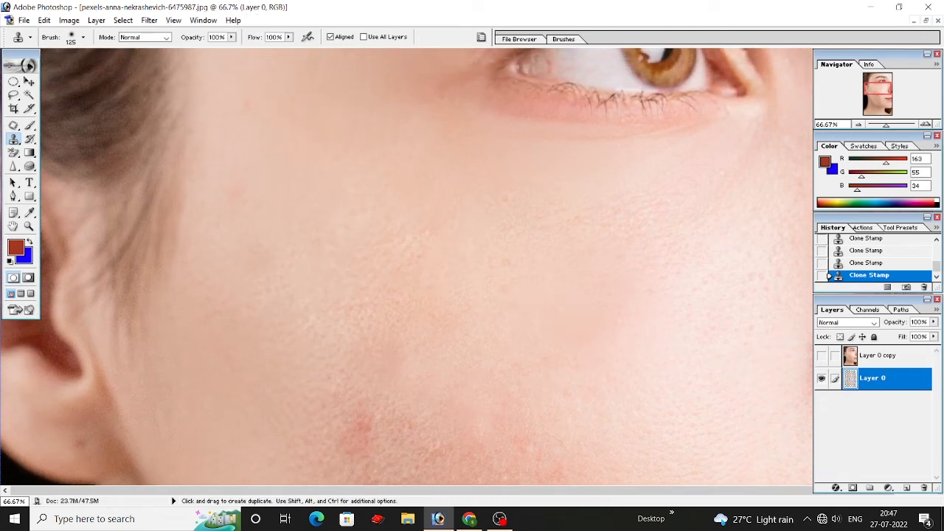
pyautogui.scroll(2, 298, 185)
pyautogui.moveTo(251, 177)
pyautogui.mouseDown()
pyautogui.moveTo(227, 255)
pyautogui.moveTo(231, 281)
pyautogui.mouseUp()
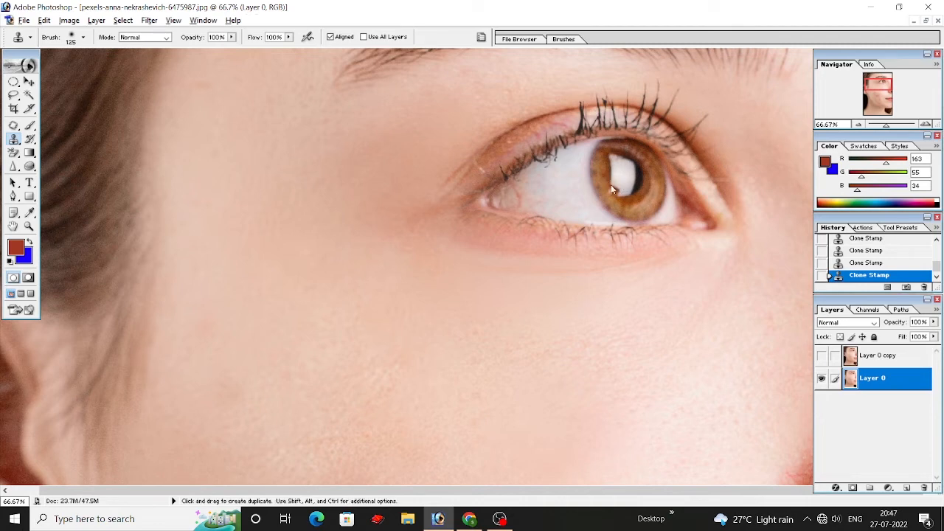
# Step: Sample the pupil and iris with the Clone Stamp and paint a copy onto the white of the eye
pyautogui.press('alt')
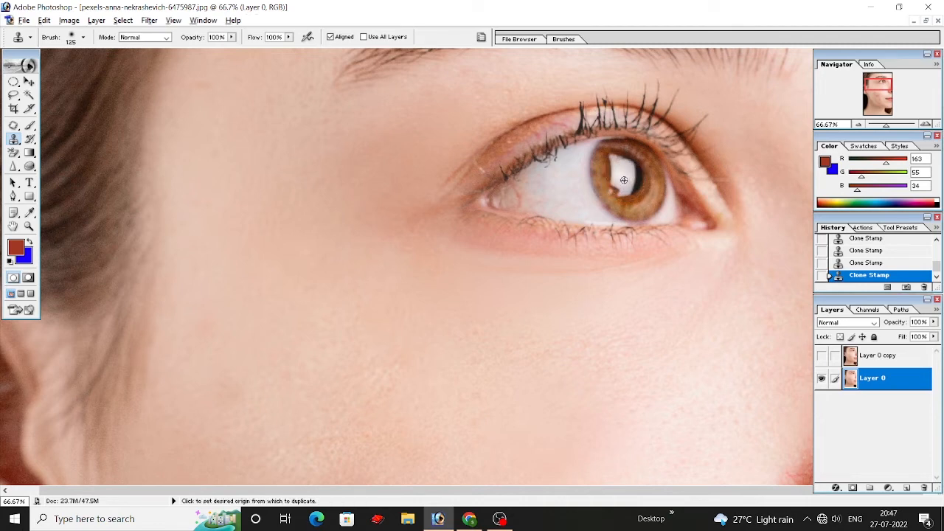
pyautogui.keyDown('alt'); pyautogui.click(619, 174); pyautogui.keyUp('alt')
pyautogui.moveTo(565, 181)
pyautogui.mouseDown()
pyautogui.moveTo(555, 184)
pyautogui.moveTo(568, 181)
pyautogui.mouseUp()
pyautogui.click(567, 179)
pyautogui.click(566, 179)
# Step: Sample the hair at the temple and clone its strands over the white of the eye beside the iris
pyautogui.press('alt')
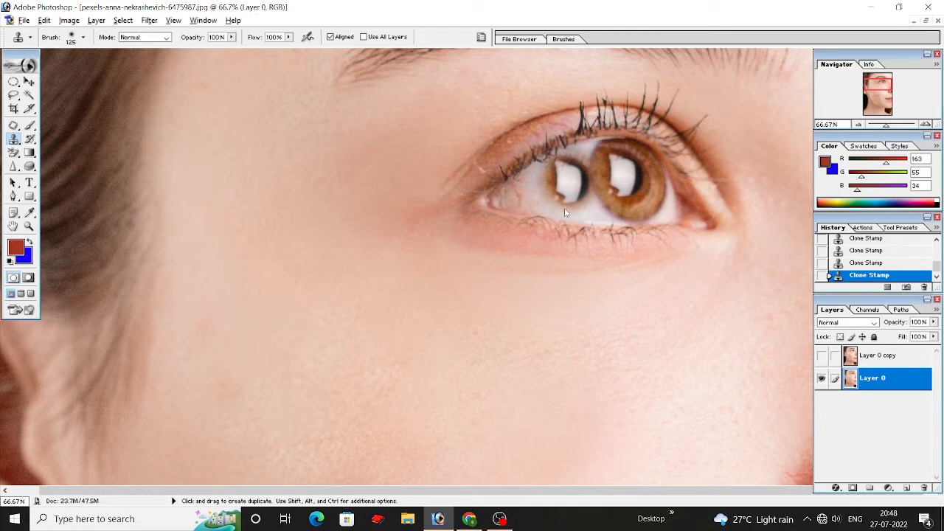
pyautogui.moveTo(567, 186)
pyautogui.mouseDown()
pyautogui.moveTo(536, 193)
pyautogui.moveTo(576, 185)
pyautogui.mouseUp()
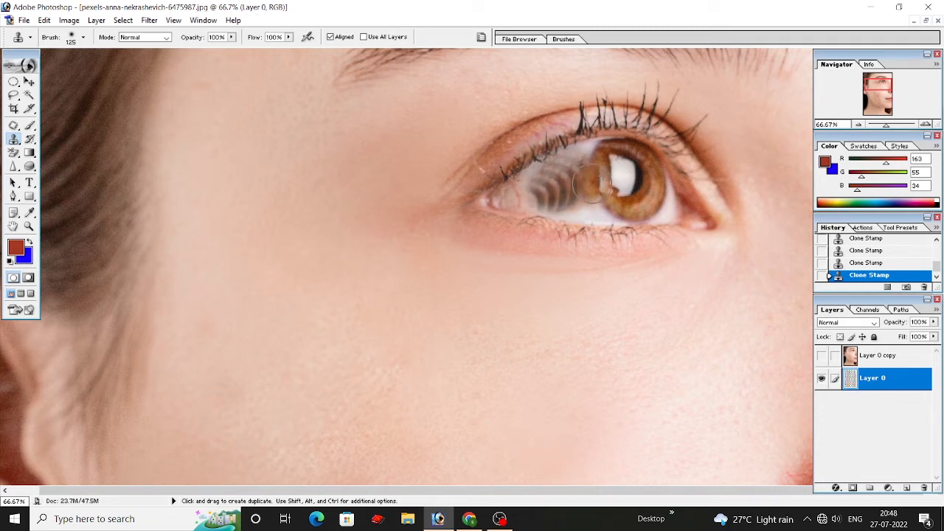
pyautogui.press('ctrl')
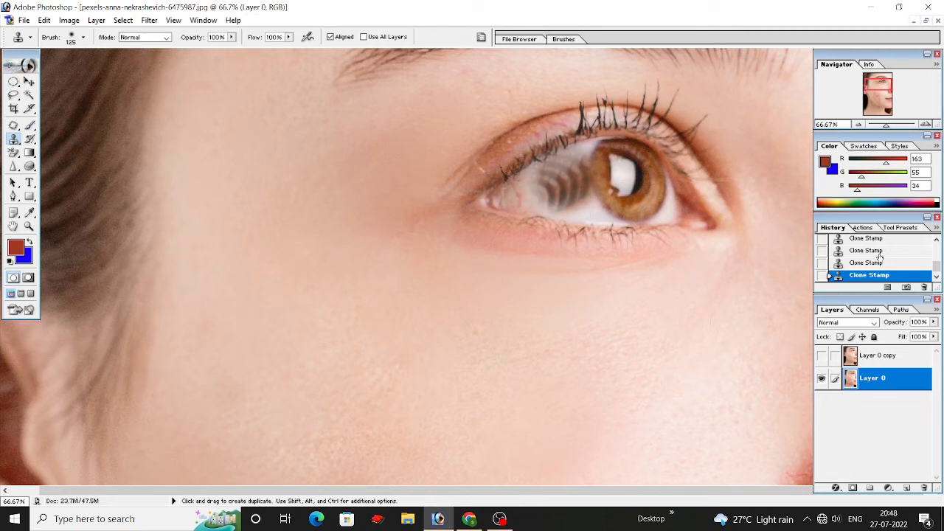
pyautogui.click(876, 359)
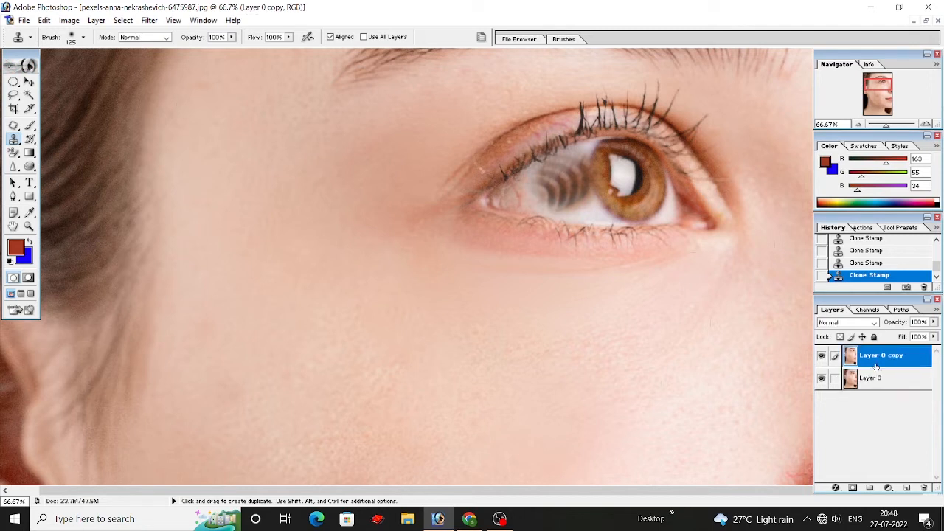
pyautogui.click(925, 489)
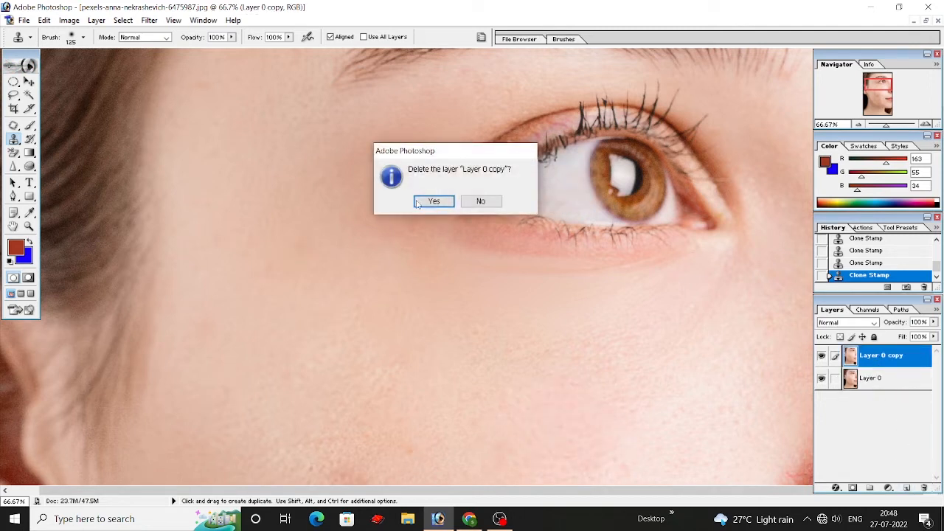
pyautogui.click(480, 201)
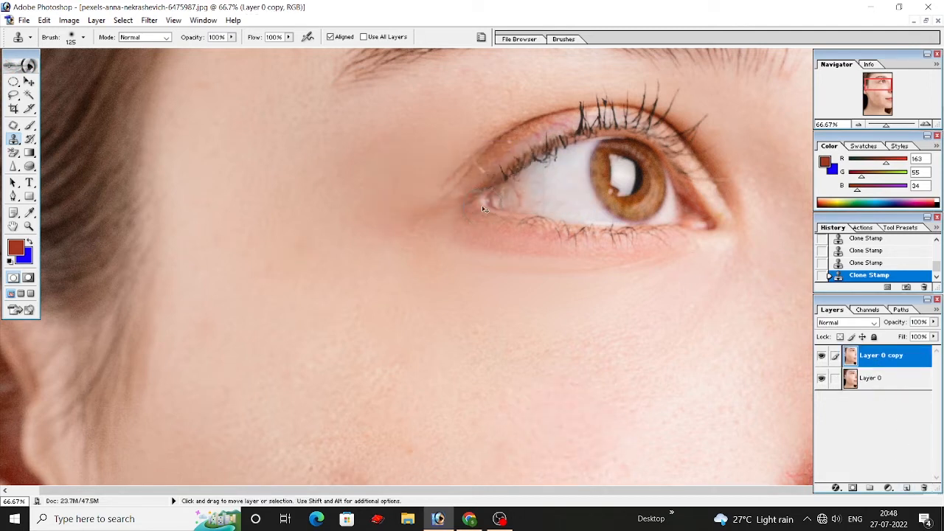
# Step: Delete the Layer 0 copy layer from the document and confirm the deletion
pyautogui.scroll(-2, 483, 209)
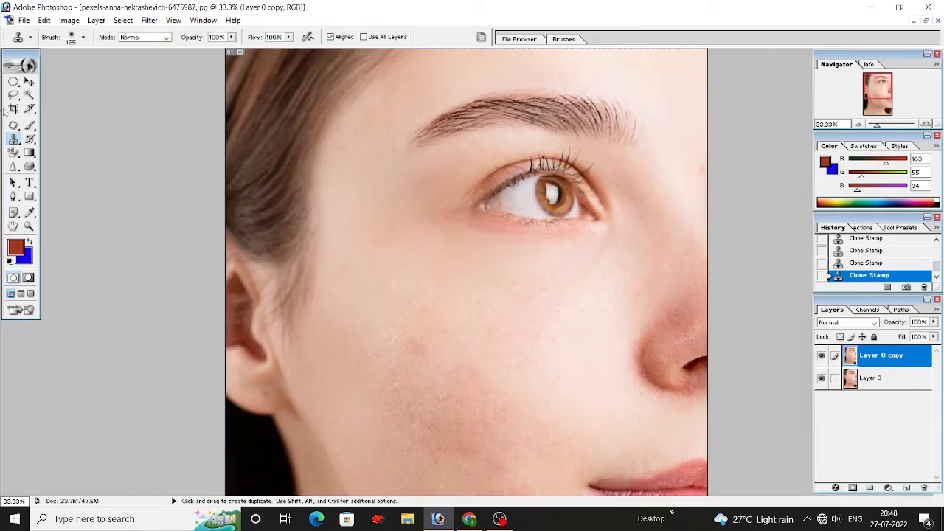
pyautogui.click(13, 140)
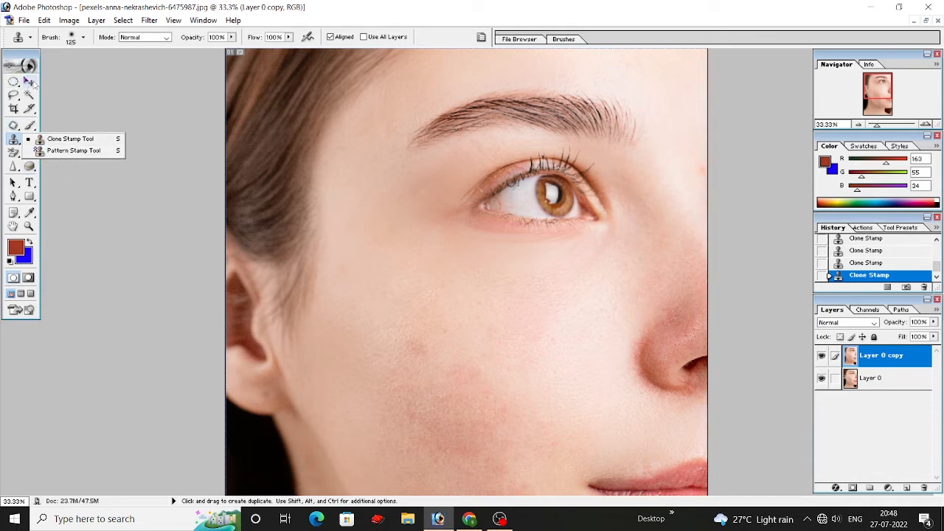
pyautogui.click(904, 368)
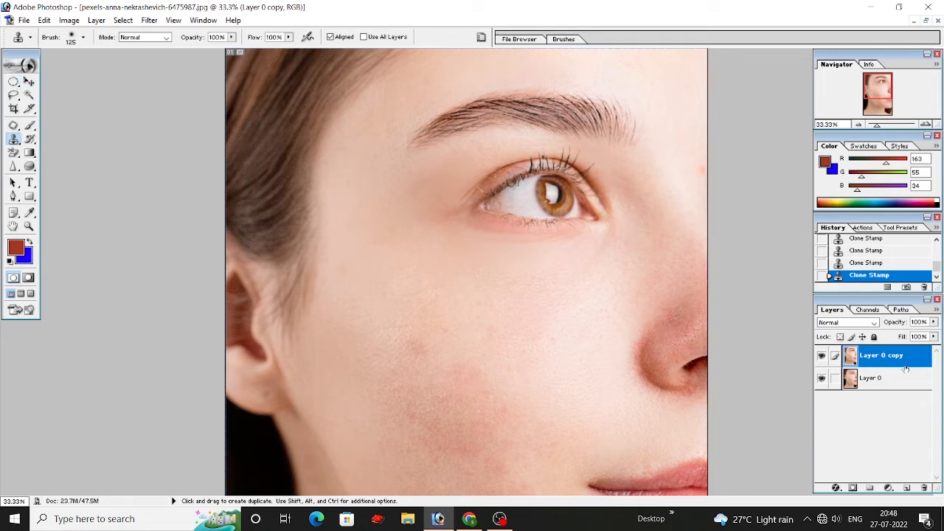
pyautogui.click(923, 488)
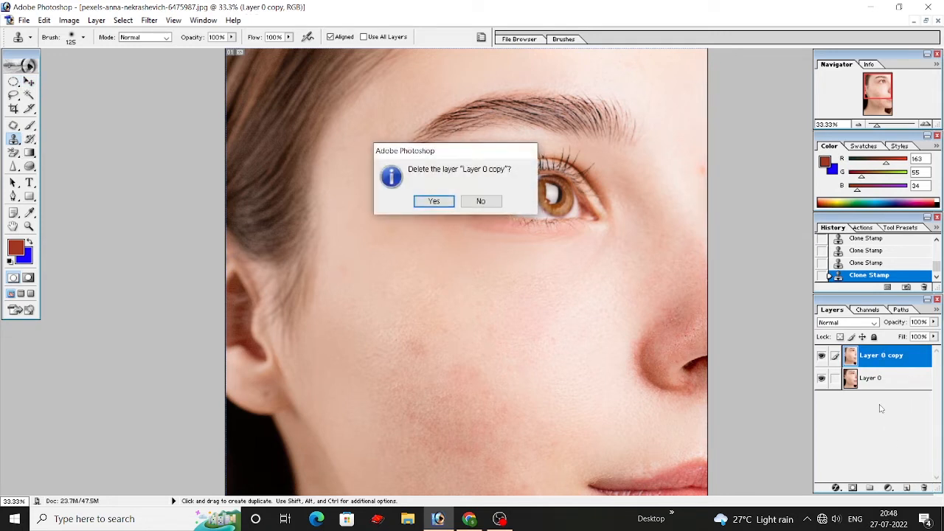
pyautogui.click(434, 201)
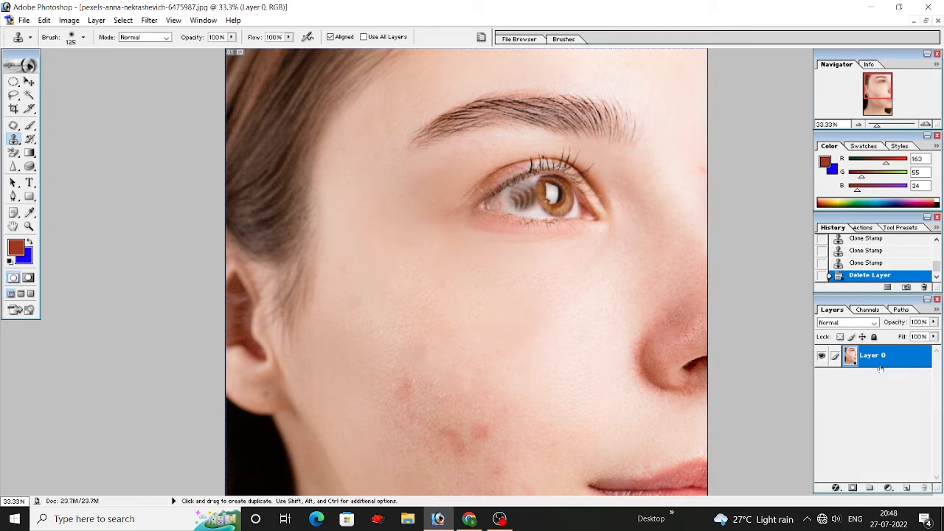
# Step: Replace Layer 0 with a new layer filled with the reddish-brown foreground colour
pyautogui.click(909, 488)
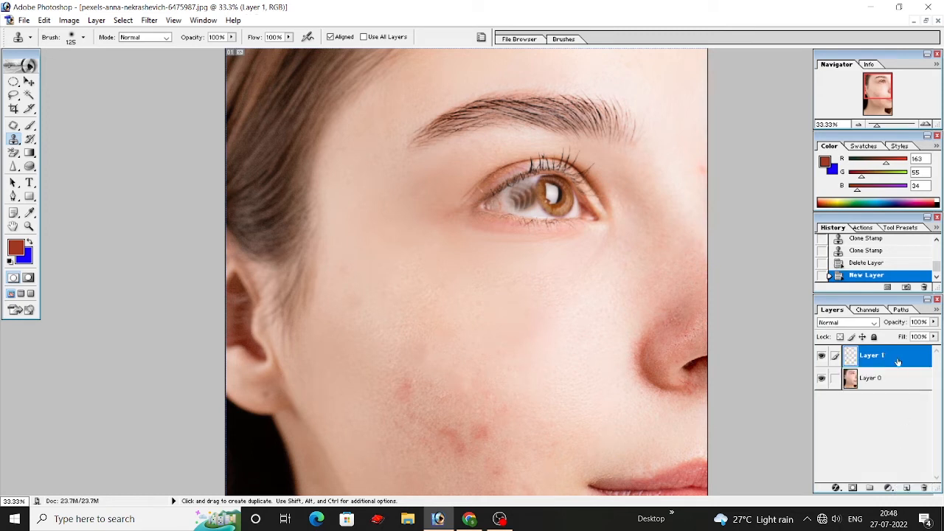
pyautogui.click(924, 488)
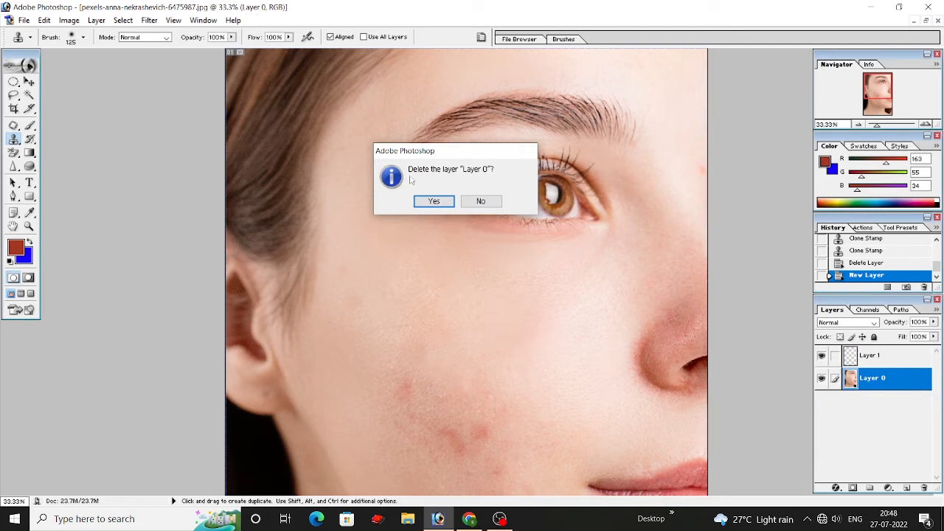
pyautogui.click(433, 202)
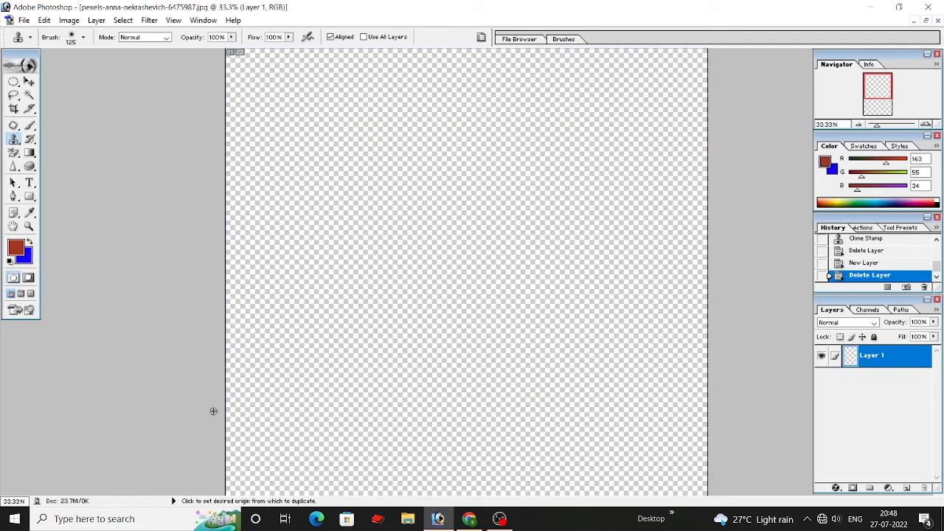
pyautogui.hotkey('alt', 'BackSpace')
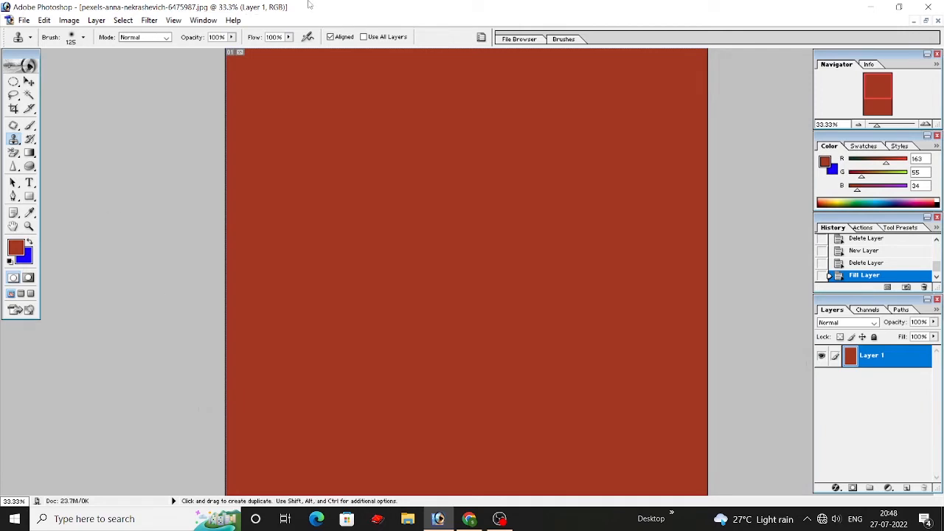
# Step: Switch to the Pattern Stamp tool and paint a strip of the blue bubble pattern along the canvas's upper edge
pyautogui.moveTo(20, 144); pyautogui.dragTo(66, 150)
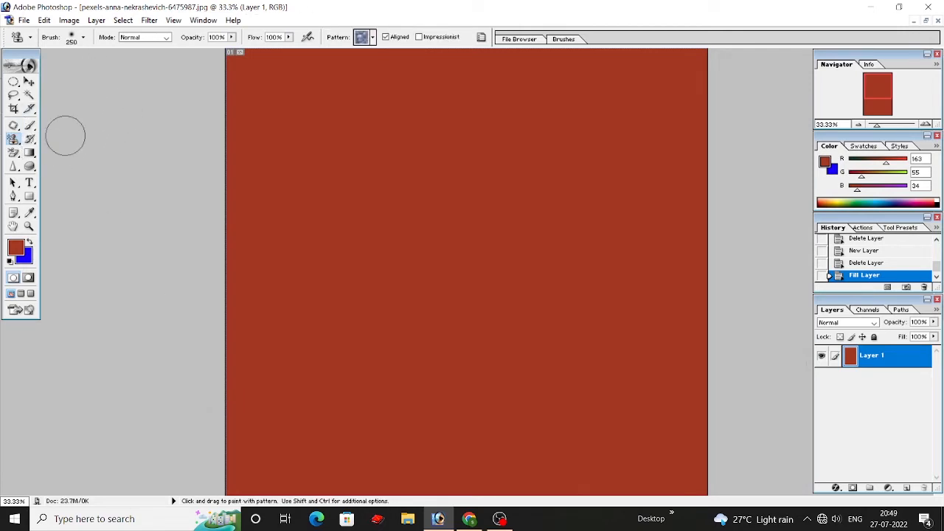
pyautogui.click(13, 140)
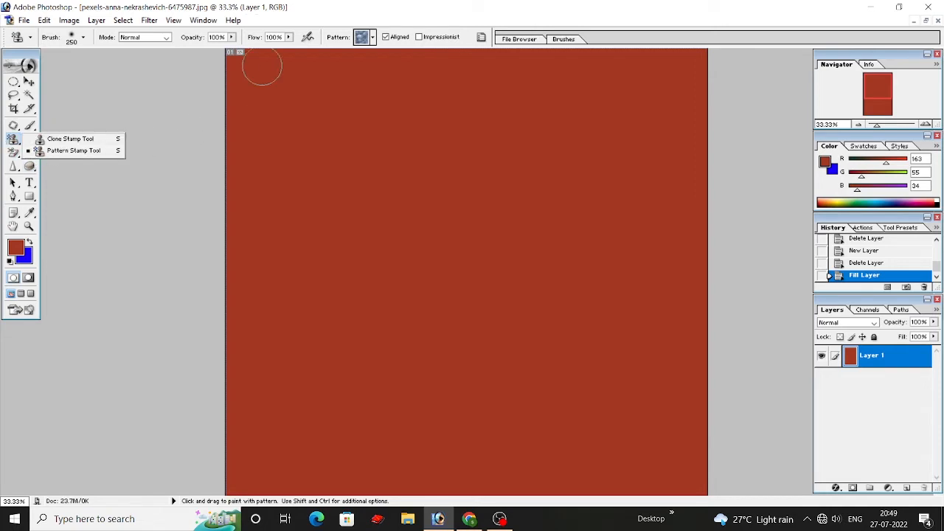
pyautogui.click(377, 36)
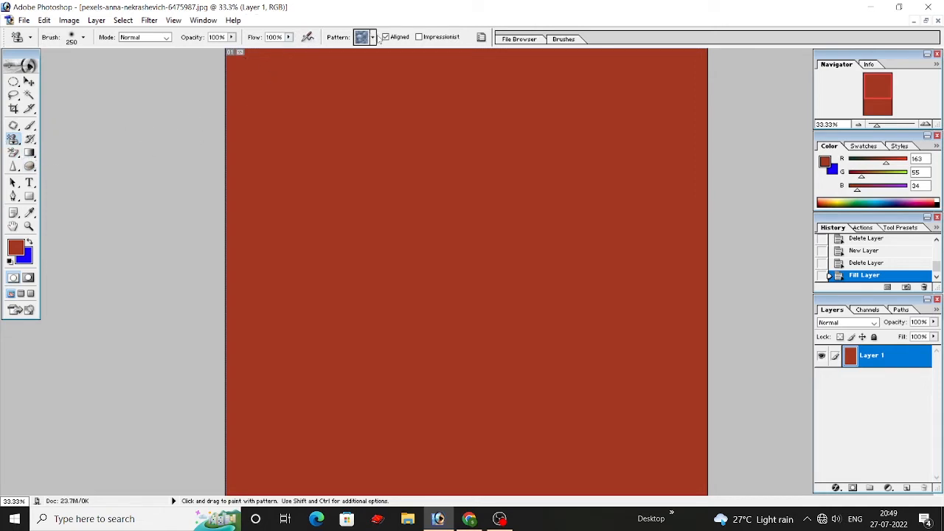
pyautogui.click(374, 41)
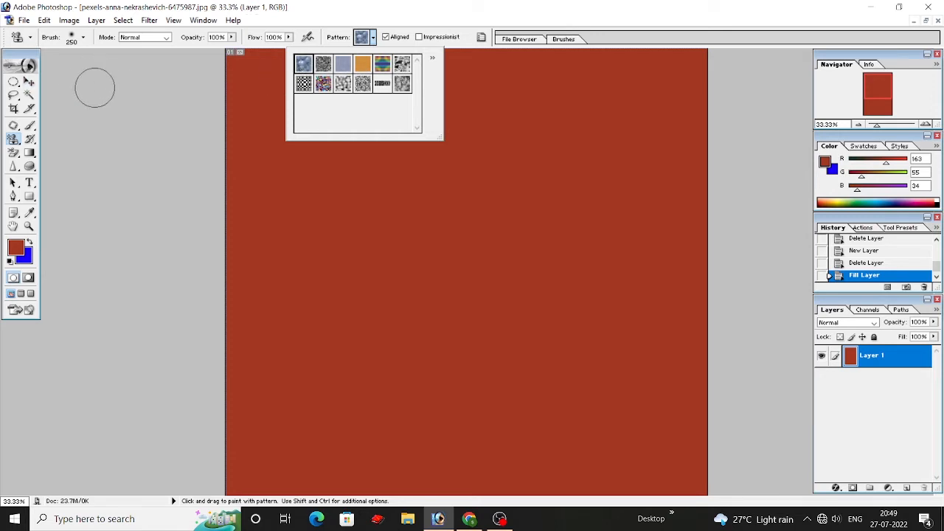
pyautogui.click(221, 63)
pyautogui.moveTo(226, 63); pyautogui.dragTo(704, 60)
# Step: Enlarge the brush to 1600 and paint the blue bubble pattern over the rest of the red canvas
pyautogui.press(']')
pyautogui.press(']')
pyautogui.press(']')
pyautogui.press(']')
pyautogui.press(']')
pyautogui.press(']')
pyautogui.press(']')
pyautogui.press(']')
pyautogui.press(']')
pyautogui.press(']')
pyautogui.press(']')
pyautogui.press(']')
pyautogui.press(']')
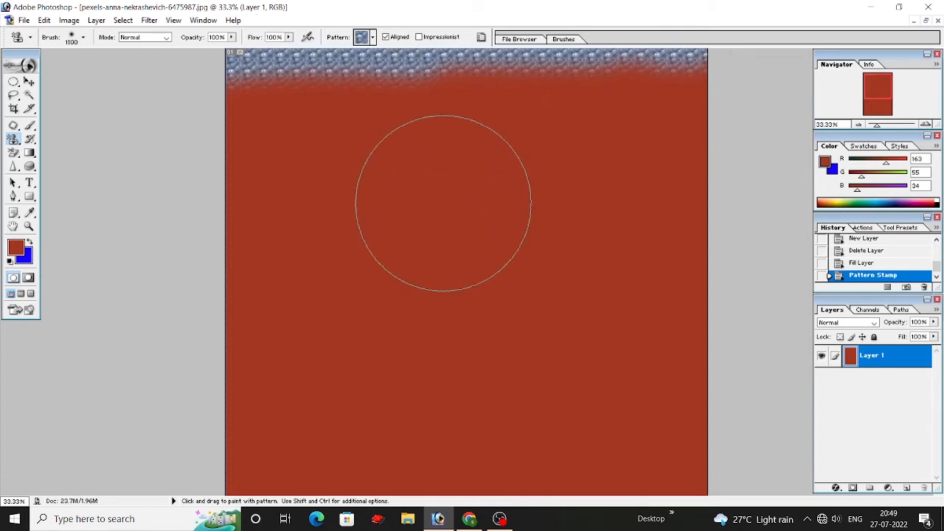
pyautogui.press(']')
pyautogui.moveTo(303, 156)
pyautogui.mouseDown()
pyautogui.moveTo(622, 169)
pyautogui.moveTo(737, 244)
pyautogui.mouseUp()
pyautogui.moveTo(517, 77)
pyautogui.mouseDown()
pyautogui.moveTo(276, 285)
pyautogui.moveTo(275, 350)
pyautogui.moveTo(284, 358)
pyautogui.mouseUp()
pyautogui.scroll(-1, 369, 328)
pyautogui.moveTo(476, 214)
pyautogui.mouseDown()
pyautogui.moveTo(642, 435)
pyautogui.moveTo(560, 472)
pyautogui.moveTo(295, 458)
pyautogui.moveTo(406, 376)
pyautogui.moveTo(479, 369)
pyautogui.mouseUp()
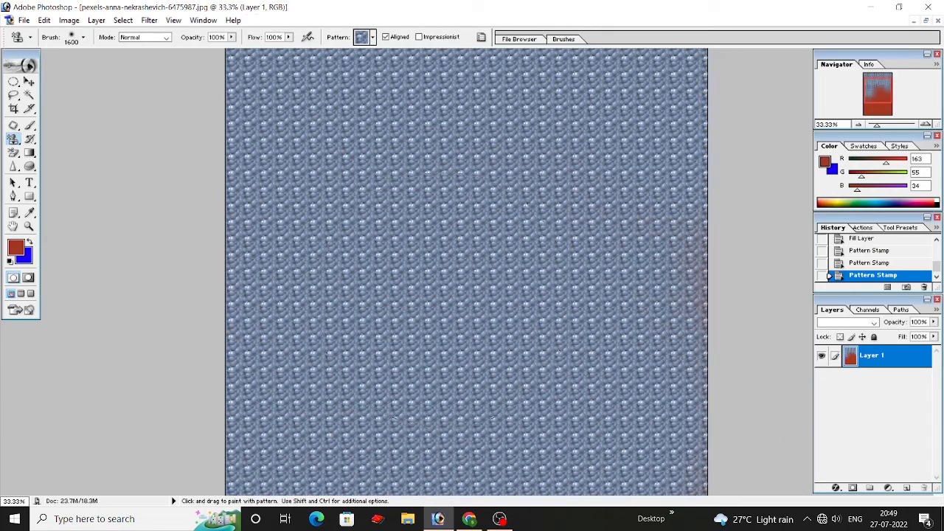
pyautogui.scroll(-1, 443, 302)
pyautogui.hotkey('ctrl', '-')
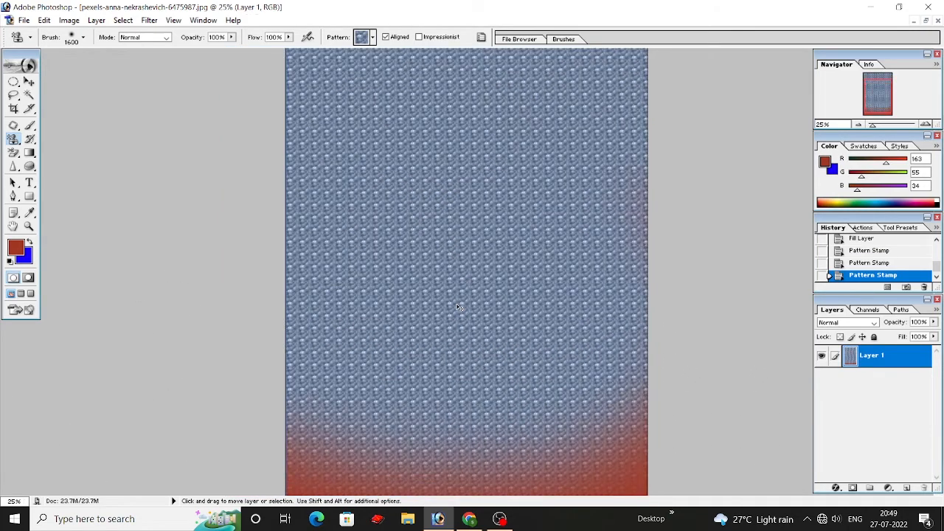
pyautogui.hotkey('ctrl', '-')
pyautogui.moveTo(342, 386)
pyautogui.mouseDown()
pyautogui.moveTo(552, 435)
pyautogui.moveTo(607, 413)
pyautogui.moveTo(615, 334)
pyautogui.mouseUp()
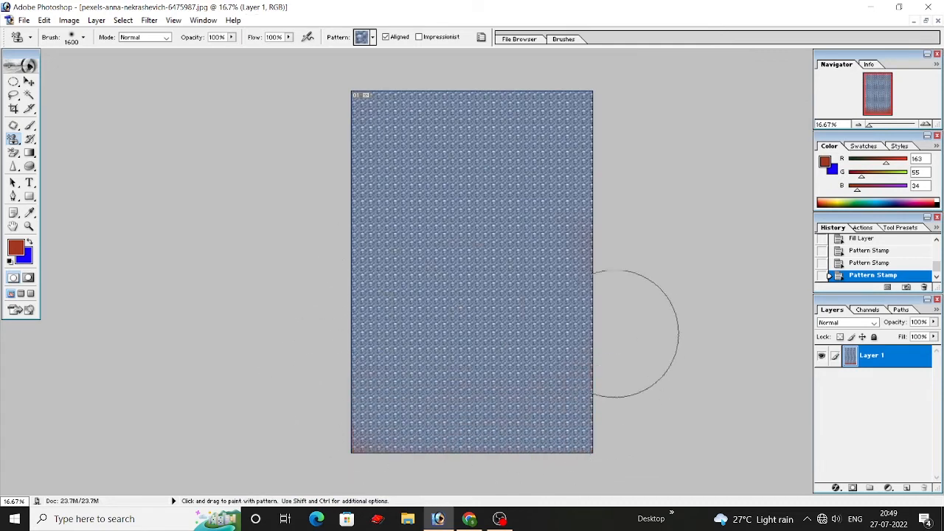
# Step: Cover the whole canvas with the dark grey wrinkled pattern, and over it with the plain lilac-blue woven pattern
pyautogui.click(373, 37)
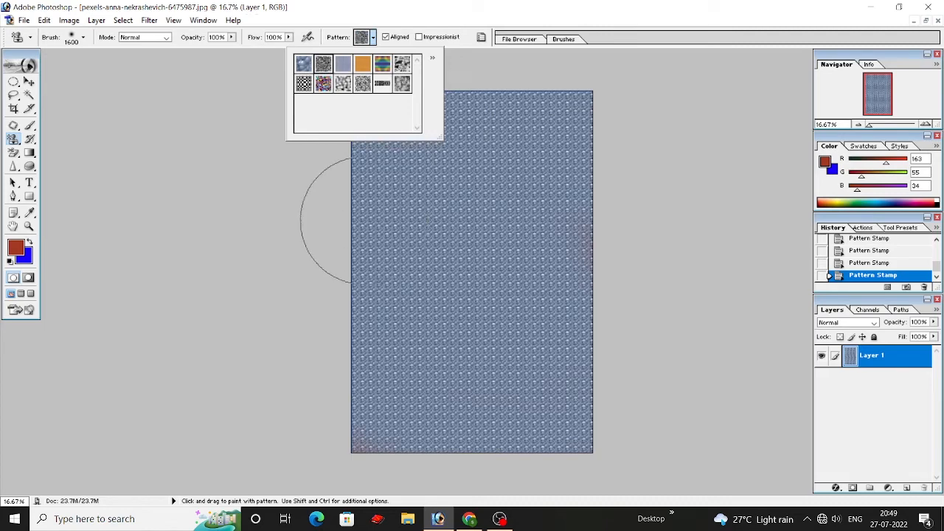
pyautogui.click(368, 125)
pyautogui.moveTo(369, 126)
pyautogui.mouseDown()
pyautogui.moveTo(627, 151)
pyautogui.moveTo(592, 337)
pyautogui.moveTo(477, 435)
pyautogui.moveTo(346, 279)
pyautogui.moveTo(557, 281)
pyautogui.moveTo(360, 301)
pyautogui.moveTo(596, 279)
pyautogui.mouseUp()
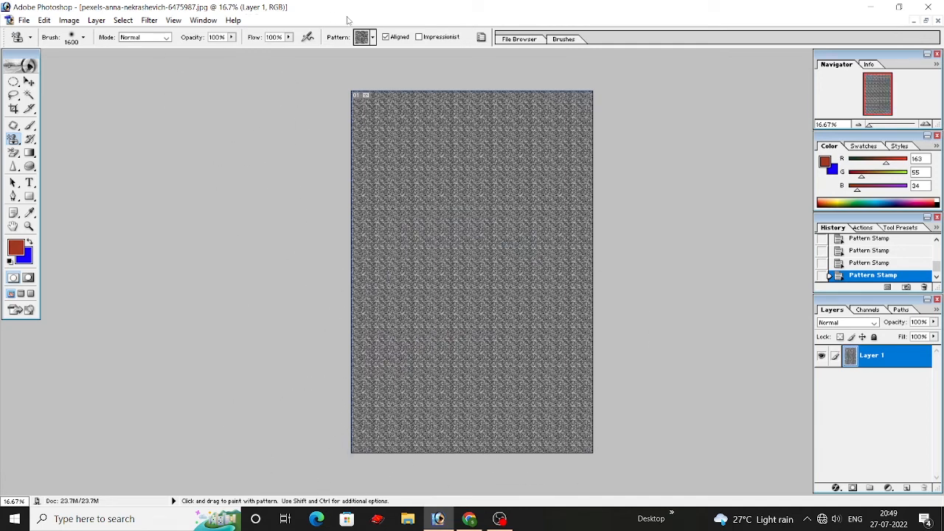
pyautogui.click(373, 37)
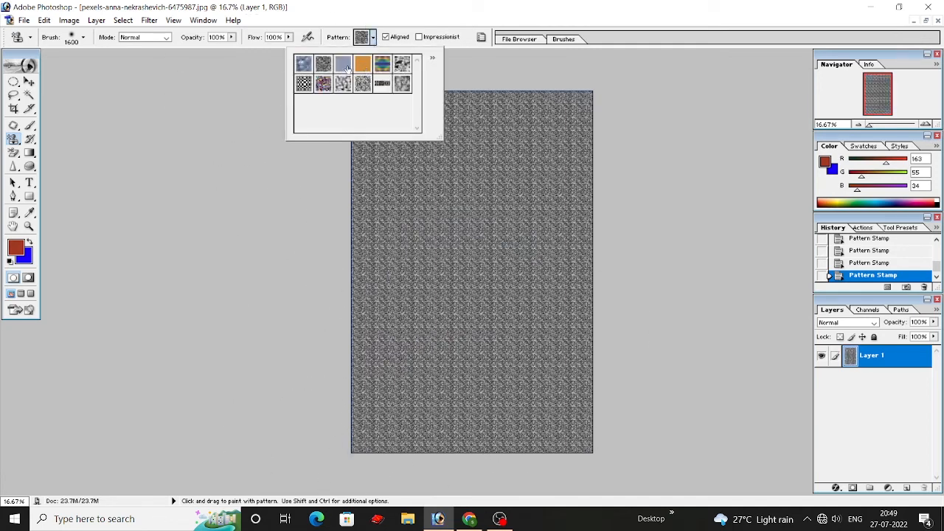
pyautogui.moveTo(344, 155)
pyautogui.mouseDown()
pyautogui.moveTo(465, 95)
pyautogui.moveTo(649, 255)
pyautogui.moveTo(443, 288)
pyautogui.moveTo(438, 211)
pyautogui.moveTo(632, 321)
pyautogui.moveTo(273, 358)
pyautogui.moveTo(430, 464)
pyautogui.moveTo(495, 445)
pyautogui.moveTo(390, 169)
pyautogui.mouseUp()
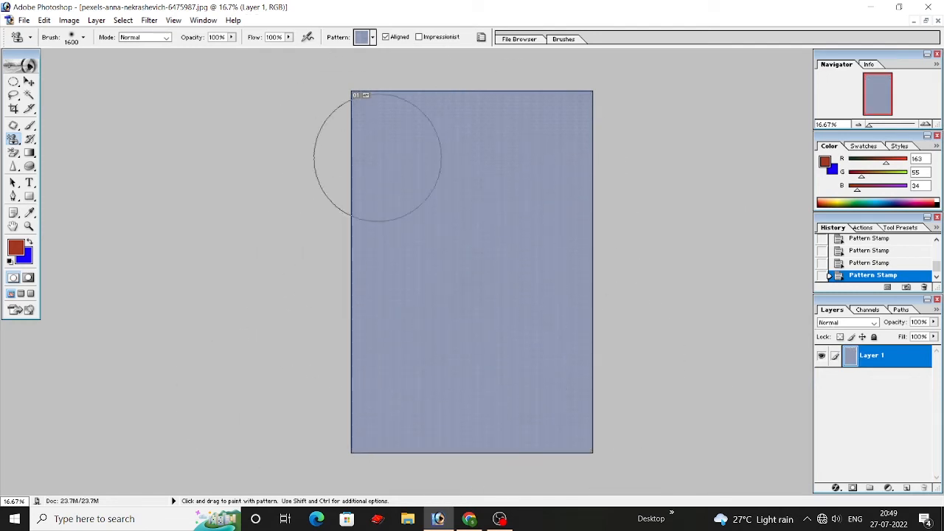
# Step: Choose the orange wood pattern and stamp it over the entire canvas, including its lower corners
pyautogui.click(373, 37)
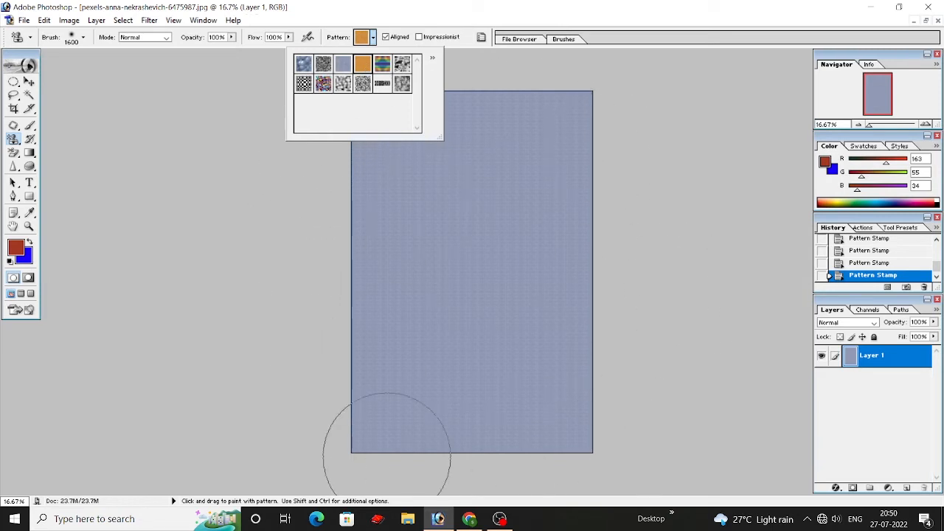
pyautogui.moveTo(389, 383)
pyautogui.mouseDown()
pyautogui.moveTo(568, 453)
pyautogui.moveTo(642, 417)
pyautogui.mouseUp()
pyautogui.moveTo(305, 422)
pyautogui.mouseDown()
pyautogui.moveTo(375, 73)
pyautogui.moveTo(590, 116)
pyautogui.moveTo(537, 297)
pyautogui.moveTo(389, 179)
pyautogui.moveTo(459, 204)
pyautogui.moveTo(568, 280)
pyautogui.moveTo(380, 413)
pyautogui.mouseUp()
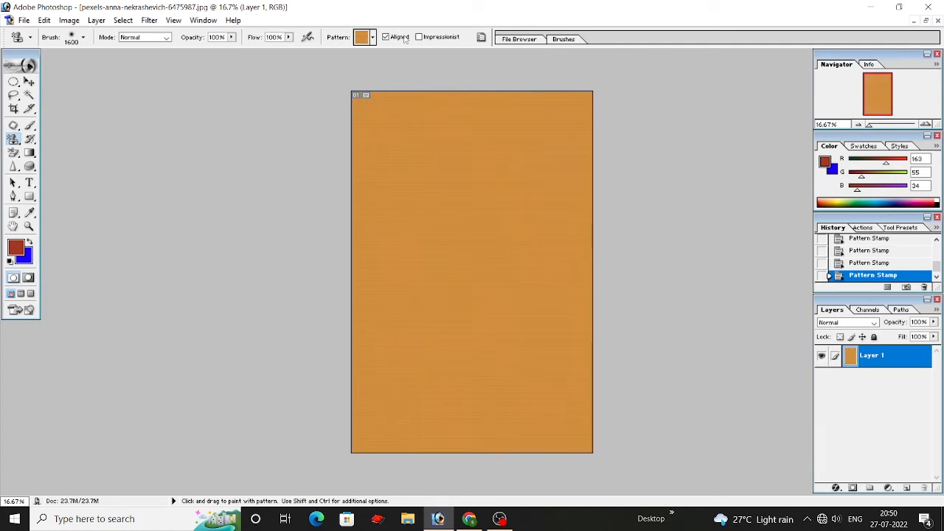
# Step: Choose the multicoloured striped pattern and stamp it over the entire canvas
pyautogui.click(373, 37)
pyautogui.click(381, 64)
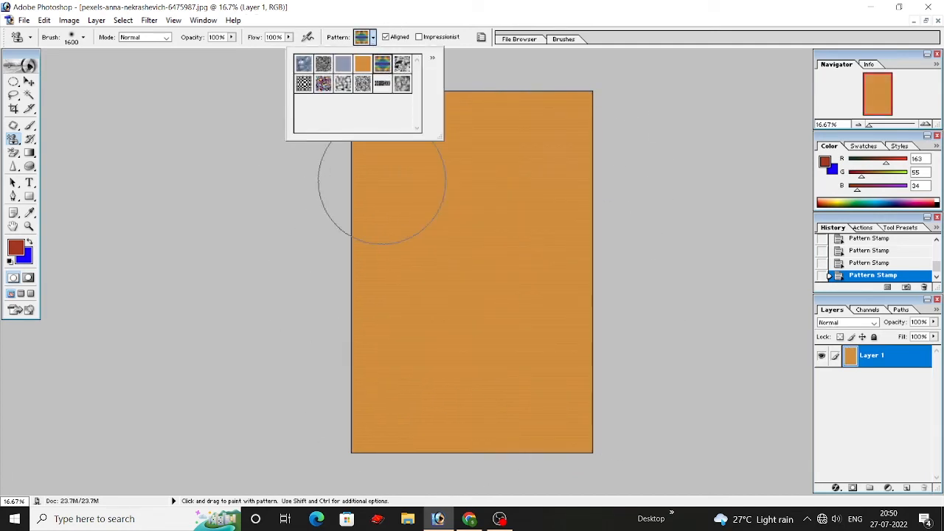
pyautogui.click(379, 179)
pyautogui.moveTo(489, 84)
pyautogui.mouseDown()
pyautogui.moveTo(413, 192)
pyautogui.moveTo(548, 353)
pyautogui.moveTo(763, 461)
pyautogui.moveTo(877, 442)
pyautogui.moveTo(877, 214)
pyautogui.moveTo(339, 327)
pyautogui.mouseUp()
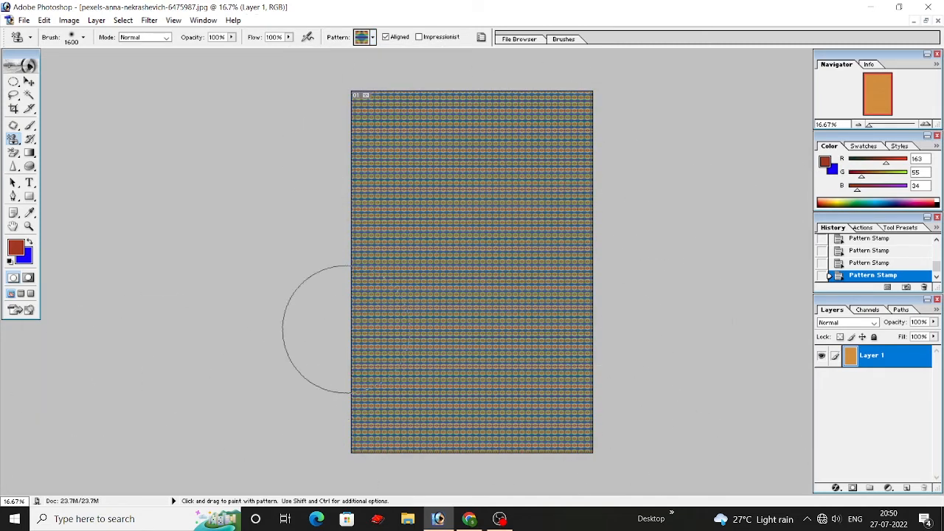
# Step: Stamp the canvas with the black-and-white blotched pattern, and over it with the black-and-white checkered pattern
pyautogui.click(374, 38)
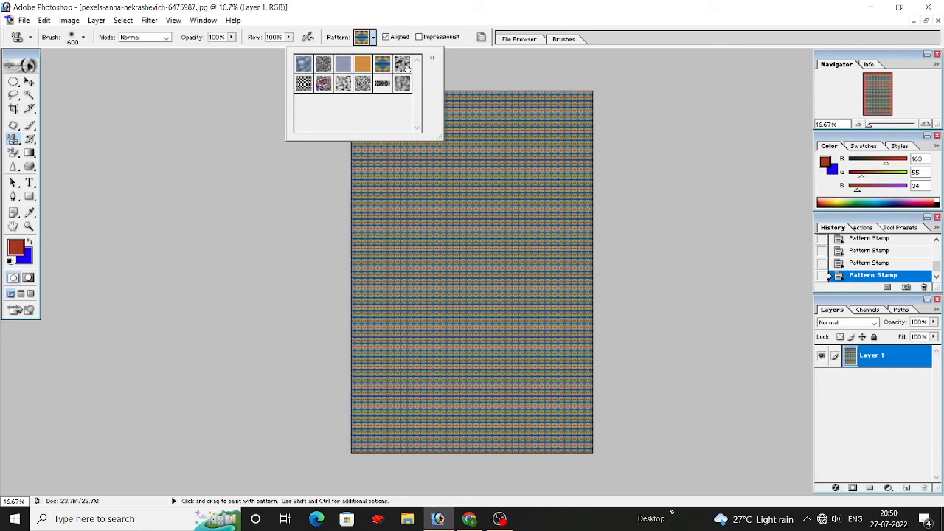
pyautogui.moveTo(387, 164)
pyautogui.mouseDown()
pyautogui.moveTo(627, 128)
pyautogui.moveTo(308, 154)
pyautogui.moveTo(333, 175)
pyautogui.moveTo(658, 231)
pyautogui.moveTo(320, 258)
pyautogui.moveTo(734, 331)
pyautogui.moveTo(319, 421)
pyautogui.moveTo(693, 476)
pyautogui.mouseUp()
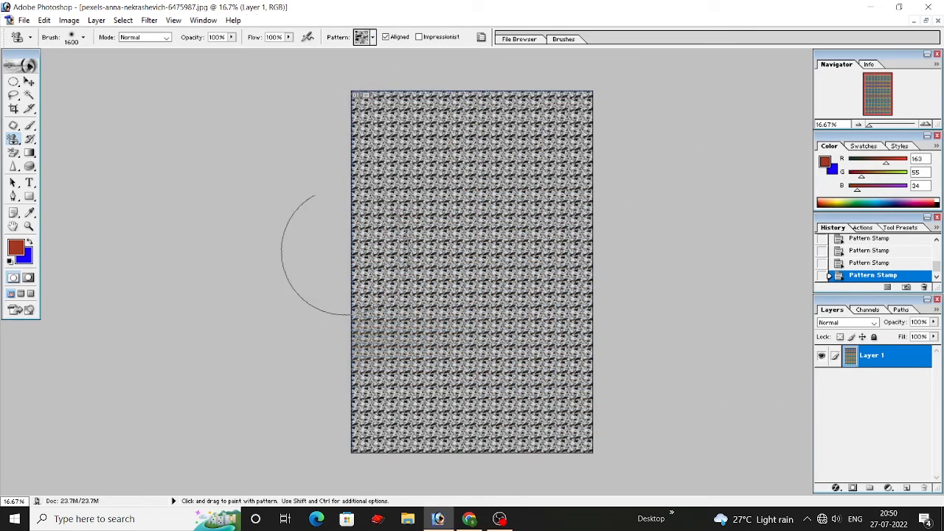
pyautogui.click(373, 38)
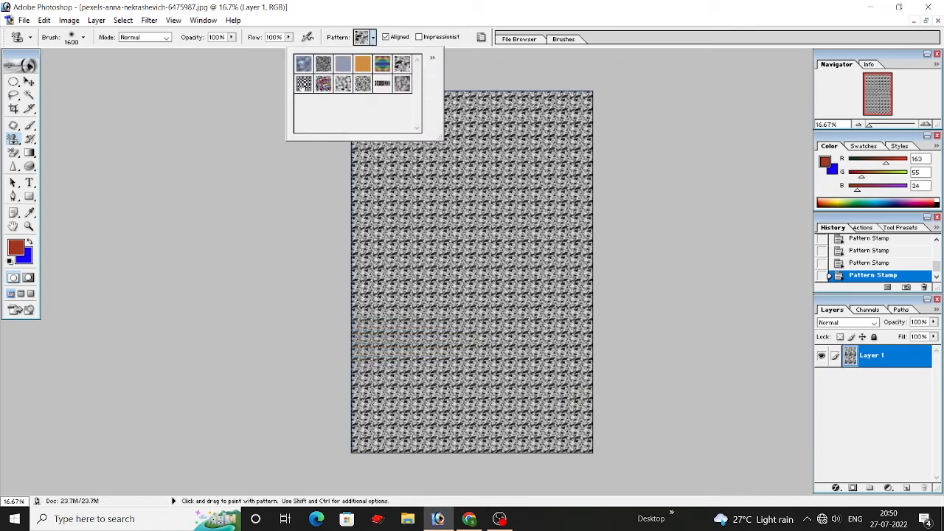
pyautogui.doubleClick(304, 83)
pyautogui.moveTo(390, 130)
pyautogui.mouseDown()
pyautogui.moveTo(348, 211)
pyautogui.moveTo(770, 274)
pyautogui.moveTo(590, 380)
pyautogui.moveTo(731, 449)
pyautogui.moveTo(479, 258)
pyautogui.moveTo(742, 90)
pyautogui.mouseUp()
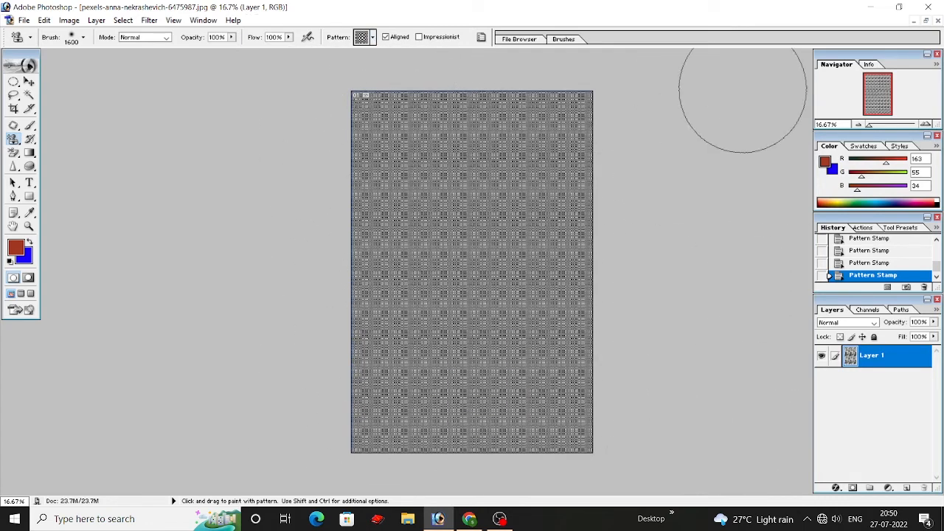
# Step: Stamp the canvas with the red-and-blue speckled pattern, and over it with the light grey mottled pattern beside it
pyautogui.click(374, 38)
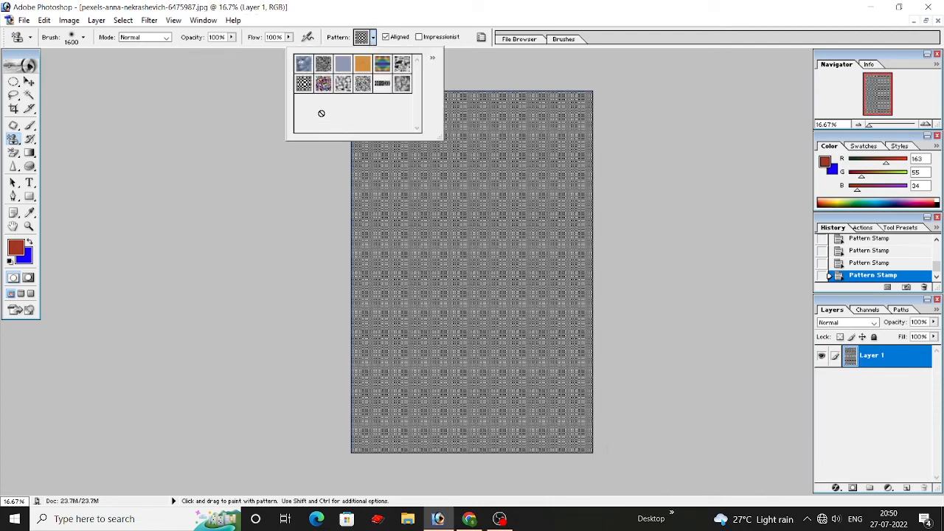
pyautogui.moveTo(366, 177)
pyautogui.mouseDown()
pyautogui.moveTo(397, 113)
pyautogui.moveTo(180, 232)
pyautogui.moveTo(230, 416)
pyautogui.moveTo(222, 452)
pyautogui.mouseUp()
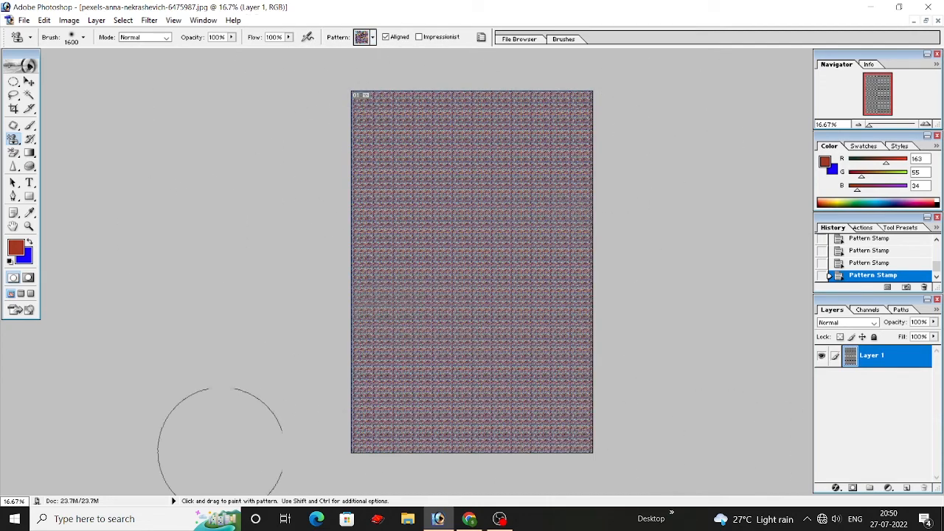
pyautogui.click(372, 39)
pyautogui.moveTo(320, 148)
pyautogui.mouseDown()
pyautogui.moveTo(382, 121)
pyautogui.moveTo(66, 230)
pyautogui.moveTo(658, 394)
pyautogui.moveTo(385, 458)
pyautogui.moveTo(804, 516)
pyautogui.mouseUp()
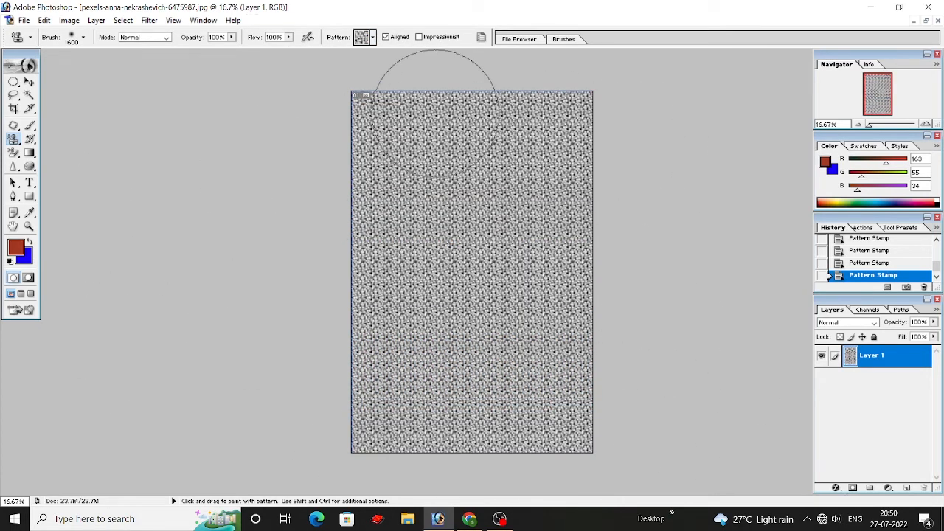
# Step: Stamp the canvas with the fine grey grainy pattern, and over it with the narrow dark striped pattern
pyautogui.click(373, 38)
pyautogui.moveTo(302, 152)
pyautogui.mouseDown()
pyautogui.moveTo(744, 146)
pyautogui.moveTo(237, 291)
pyautogui.moveTo(516, 367)
pyautogui.moveTo(669, 450)
pyautogui.moveTo(654, 400)
pyautogui.mouseUp()
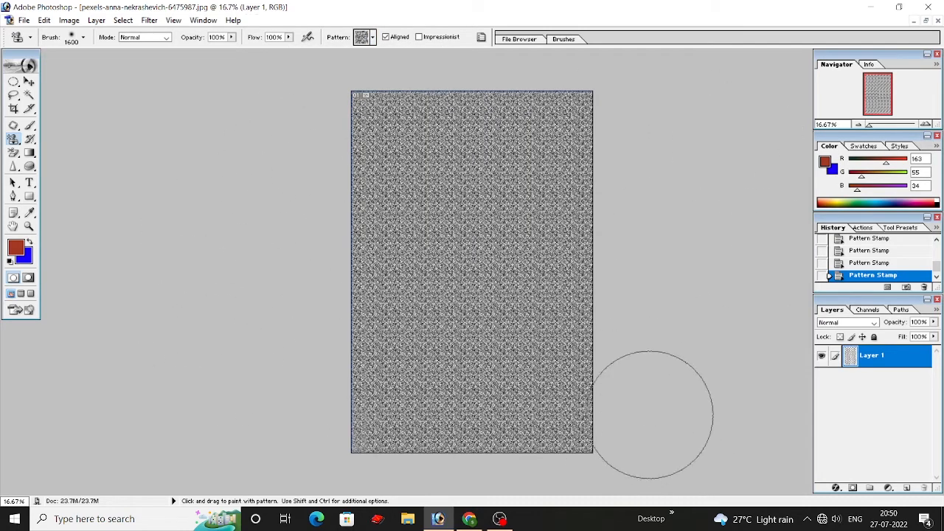
pyautogui.click(372, 39)
pyautogui.moveTo(334, 162)
pyautogui.mouseDown()
pyautogui.moveTo(651, 139)
pyautogui.moveTo(501, 265)
pyautogui.moveTo(472, 361)
pyautogui.moveTo(472, 428)
pyautogui.mouseUp()
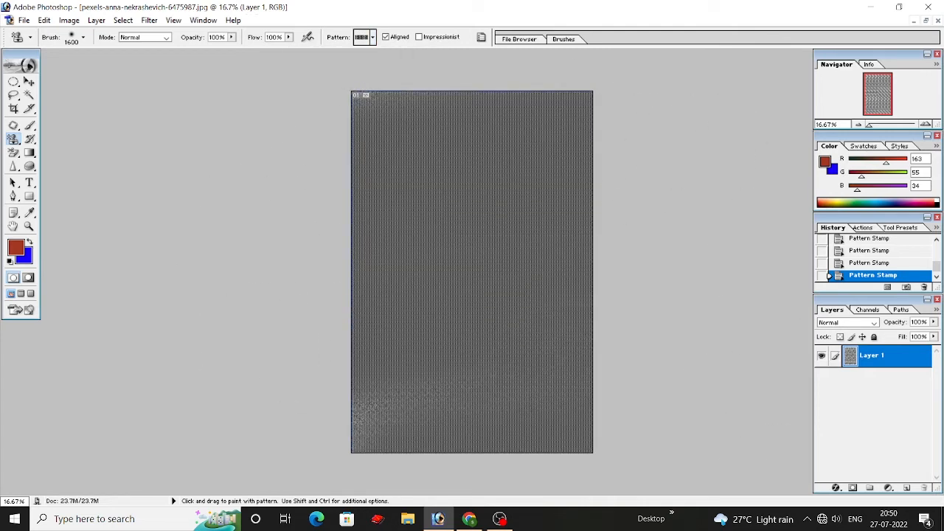
pyautogui.moveTo(427, 400); pyautogui.dragTo(310, 426)
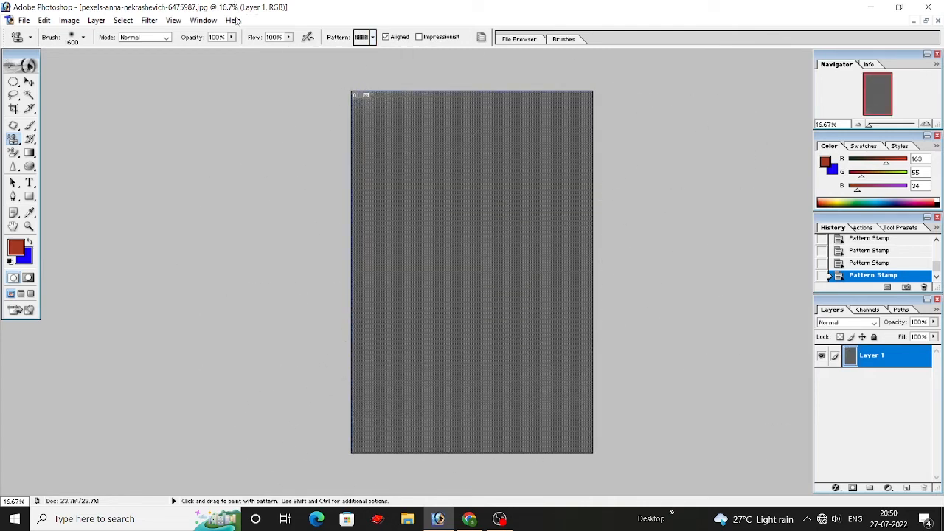
# Step: Choose the last grey crumpled pattern in the set and stamp it over the entire canvas
pyautogui.click(372, 38)
pyautogui.click(402, 84)
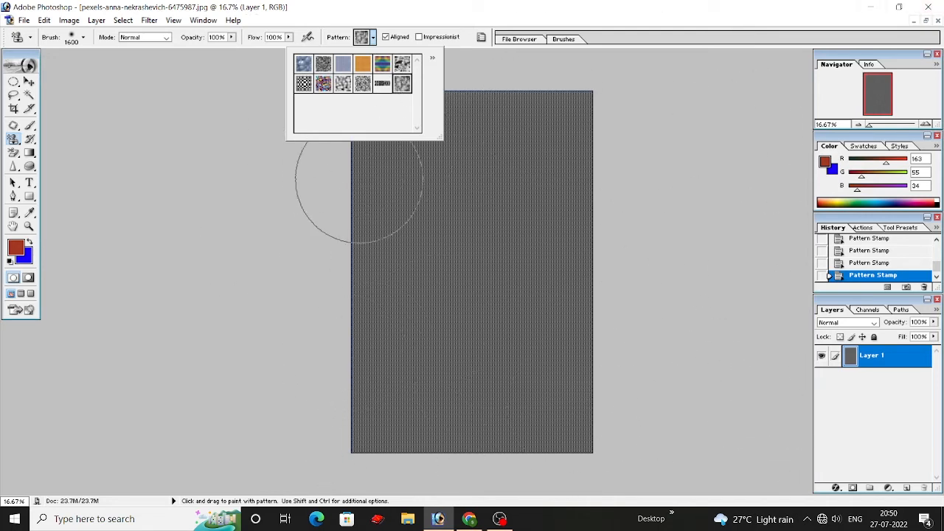
pyautogui.scroll(-3, 377, 192)
pyautogui.scroll(2, 448, 249)
pyautogui.scroll(2, 434, 253)
pyautogui.moveTo(359, 125)
pyautogui.mouseDown()
pyautogui.moveTo(354, 184)
pyautogui.moveTo(751, 282)
pyautogui.moveTo(583, 369)
pyautogui.moveTo(560, 443)
pyautogui.moveTo(383, 435)
pyautogui.moveTo(267, 357)
pyautogui.mouseUp()
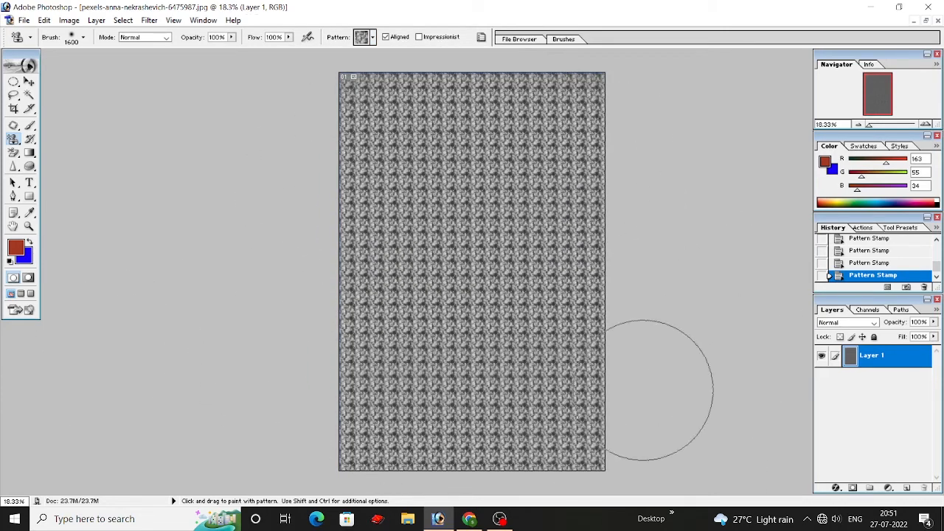
pyautogui.scroll(-1, 707, 358)
pyautogui.scroll(2, 668, 327)
pyautogui.scroll(-2, 668, 327)
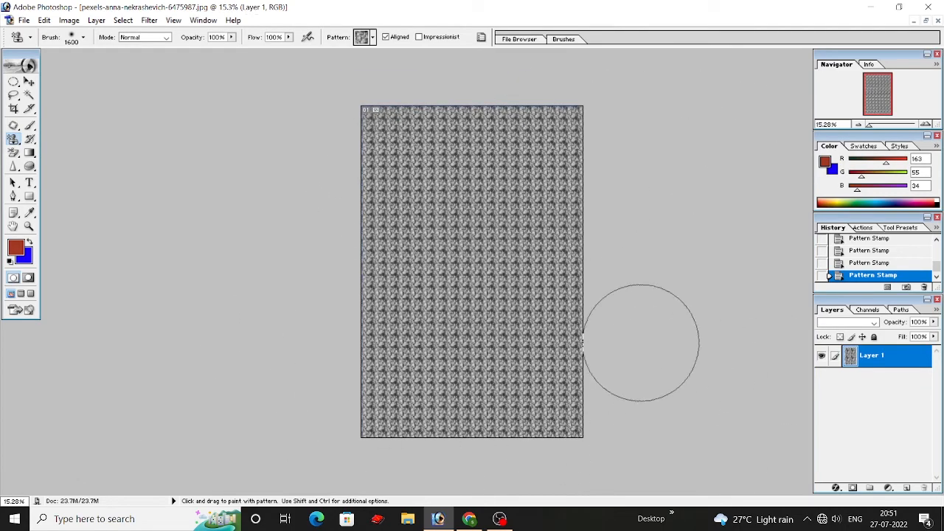
pyautogui.scroll(-1, 641, 341)
pyautogui.scroll(4, 643, 337)
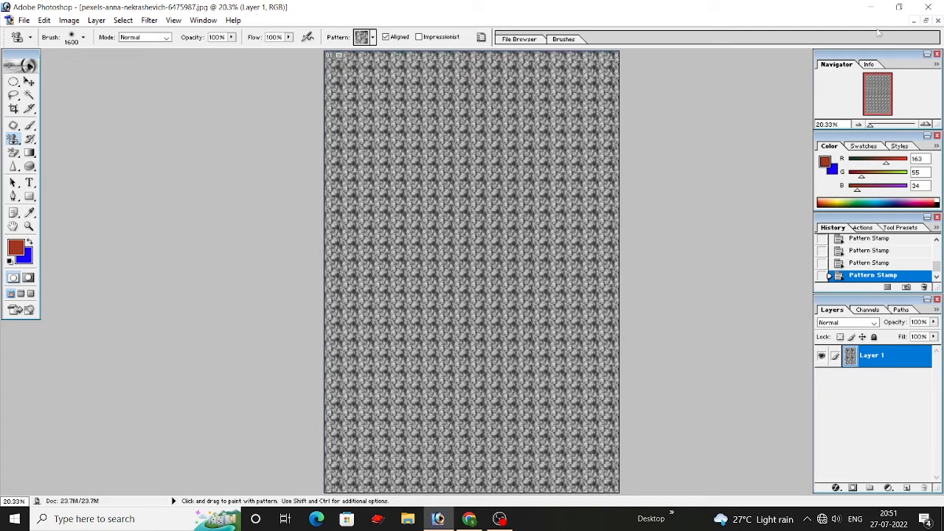
pyautogui.rightClick(11, 140)
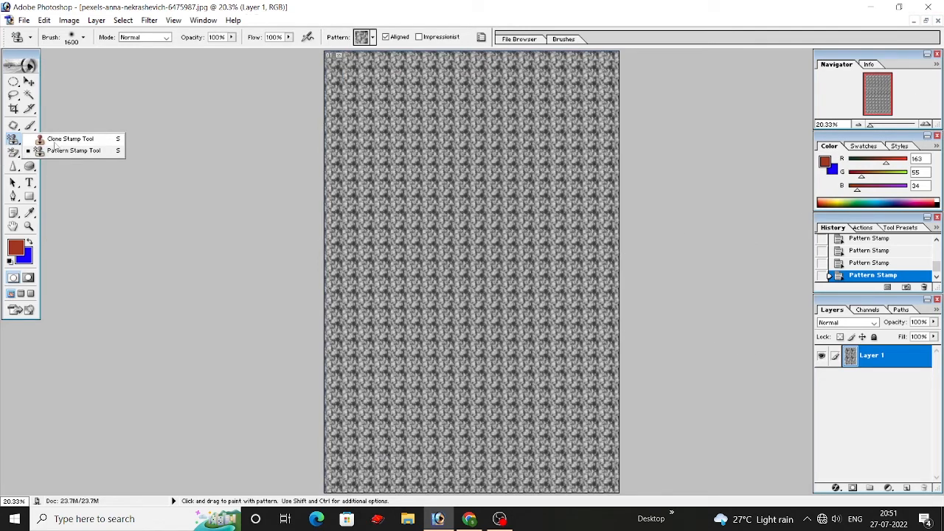
pyautogui.click(13, 144)
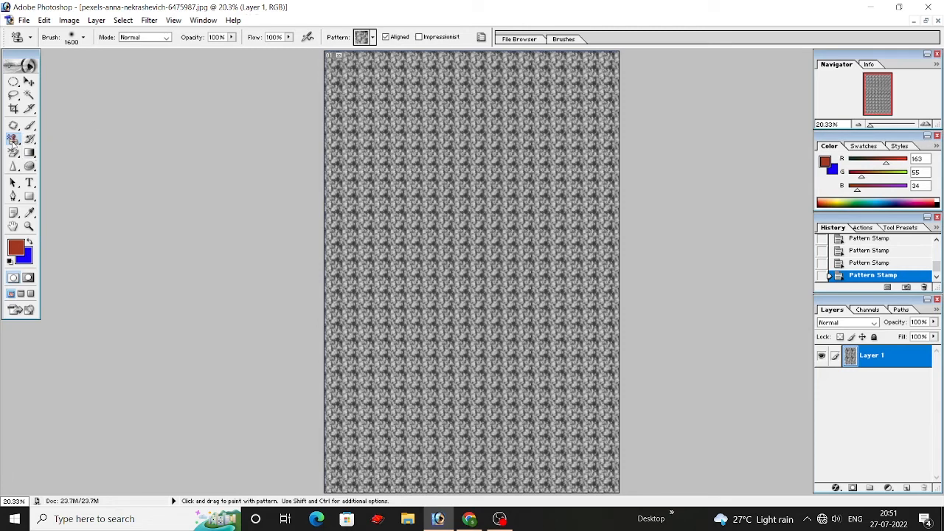
pyautogui.rightClick(13, 128)
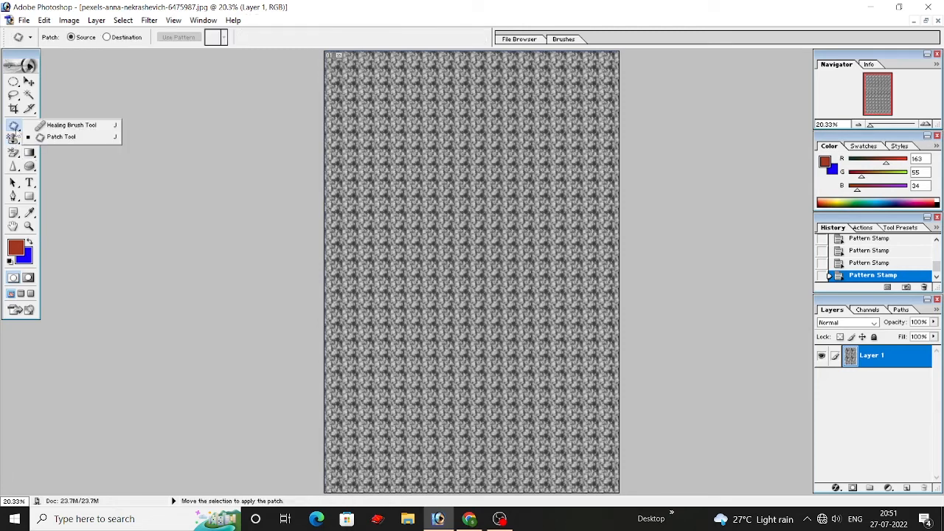
pyautogui.click(65, 138)
pyautogui.click(33, 129)
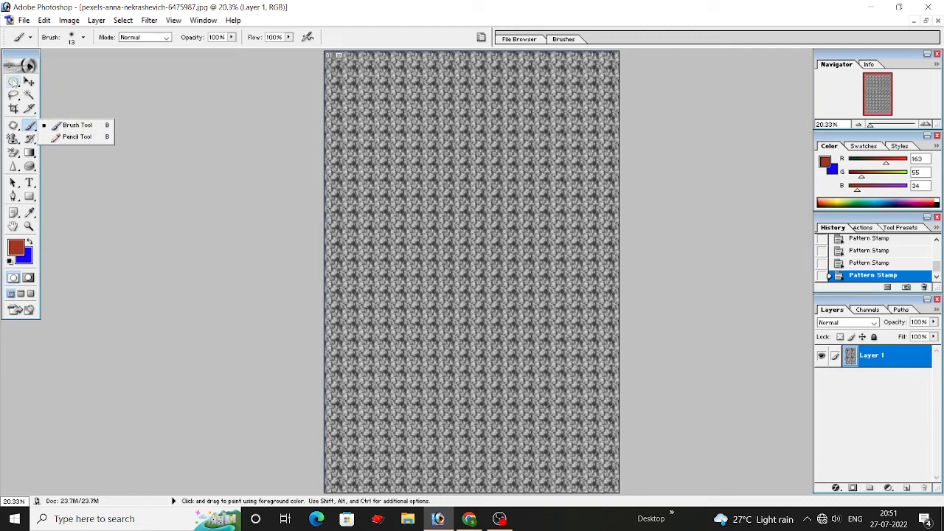
pyautogui.click(28, 82)
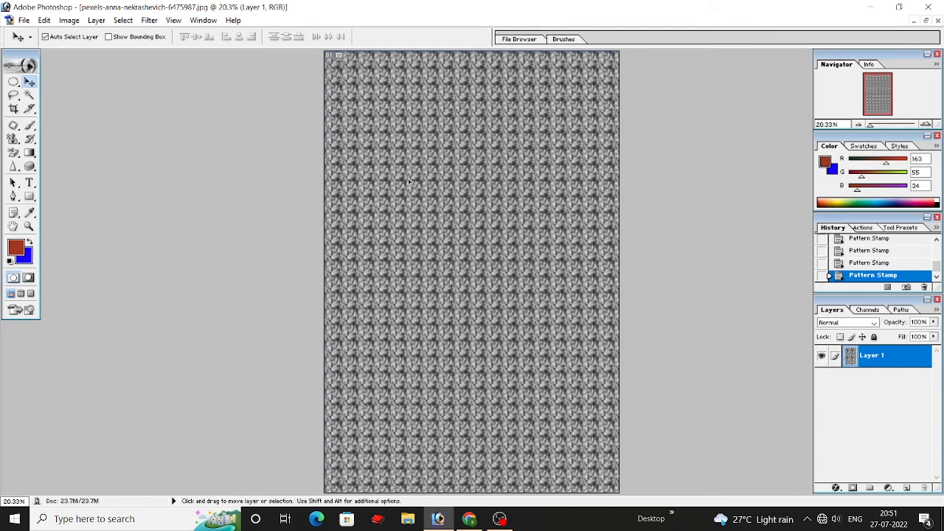
pyautogui.scroll(1, 435, 177)
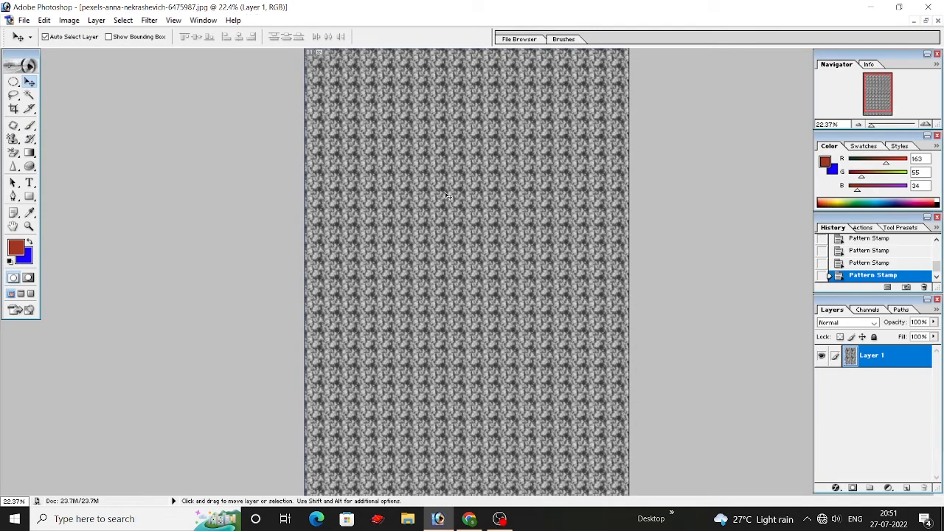
# Step: Add a new empty layer above the patterned layer and make Layer 1 the active layer again
pyautogui.click(907, 488)
pyautogui.click(889, 381)
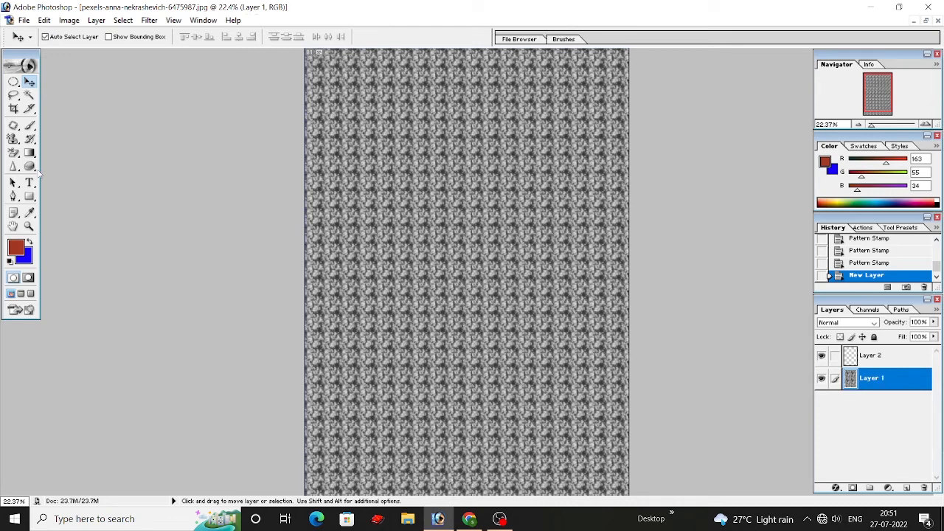
# Step: Stamp Layer 1 with the red-and-blue speckled pattern at 42% opacity using the Pattern Stamp, going over the lower part again
pyautogui.moveTo(13, 143); pyautogui.dragTo(45, 151)
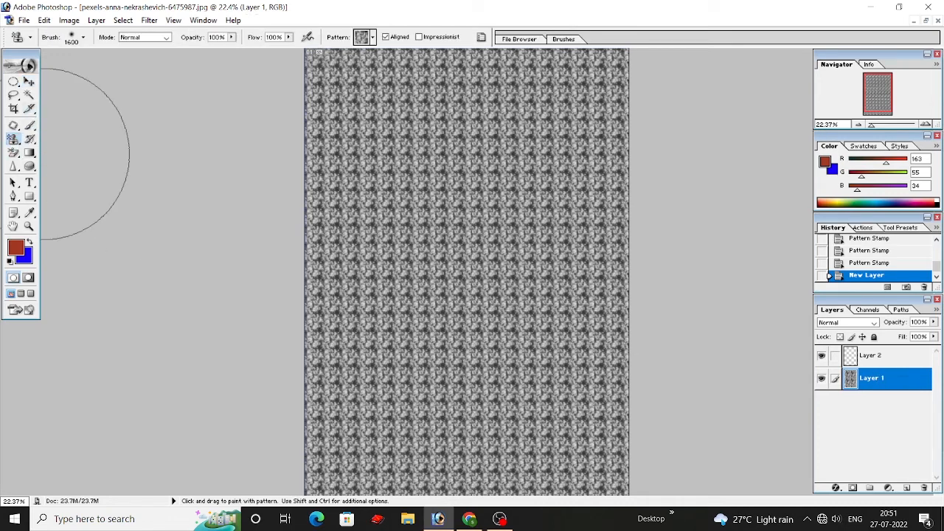
pyautogui.click(373, 39)
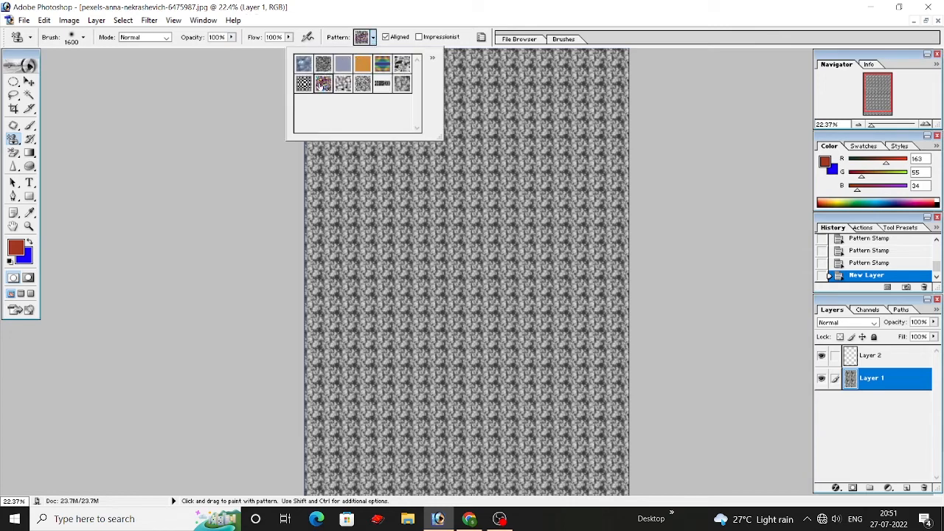
pyautogui.click(231, 38)
pyautogui.moveTo(200, 60); pyautogui.dragTo(196, 58)
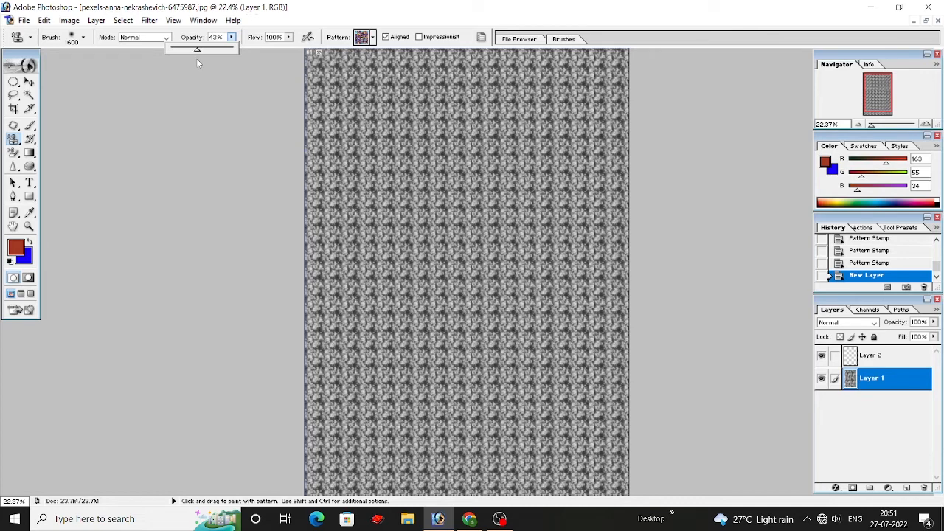
pyautogui.moveTo(280, 85)
pyautogui.mouseDown()
pyautogui.moveTo(636, 127)
pyautogui.moveTo(480, 222)
pyautogui.moveTo(225, 253)
pyautogui.moveTo(615, 316)
pyautogui.moveTo(559, 450)
pyautogui.moveTo(443, 442)
pyautogui.moveTo(701, 421)
pyautogui.mouseUp()
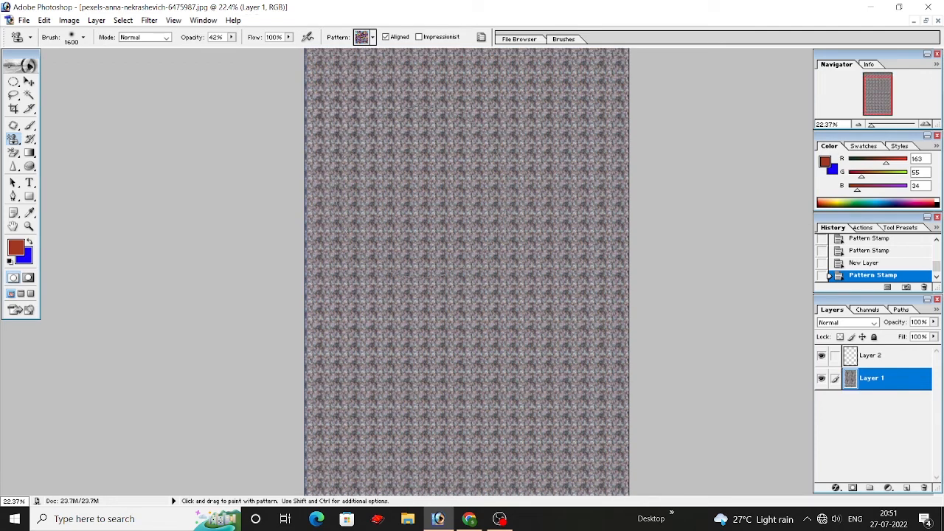
pyautogui.moveTo(317, 491)
pyautogui.mouseDown()
pyautogui.moveTo(580, 490)
pyautogui.moveTo(623, 457)
pyautogui.mouseUp()
# Step: Restore the stamp opacity to 100%, stamp a horizontal band of the speckled pattern across the canvas's upper part, and switch to the Move tool
pyautogui.click(232, 38)
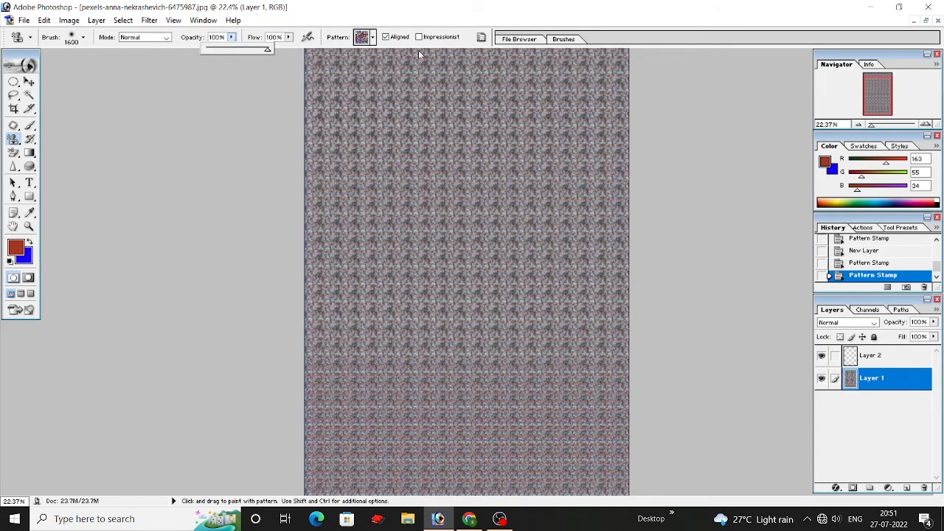
pyautogui.moveTo(327, 140); pyautogui.dragTo(632, 152)
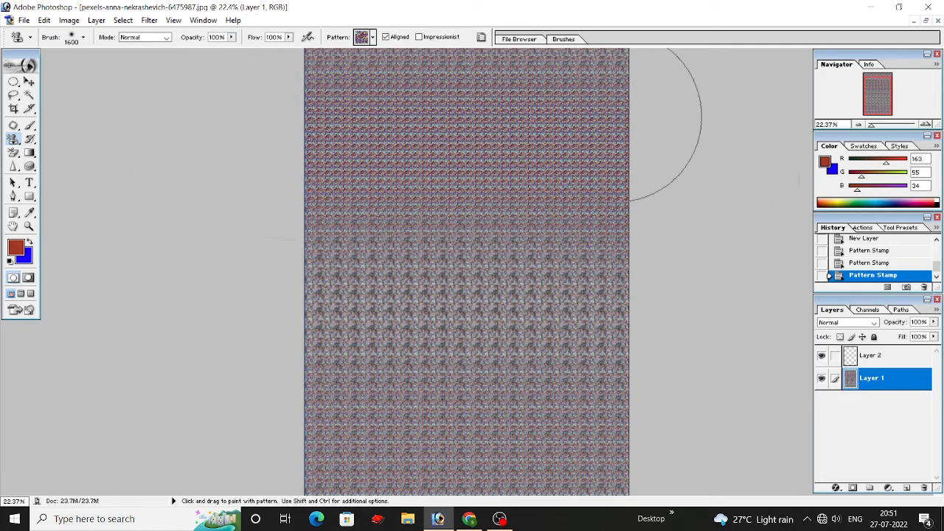
pyautogui.scroll(2, 520, 166)
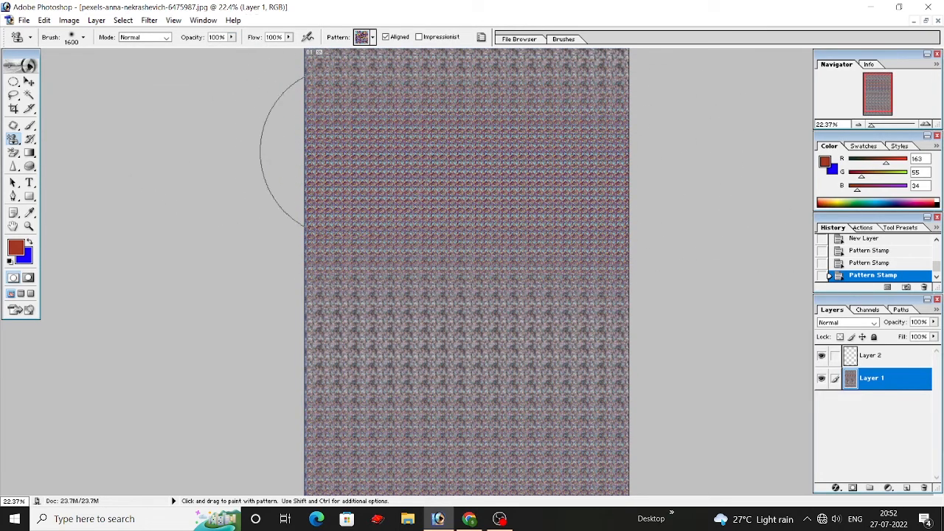
pyautogui.click(29, 82)
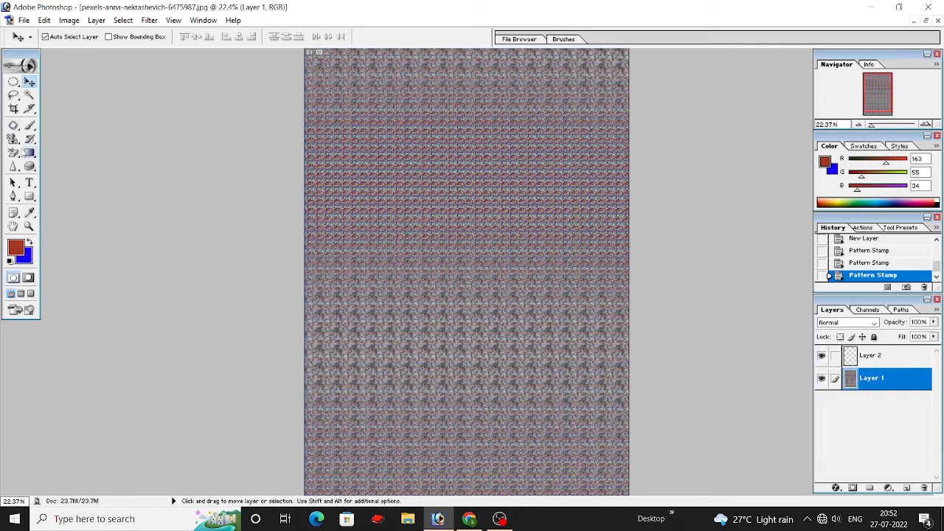
# Step: Stamp the rest of Layer 1 with the red-and-blue speckled pattern at 100% opacity using the Pattern Stamp
pyautogui.moveTo(14, 144); pyautogui.dragTo(66, 151)
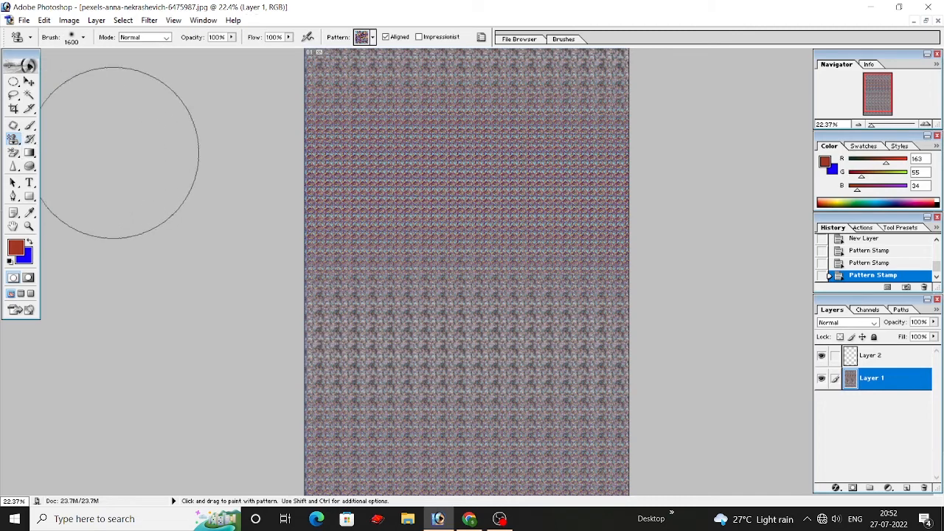
pyautogui.click(231, 37)
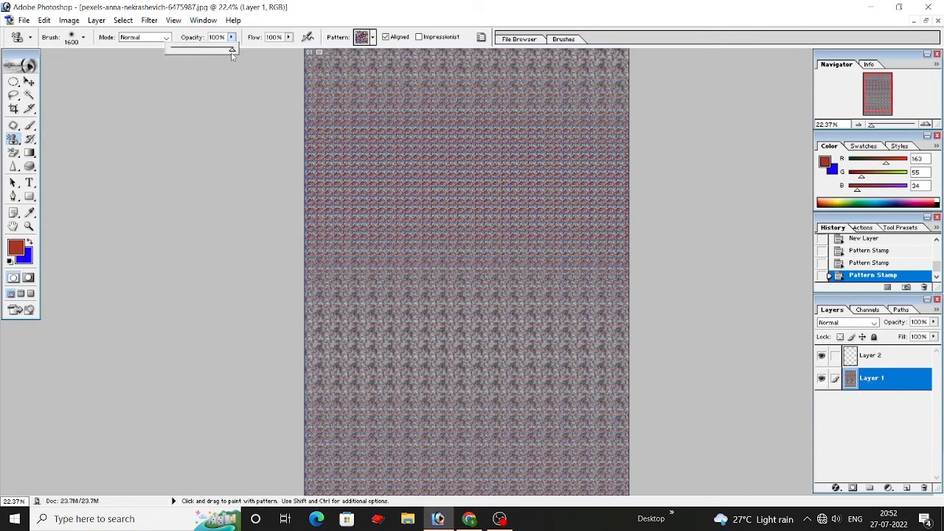
pyautogui.click(873, 358)
pyautogui.click(869, 380)
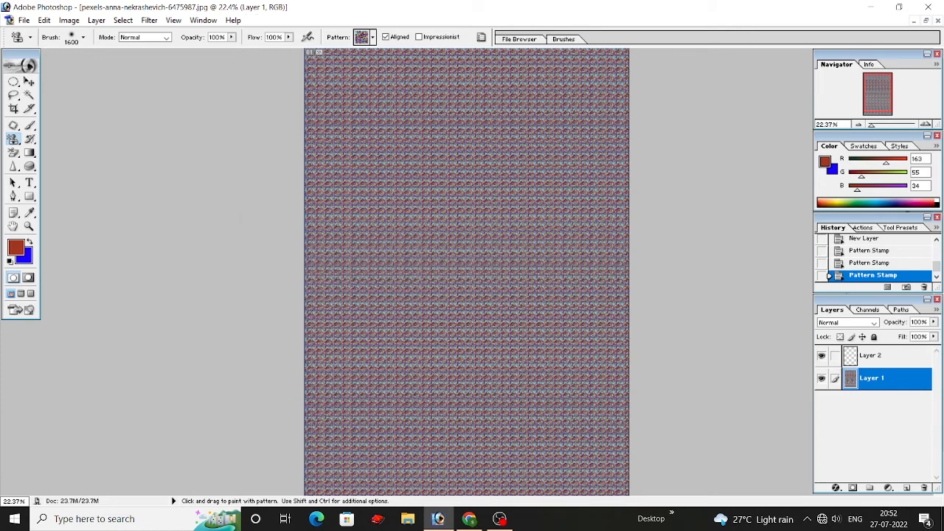
# Step: Stamp Layer 2 completely with the first blue pattern of the set and lower the layer's fill to 61%
pyautogui.click(873, 357)
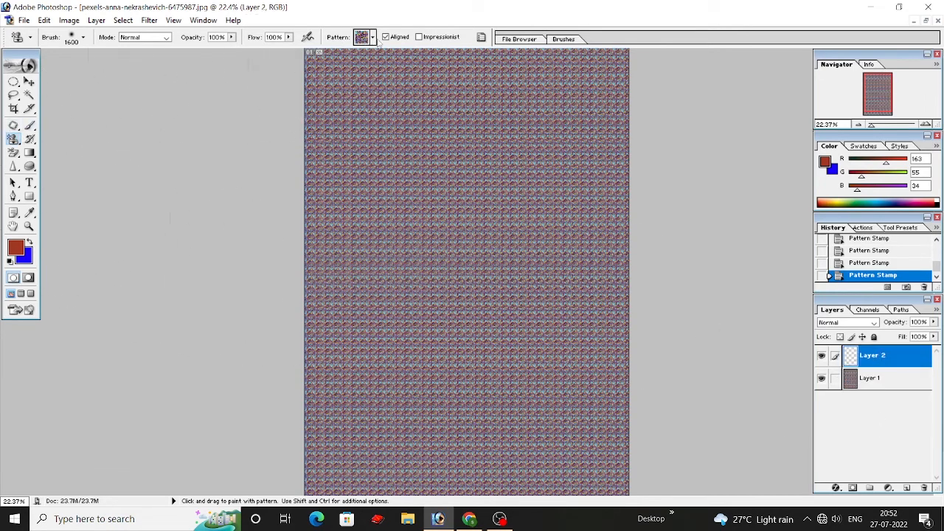
pyautogui.click(373, 37)
pyautogui.click(303, 64)
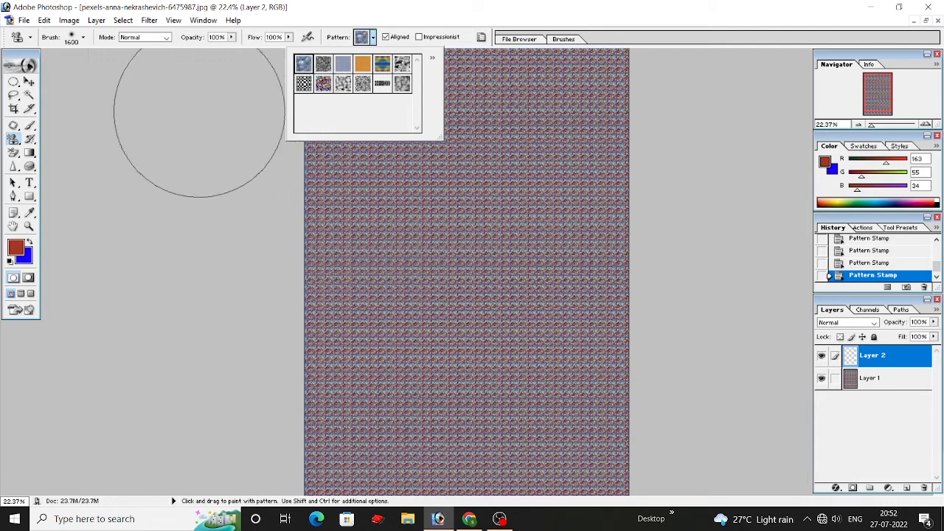
pyautogui.click(204, 120)
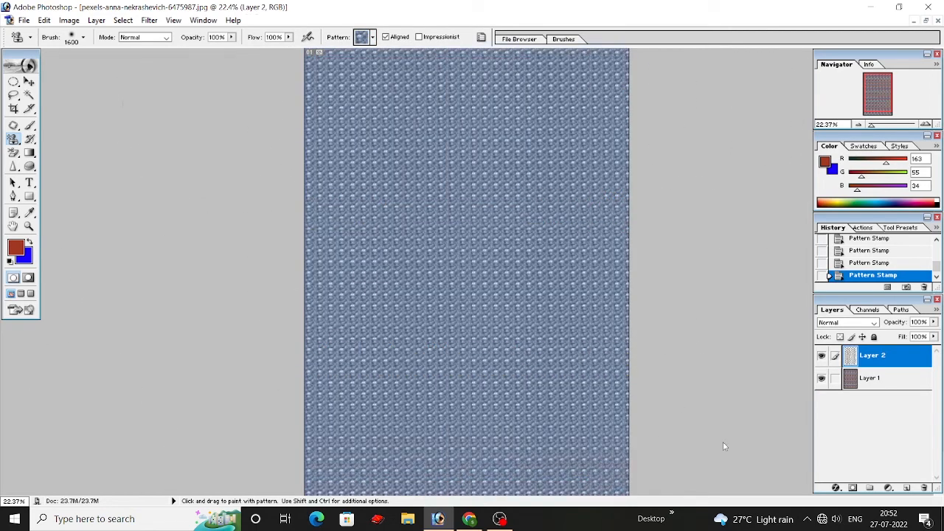
pyautogui.click(933, 337)
pyautogui.moveTo(927, 355); pyautogui.dragTo(908, 349)
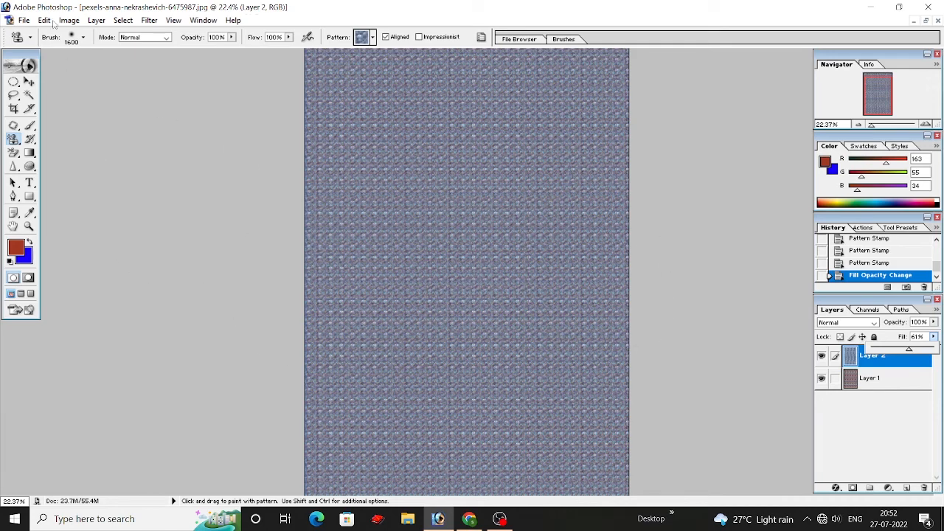
# Step: Delete Layer 2 with the Move tool active and close the image without saving the changes
pyautogui.click(29, 82)
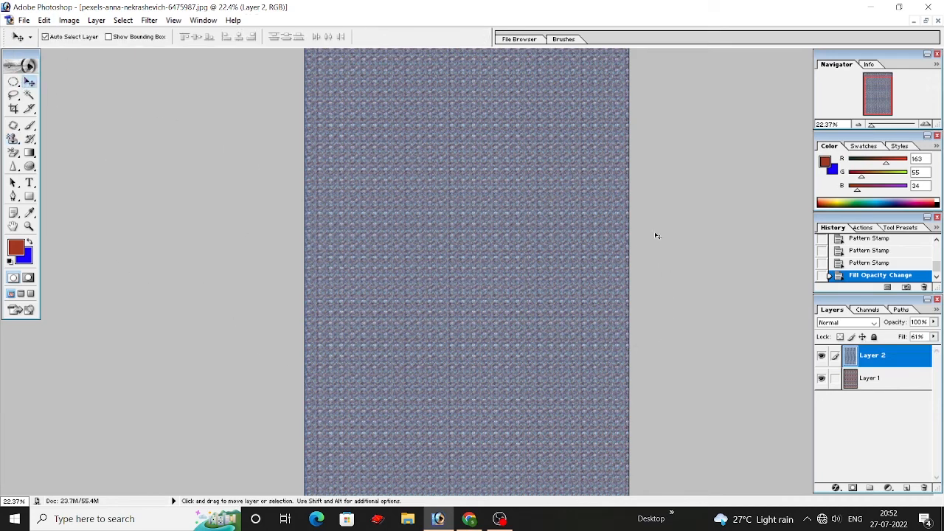
pyautogui.moveTo(373, 155); pyautogui.dragTo(413, 198)
pyautogui.click(922, 488)
pyautogui.click(432, 201)
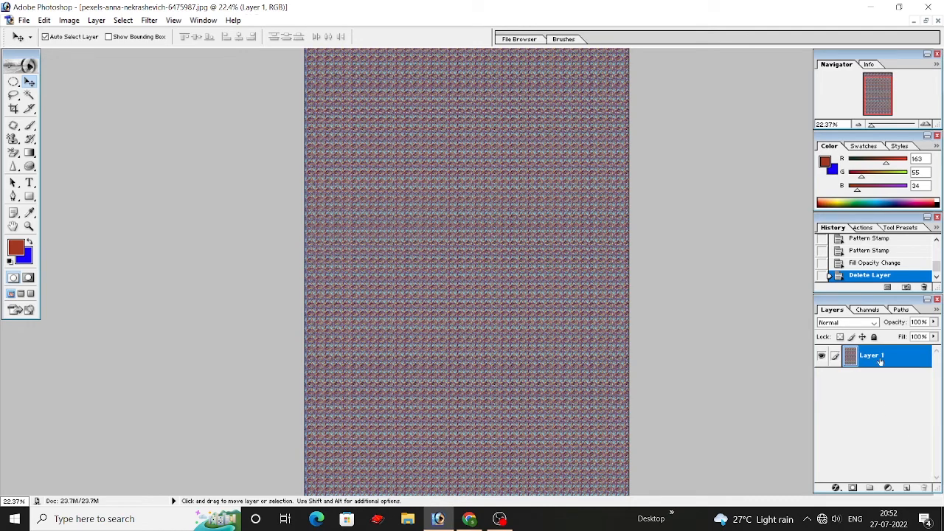
pyautogui.click(938, 21)
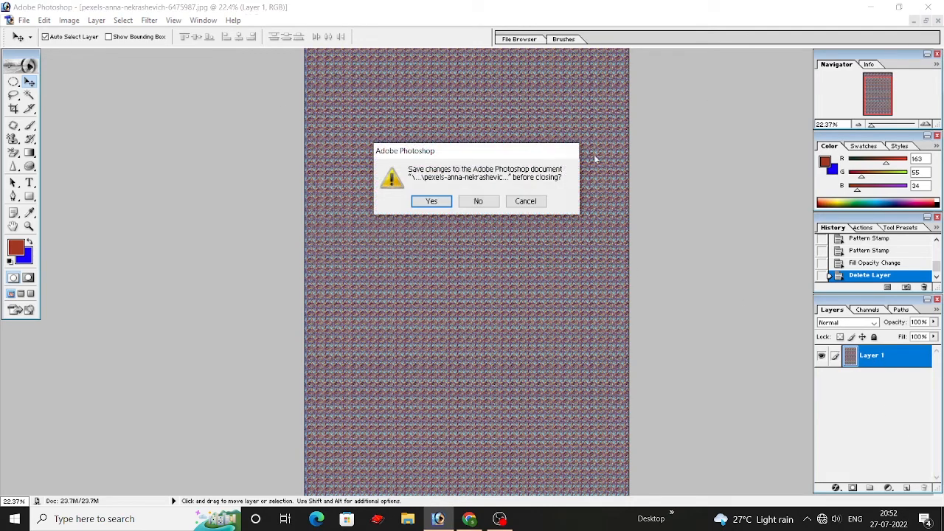
pyautogui.click(478, 201)
# Step: Start a new document with a width of 1280 pixels and a height of 720 pixels
pyautogui.click(10, 19)
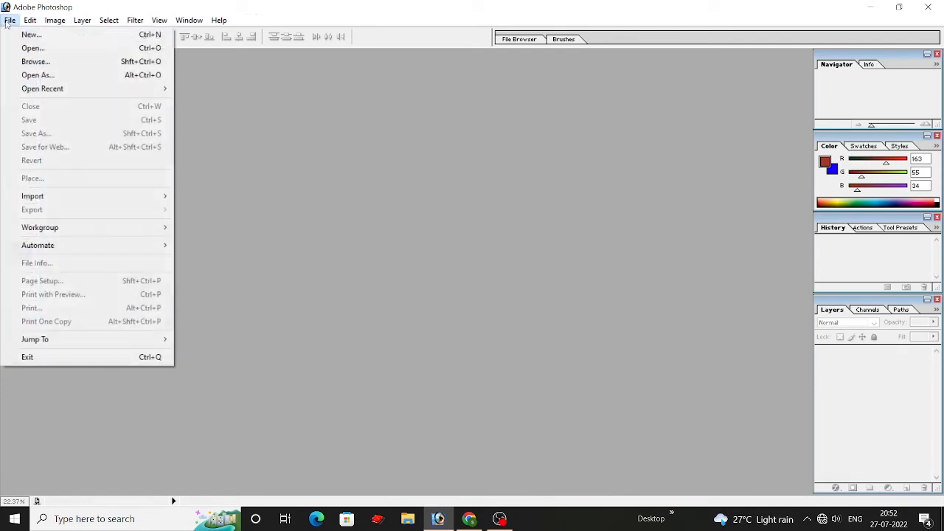
pyautogui.click(30, 34)
pyautogui.click(418, 209)
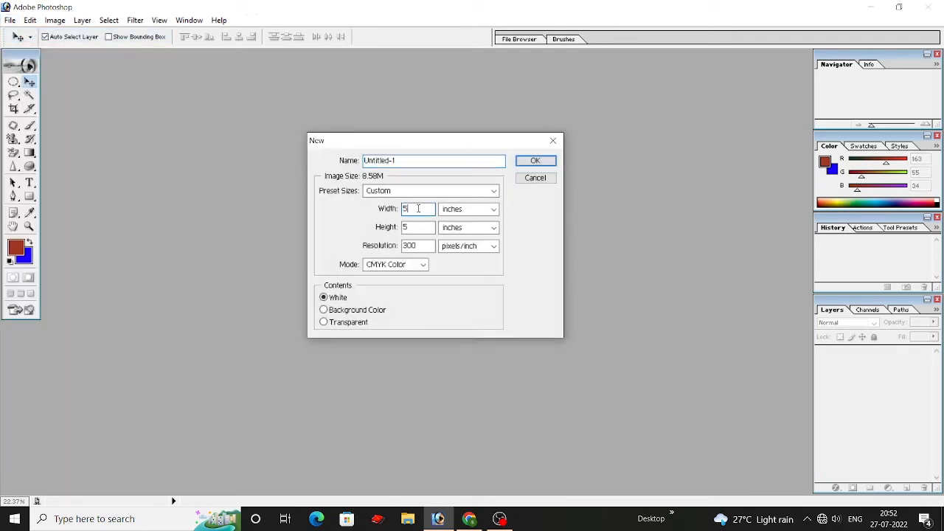
pyautogui.click(470, 209)
pyautogui.click(476, 214)
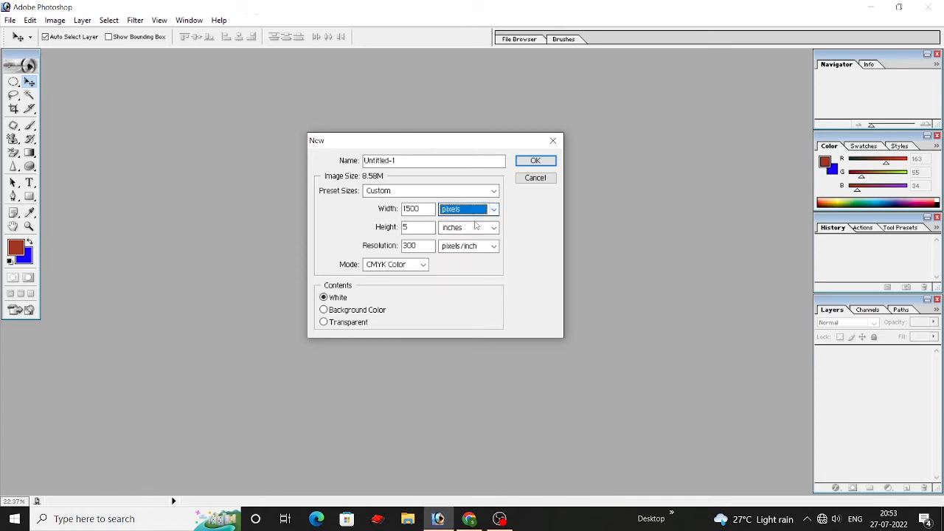
pyautogui.click(472, 227)
pyautogui.click(461, 238)
pyautogui.click(427, 210)
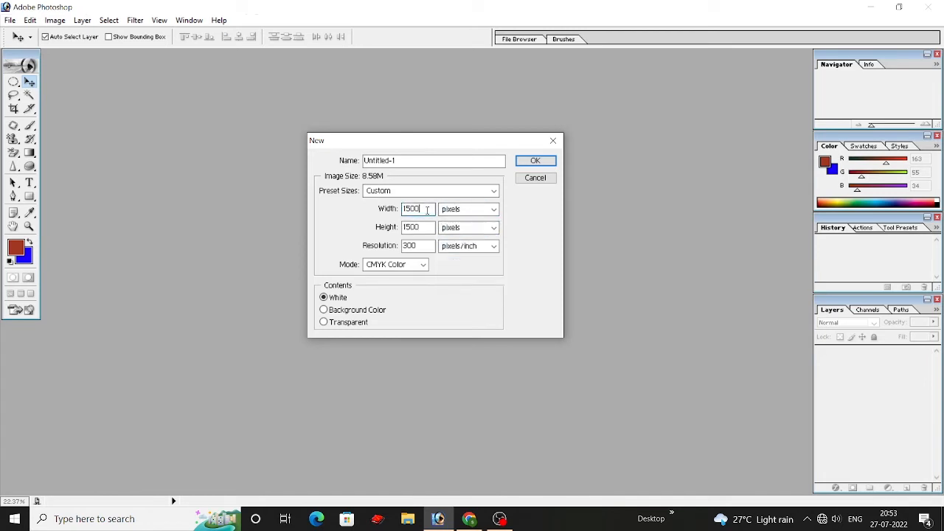
pyautogui.write('128')
pyautogui.write('720')
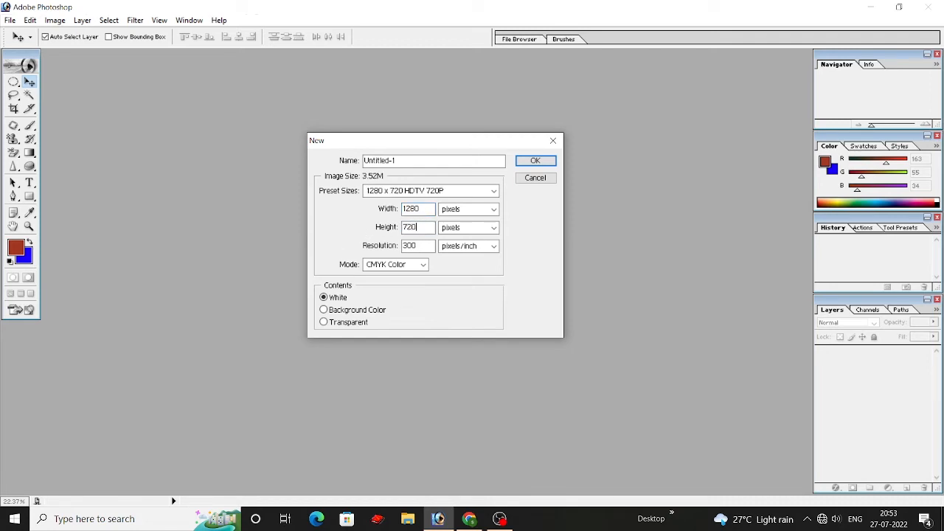
# Step: Set the resolution to 72 pixels/inch and the mode to RGB Color, create the document and reposition its window
pyautogui.press('Tab')
pyautogui.write('72')
pyautogui.click(408, 263)
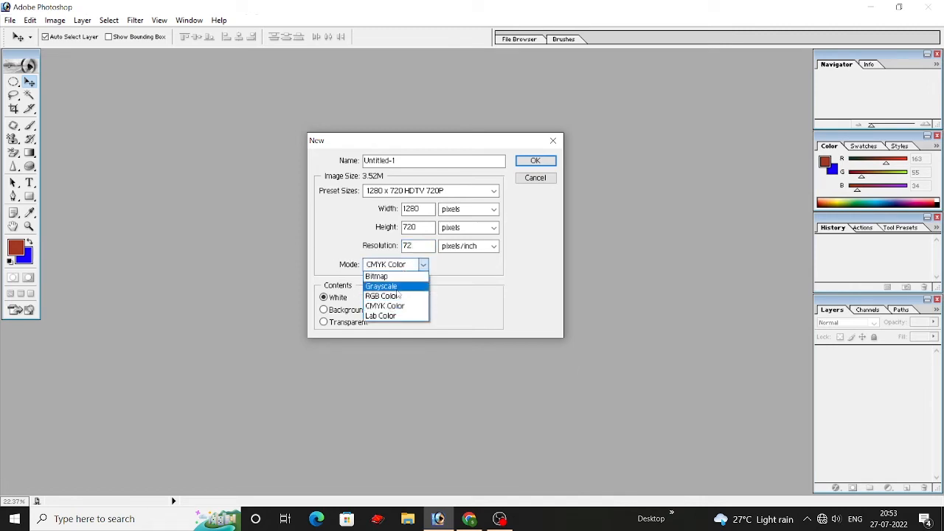
pyautogui.click(399, 297)
pyautogui.moveTo(436, 146); pyautogui.dragTo(362, 146)
pyautogui.click(446, 164)
pyautogui.moveTo(288, 66); pyautogui.dragTo(391, 98)
# Step: Convert the locked Background into a regular layer named Layer 0 and add a new empty layer above it
pyautogui.moveTo(171, 111); pyautogui.dragTo(185, 110)
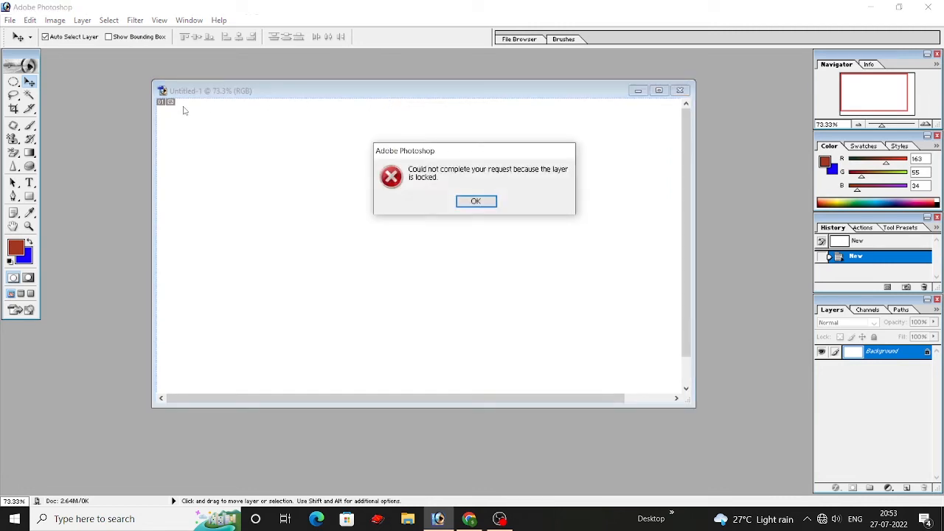
pyautogui.click(476, 200)
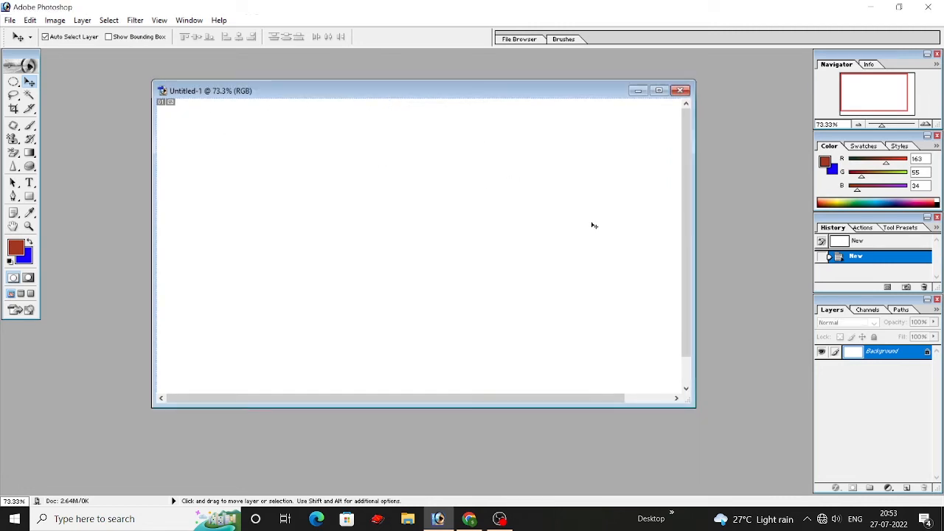
pyautogui.doubleClick(927, 354)
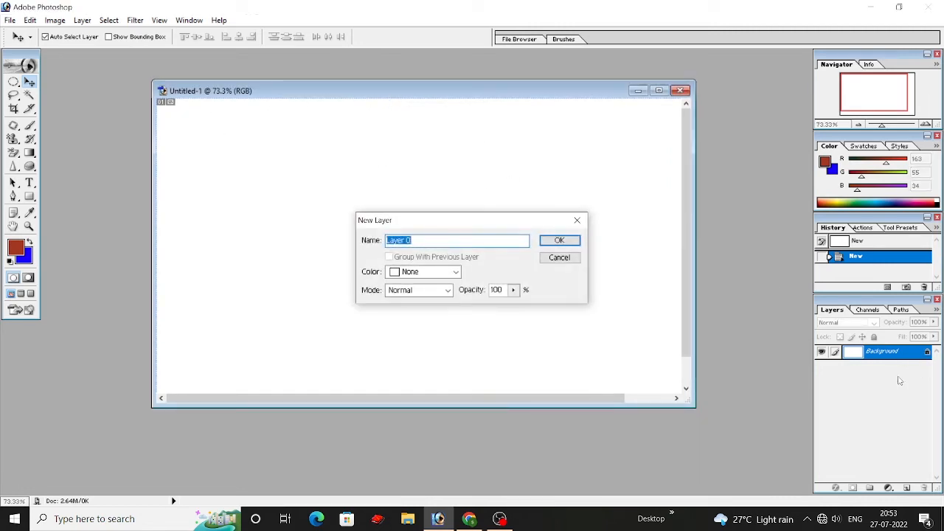
pyautogui.click(559, 240)
pyautogui.click(907, 488)
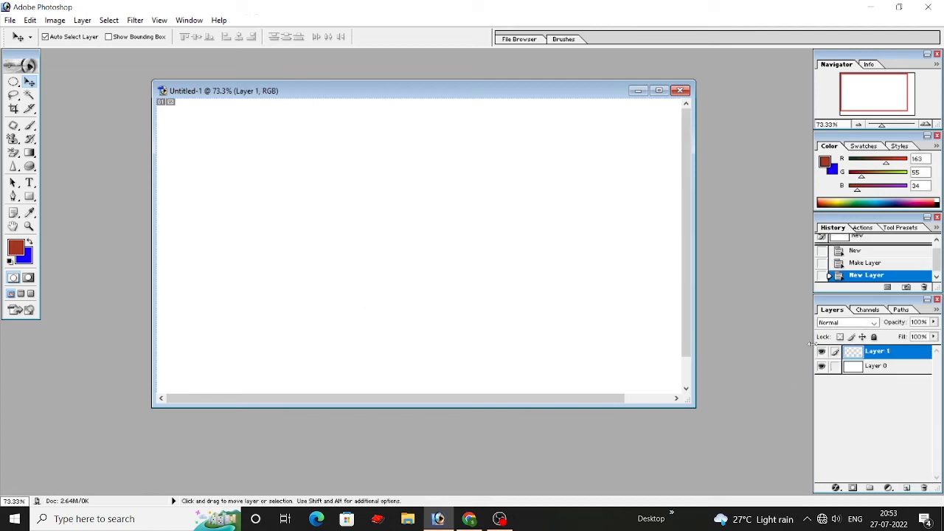
# Step: Enlarge the soft brush to 400 px and paint a brownish-red band across the upper part of Layer 1
pyautogui.click(30, 126)
pyautogui.click(86, 125)
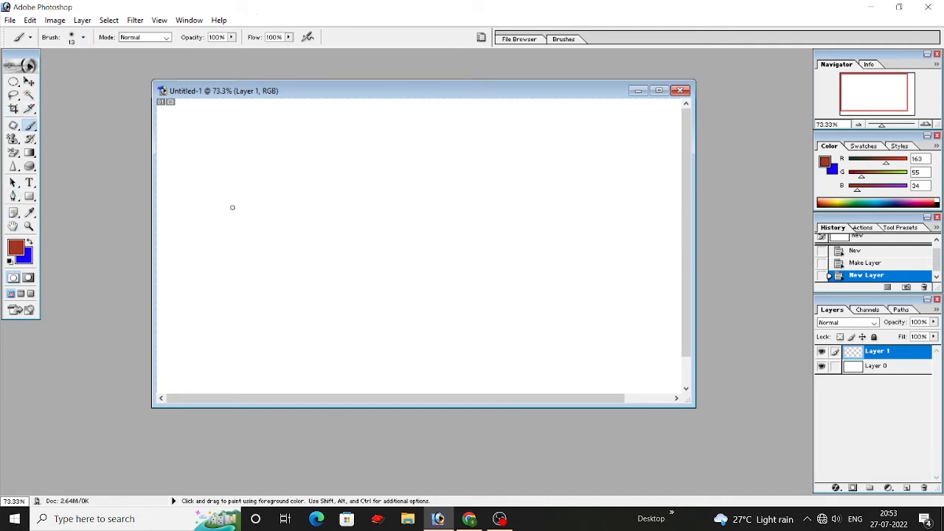
pyautogui.press(']')
pyautogui.press(']')
pyautogui.press(']')
pyautogui.press(']')
pyautogui.press(']')
pyautogui.press(']')
pyautogui.press(']')
pyautogui.press(']')
pyautogui.press(']')
pyautogui.press(']')
pyautogui.press(']')
pyautogui.press(']')
pyautogui.press(']')
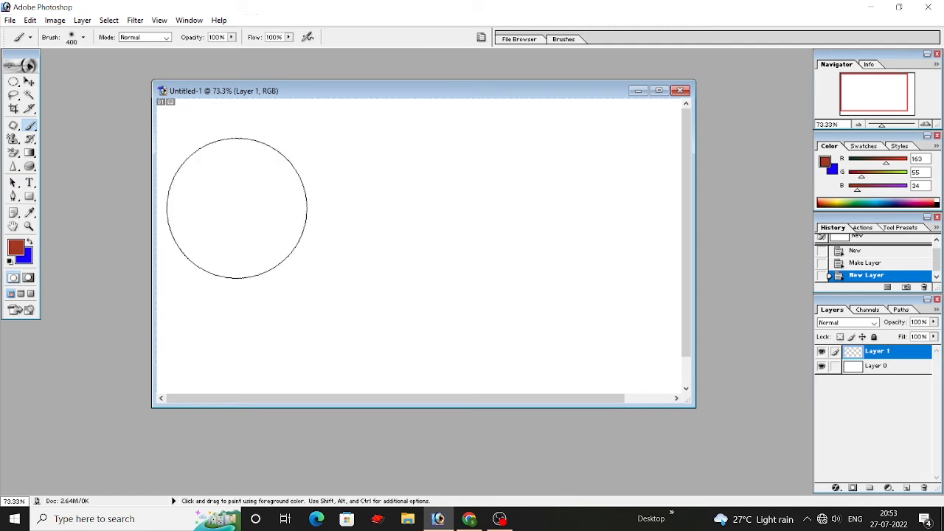
pyautogui.click(163, 162)
pyautogui.moveTo(163, 163)
pyautogui.mouseDown()
pyautogui.moveTo(664, 148)
pyautogui.moveTo(276, 107)
pyautogui.moveTo(185, 111)
pyautogui.mouseUp()
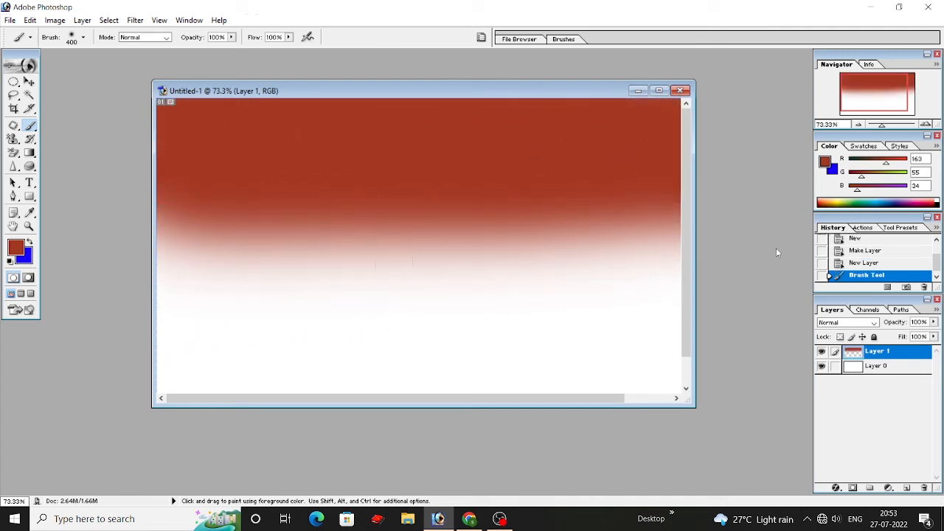
# Step: Paint the lower part of the canvas in the same brownish red and undo that stroke
pyautogui.moveTo(228, 257)
pyautogui.mouseDown()
pyautogui.moveTo(546, 267)
pyautogui.moveTo(663, 309)
pyautogui.moveTo(177, 347)
pyautogui.moveTo(211, 306)
pyautogui.moveTo(657, 362)
pyautogui.mouseUp()
pyautogui.scroll(-3, 401, 314)
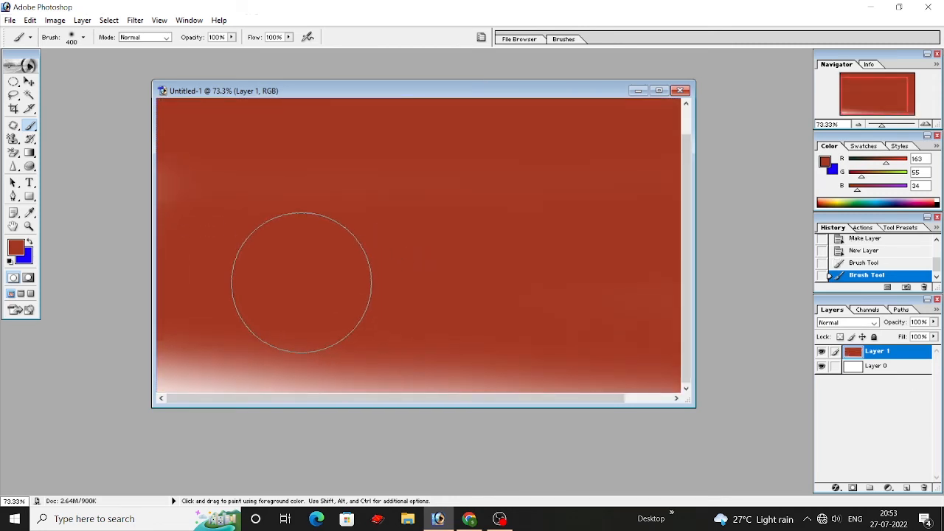
pyautogui.scroll(3, 324, 283)
pyautogui.hotkey('ctrl', 'z')
pyautogui.hotkey('ctrl', 'z')
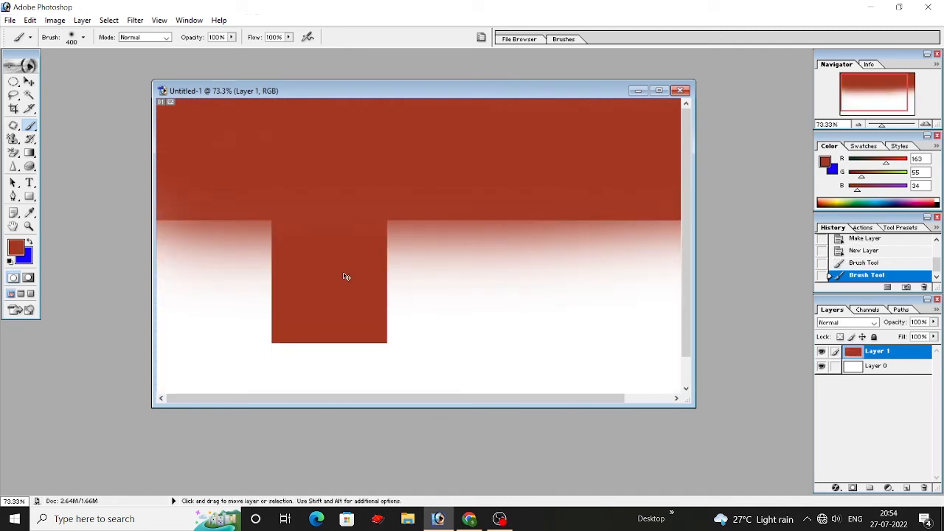
pyautogui.hotkey('ctrl', 'z')
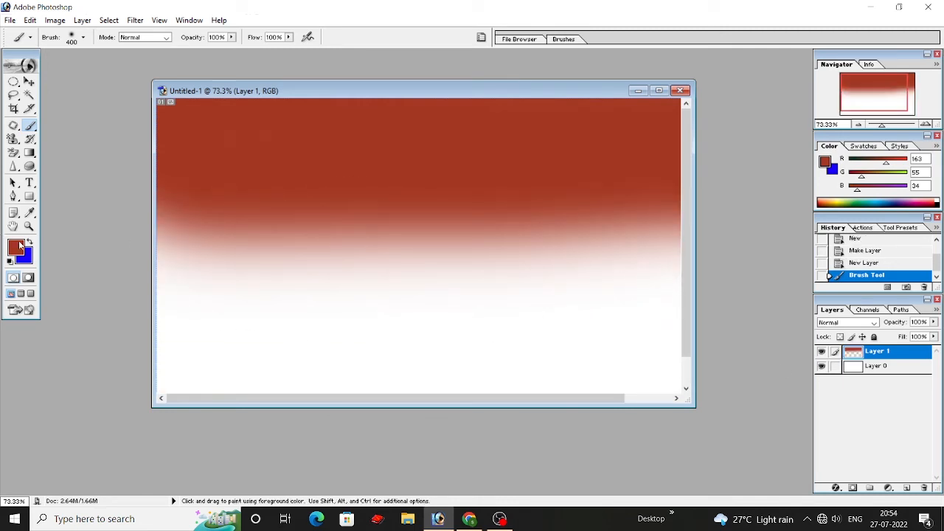
# Step: Swap the foreground and background colours back and forth, and reset them to default black and white
pyautogui.click(28, 242)
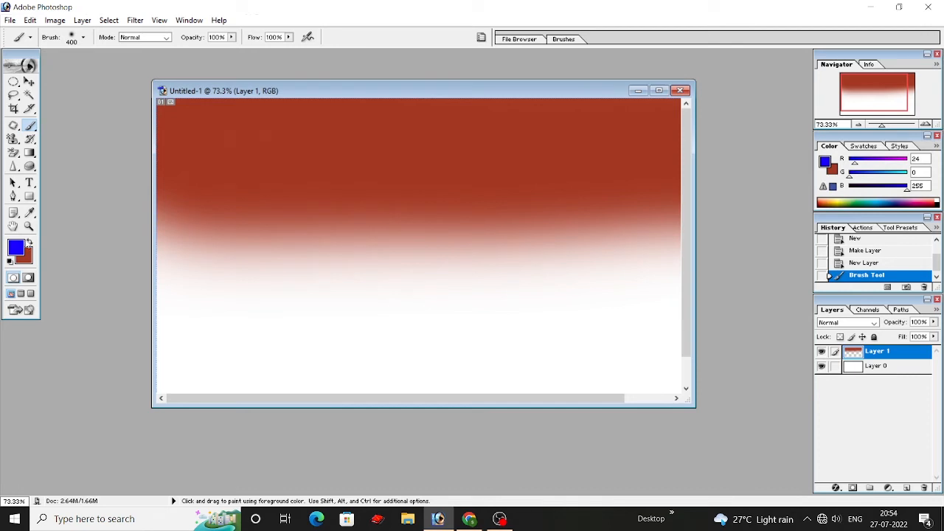
pyautogui.click(29, 241)
pyautogui.click(29, 242)
pyautogui.click(29, 242)
pyautogui.click(28, 242)
pyautogui.click(29, 241)
pyautogui.click(29, 242)
pyautogui.click(29, 242)
pyautogui.click(29, 242)
pyautogui.click(29, 242)
pyautogui.click(28, 242)
pyautogui.click(29, 242)
pyautogui.click(29, 242)
pyautogui.click(10, 260)
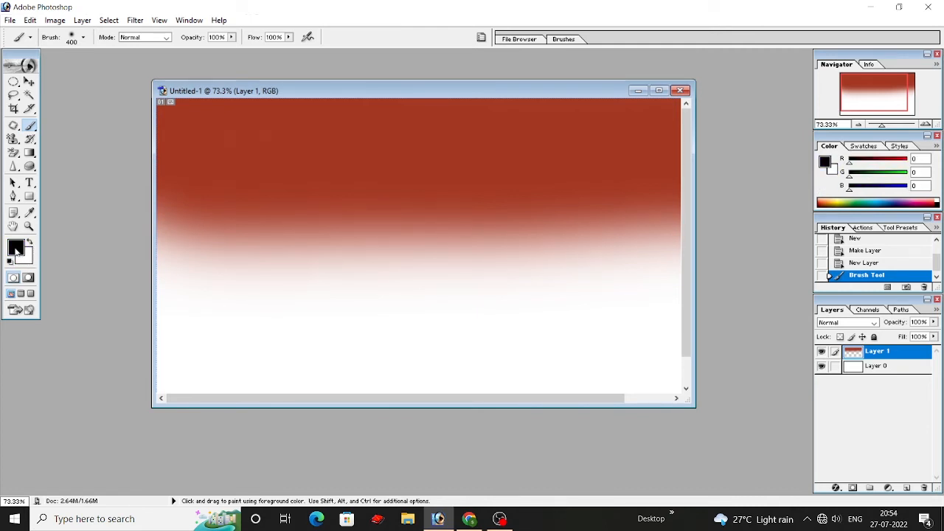
# Step: Set the foreground colour to orange FBA02A (R 251, G 160, B 42)
pyautogui.click(16, 251)
pyautogui.moveTo(406, 221); pyautogui.dragTo(476, 223)
pyautogui.moveTo(494, 295); pyautogui.dragTo(493, 301)
pyautogui.moveTo(446, 181); pyautogui.dragTo(452, 161)
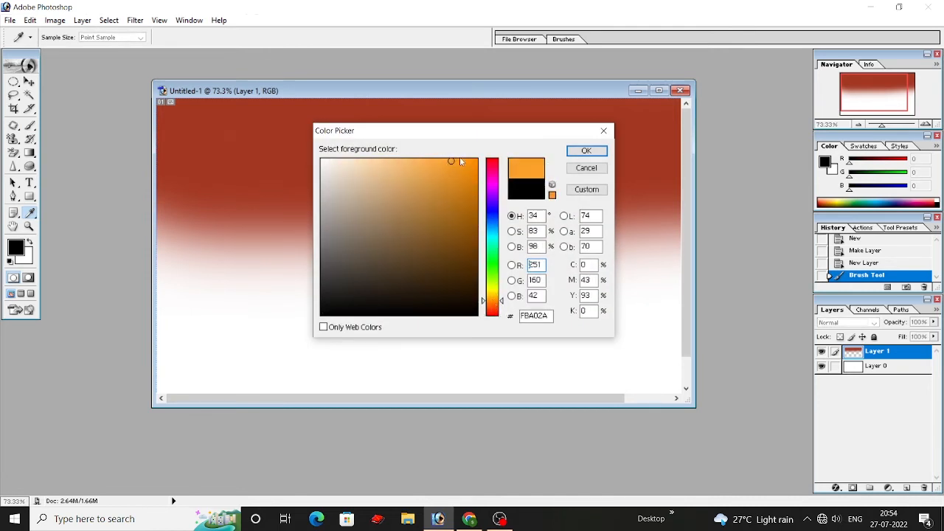
pyautogui.click(587, 151)
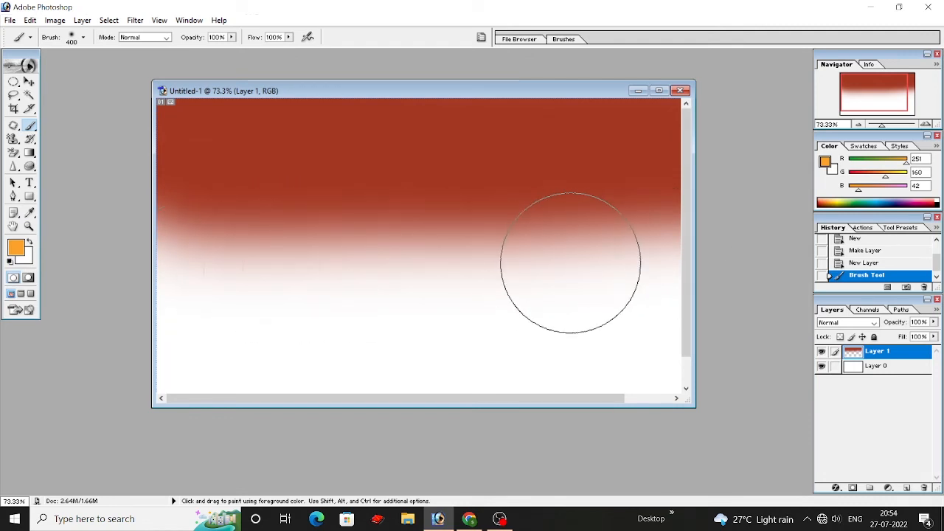
# Step: Paint a full-width orange band across the middle of Layer 1, below the brownish-red area
pyautogui.click(543, 259)
pyautogui.moveTo(545, 262); pyautogui.dragTo(159, 265)
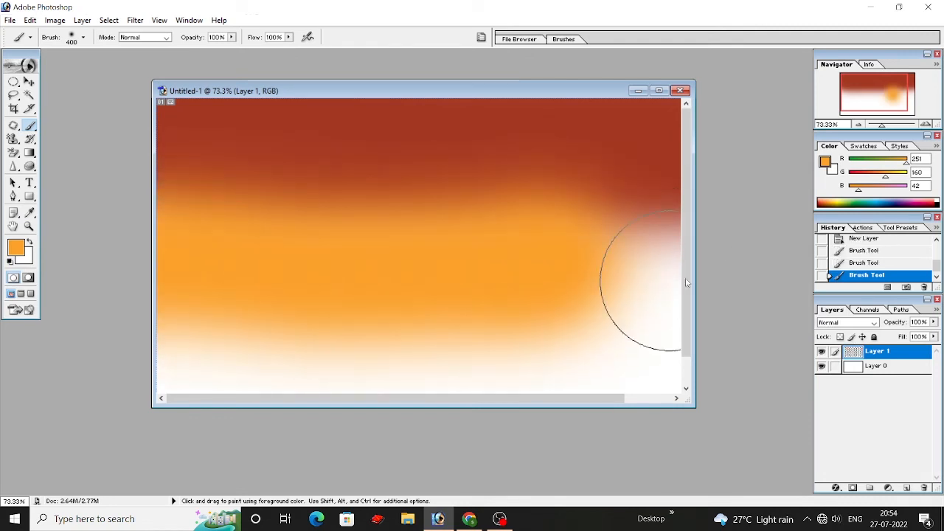
pyautogui.click(593, 266)
pyautogui.scroll(-2, 169, 214)
pyautogui.scroll(1, 237, 239)
pyautogui.scroll(-1, 239, 242)
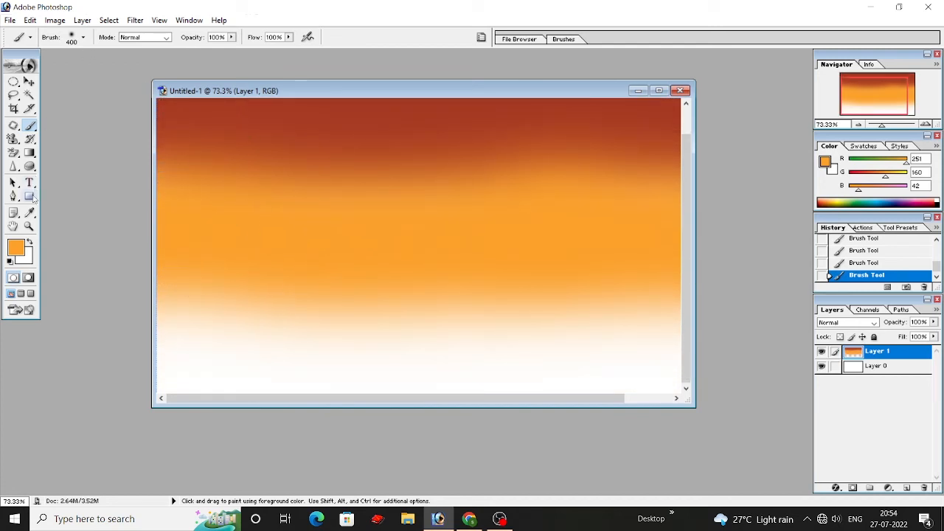
# Step: Choose the textured 39 px spatter brush preset for the Brush tool
pyautogui.moveTo(30, 126); pyautogui.dragTo(83, 127)
pyautogui.click(83, 39)
pyautogui.scroll(-6, 104, 154)
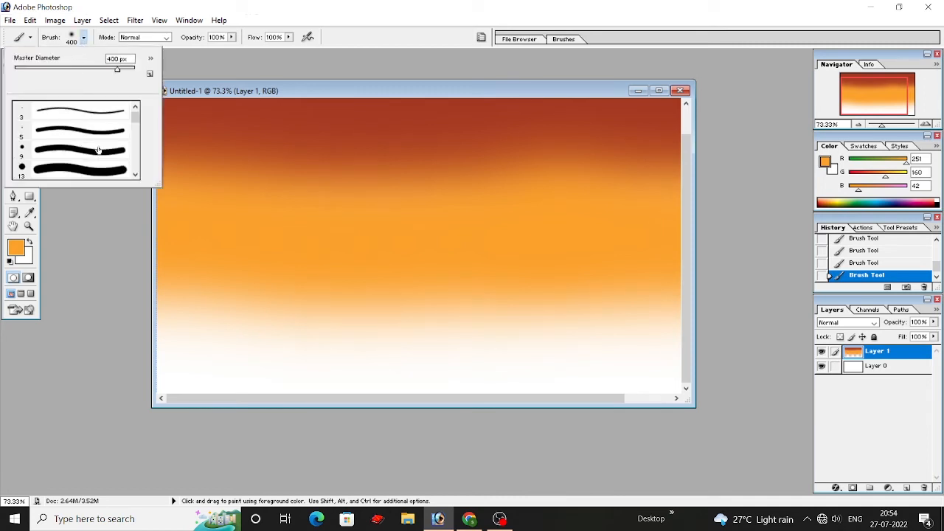
pyautogui.scroll(-8, 104, 153)
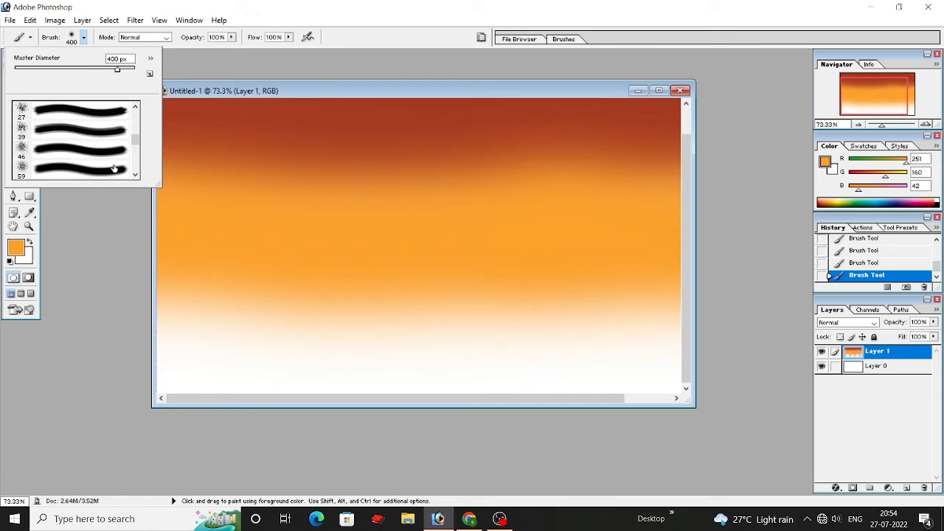
pyautogui.click(103, 167)
pyautogui.click(153, 238)
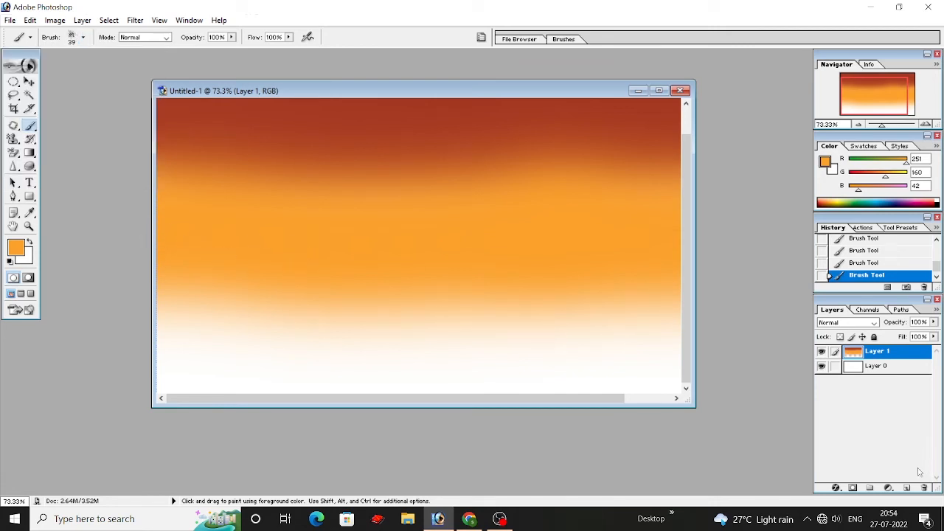
# Step: Add a new layer above Layer 1, hide Layer 1, and paint a wavy 39 px orange stroke across the middle of the canvas
pyautogui.click(907, 488)
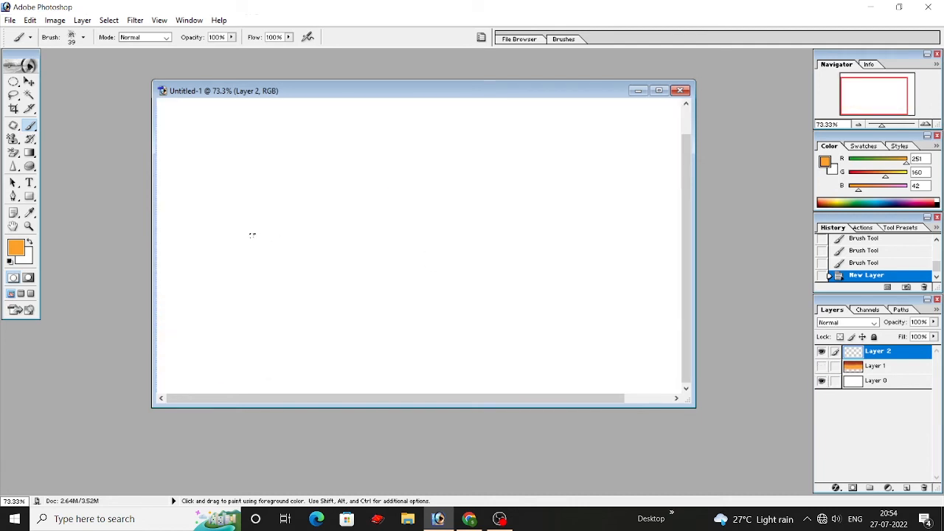
pyautogui.moveTo(163, 208)
pyautogui.mouseDown()
pyautogui.moveTo(185, 231)
pyautogui.moveTo(256, 231)
pyautogui.moveTo(384, 210)
pyautogui.moveTo(489, 255)
pyautogui.moveTo(567, 219)
pyautogui.moveTo(681, 237)
pyautogui.mouseUp()
# Step: Choose the 60 px bristle brush preset and paint a wavy stroke across the upper canvas plus a curved stroke crossing it downward
pyautogui.click(84, 37)
pyautogui.scroll(-5, 86, 150)
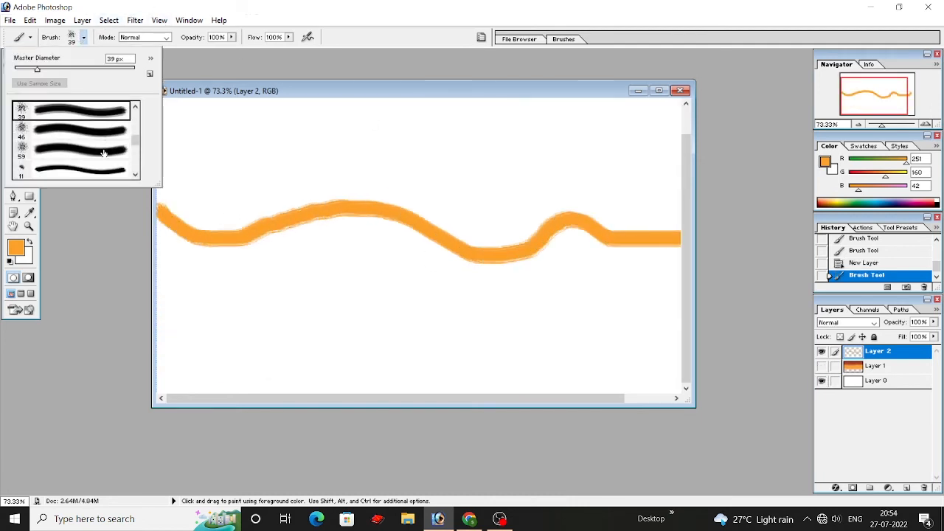
pyautogui.click(49, 144)
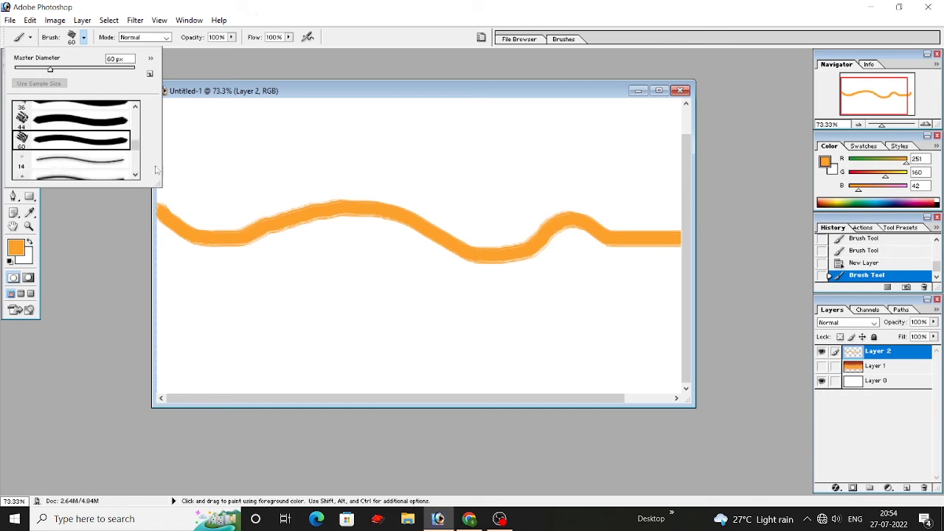
pyautogui.moveTo(183, 168)
pyautogui.mouseDown()
pyautogui.moveTo(432, 133)
pyautogui.moveTo(680, 193)
pyautogui.mouseUp()
pyautogui.moveTo(365, 136)
pyautogui.mouseDown()
pyautogui.moveTo(285, 306)
pyautogui.moveTo(240, 306)
pyautogui.mouseUp()
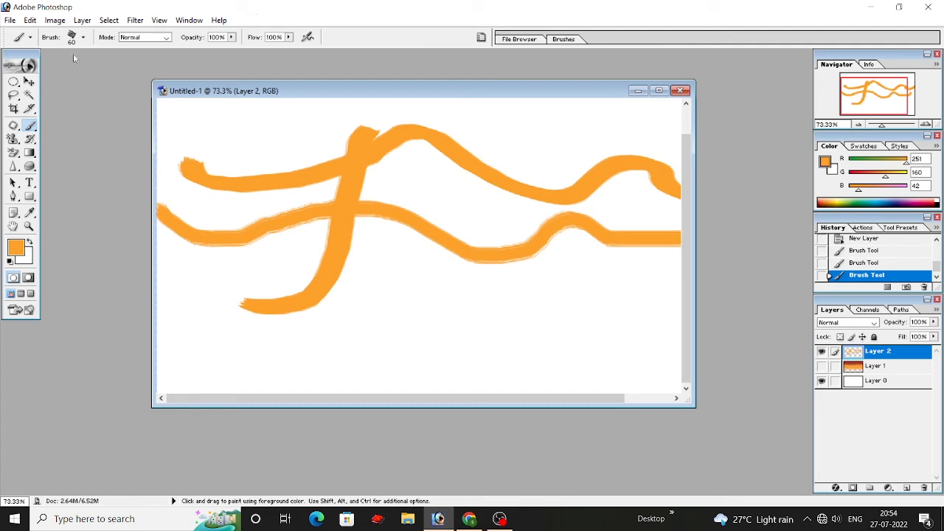
# Step: Choose the 112 px grass brush preset and paint a strip of grass along the bottom of the canvas
pyautogui.click(83, 37)
pyautogui.scroll(-10, 89, 140)
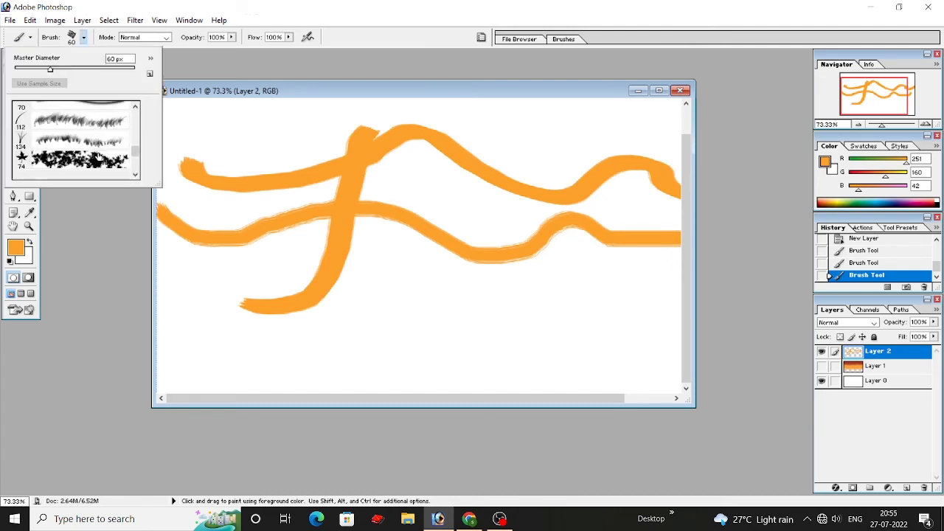
pyautogui.click(85, 116)
pyautogui.moveTo(181, 360)
pyautogui.mouseDown()
pyautogui.moveTo(619, 346)
pyautogui.moveTo(236, 376)
pyautogui.moveTo(667, 354)
pyautogui.mouseUp()
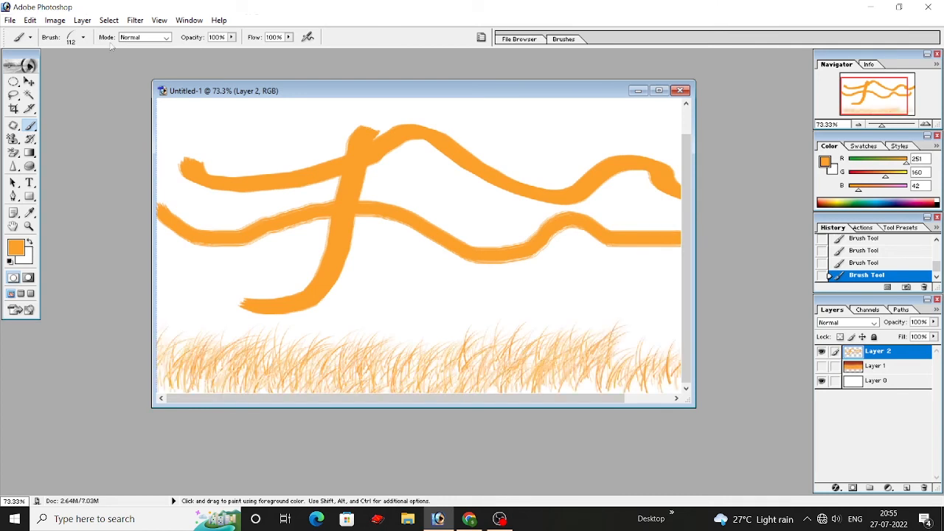
# Step: Choose the 134 px grass brush preset and paint multicoloured blades over the grass along the bottom of the canvas
pyautogui.click(83, 38)
pyautogui.click(63, 133)
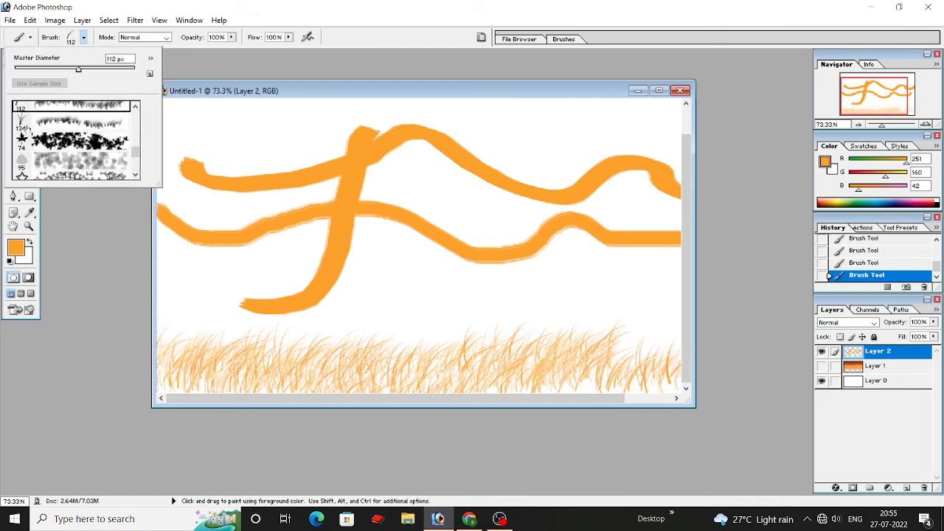
pyautogui.moveTo(167, 348)
pyautogui.mouseDown()
pyautogui.moveTo(612, 361)
pyautogui.moveTo(539, 365)
pyautogui.mouseUp()
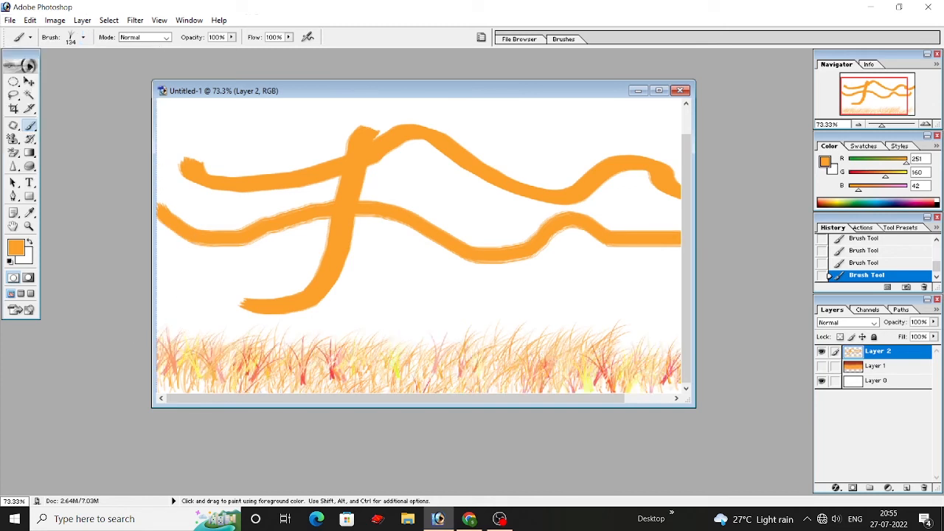
# Step: Choose the 29 px star brush preset and paint a scattered row of stars just above the grass
pyautogui.click(84, 37)
pyautogui.scroll(-1, 97, 150)
pyautogui.click(81, 137)
pyautogui.moveTo(186, 264)
pyautogui.mouseDown()
pyautogui.moveTo(198, 284)
pyautogui.moveTo(309, 297)
pyautogui.moveTo(585, 315)
pyautogui.moveTo(678, 310)
pyautogui.mouseUp()
# Step: Choose the soft 75 px brush preset and paint a blurred stroke from the upper left down to the row of stars
pyautogui.click(84, 38)
pyautogui.scroll(-5, 83, 147)
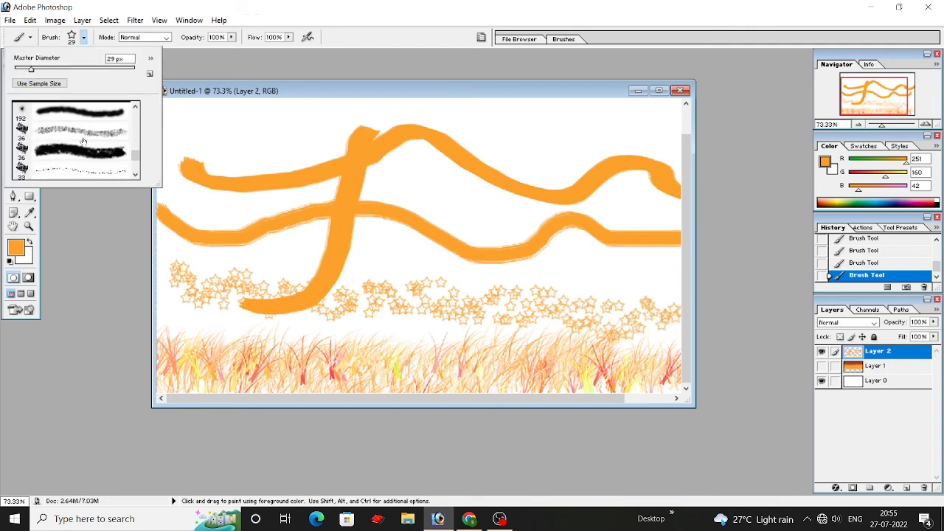
pyautogui.scroll(-2, 83, 151)
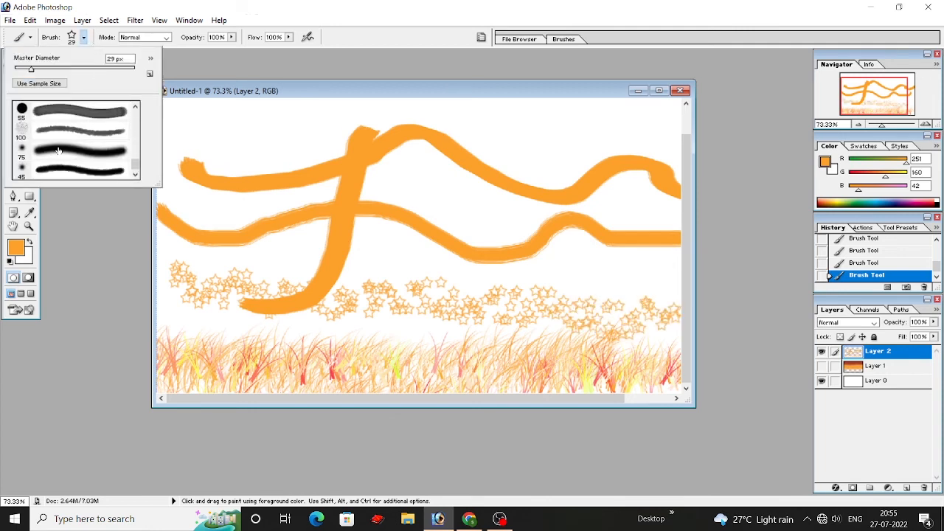
pyautogui.click(75, 156)
pyautogui.moveTo(214, 141)
pyautogui.mouseDown()
pyautogui.moveTo(247, 177)
pyautogui.moveTo(298, 292)
pyautogui.moveTo(324, 321)
pyautogui.mouseUp()
pyautogui.scroll(1, 384, 154)
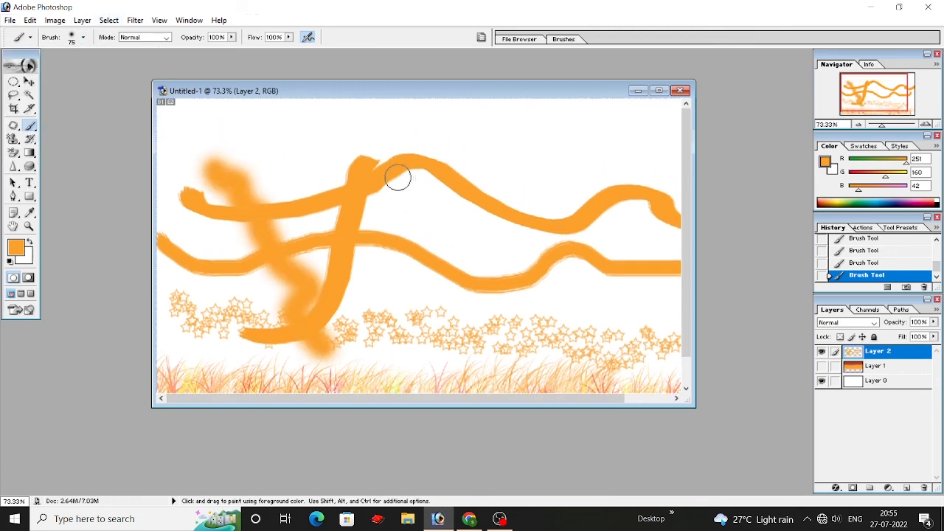
pyautogui.moveTo(13, 139); pyautogui.dragTo(73, 149)
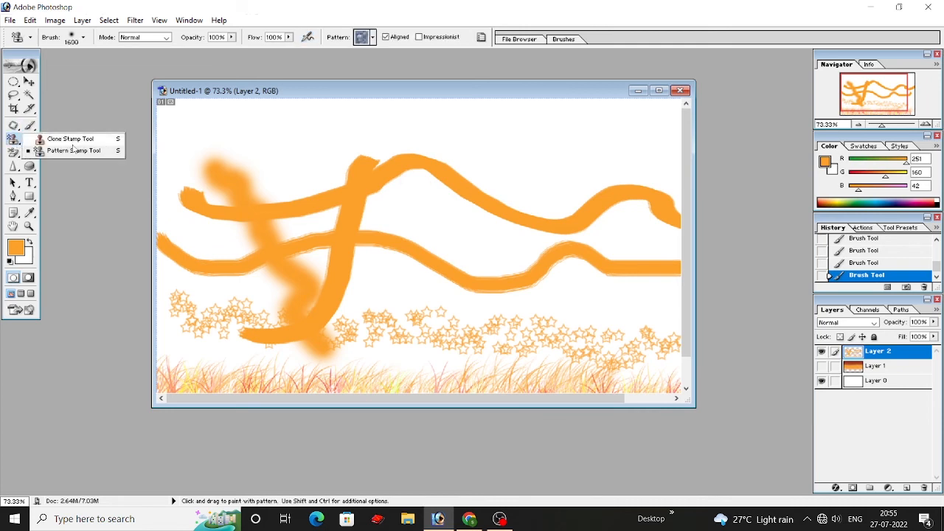
pyautogui.click(13, 125)
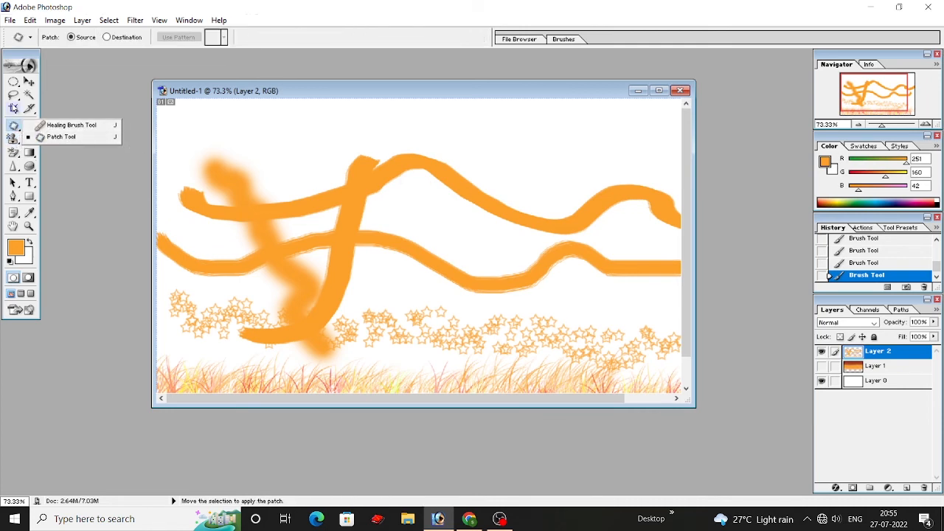
pyautogui.scroll(-1, 281, 220)
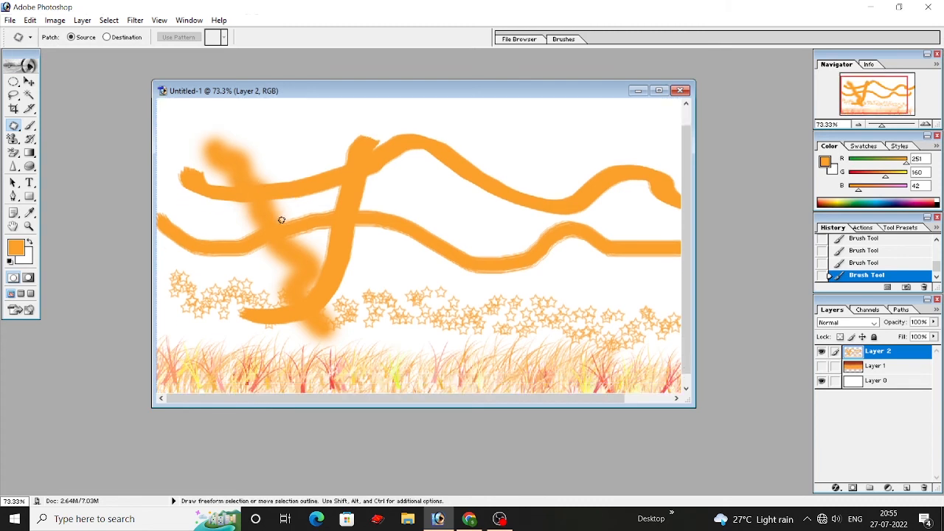
pyautogui.scroll(1, 425, 274)
# Step: Use the Pencil tool at 1 px to draw thin freehand curves and loops over the upper middle of the canvas
pyautogui.moveTo(29, 125); pyautogui.dragTo(63, 127)
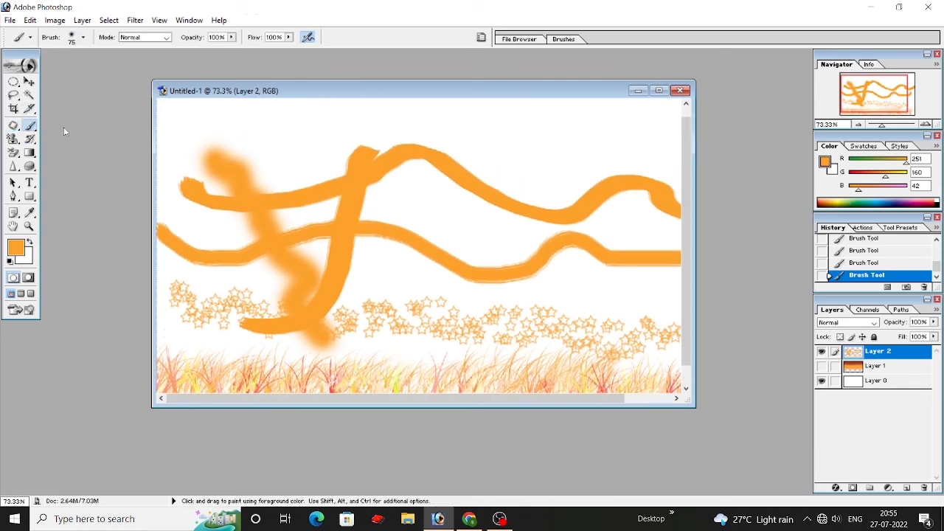
pyautogui.moveTo(29, 127); pyautogui.dragTo(66, 137)
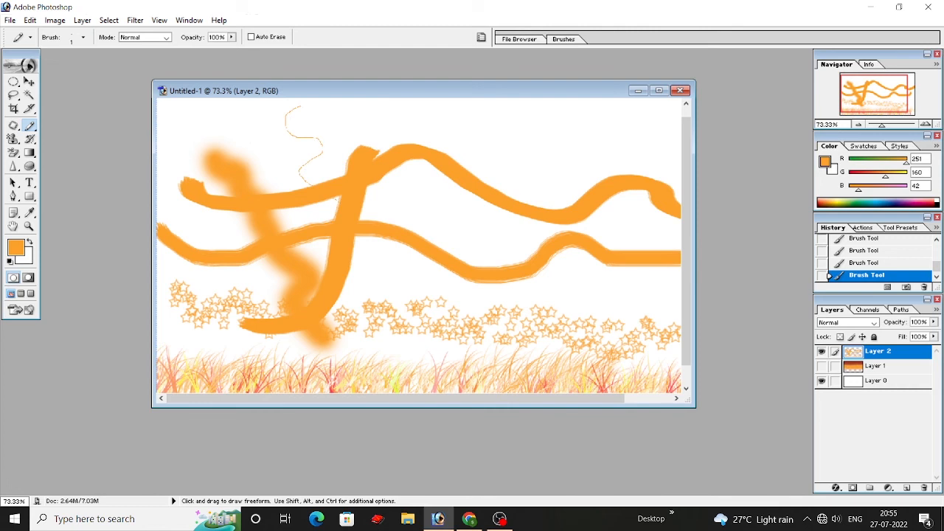
pyautogui.moveTo(440, 216); pyautogui.dragTo(441, 216)
pyautogui.moveTo(442, 133); pyautogui.dragTo(563, 205)
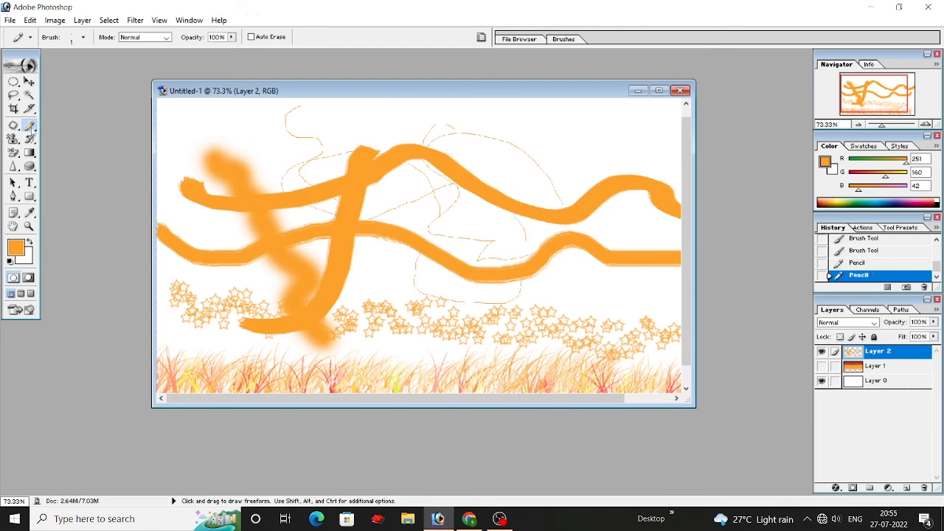
pyautogui.moveTo(390, 174); pyautogui.dragTo(390, 188)
# Step: Enlarge the pencil to 40 px and draw thick overlapping loops in the upper right of the canvas
pyautogui.press(']')
pyautogui.press(']')
pyautogui.press(']')
pyautogui.press(']')
pyautogui.press(']')
pyautogui.press(']')
pyautogui.press(']')
pyautogui.press(']')
pyautogui.press(']')
pyautogui.moveTo(583, 131)
pyautogui.mouseDown()
pyautogui.moveTo(561, 137)
pyautogui.moveTo(601, 206)
pyautogui.moveTo(636, 182)
pyautogui.mouseUp()
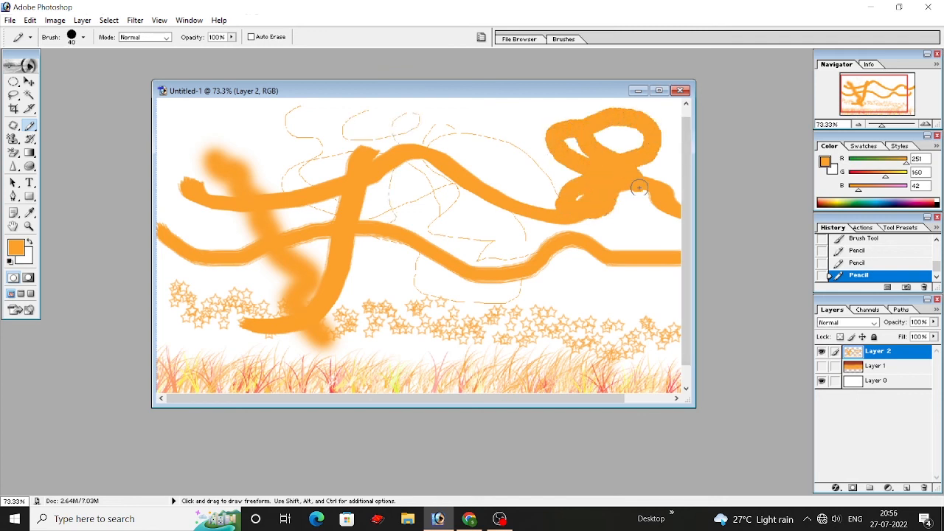
# Step: Reduce the pencil to 9 px and draw a small looping scribble beside the thick loops
pyautogui.press('[')
pyautogui.press('[')
pyautogui.press('[')
pyautogui.press('[')
pyautogui.moveTo(495, 146)
pyautogui.mouseDown()
pyautogui.moveTo(516, 174)
pyautogui.moveTo(489, 140)
pyautogui.moveTo(532, 169)
pyautogui.mouseUp()
# Step: Choose the speckled 36 px preset for the Pencil tool and draw scattered specks in the upper left of the canvas
pyautogui.click(84, 37)
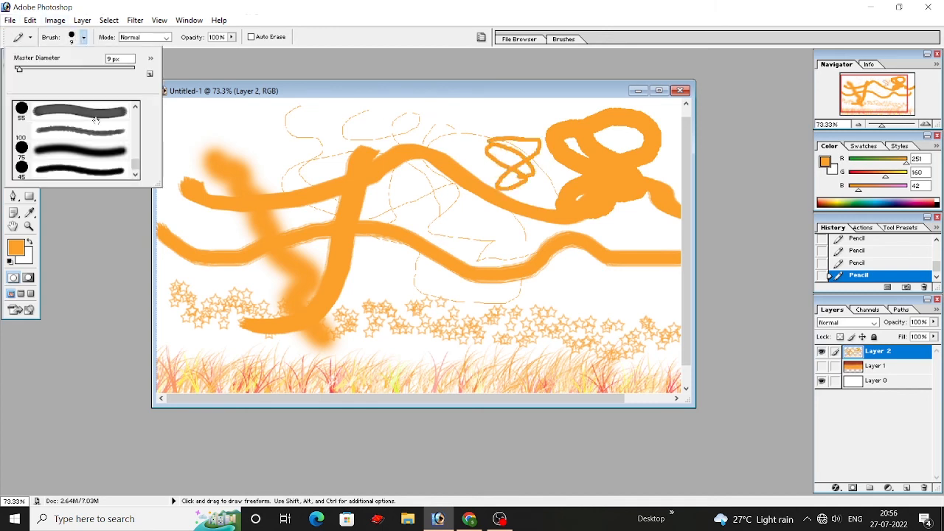
pyautogui.click(78, 155)
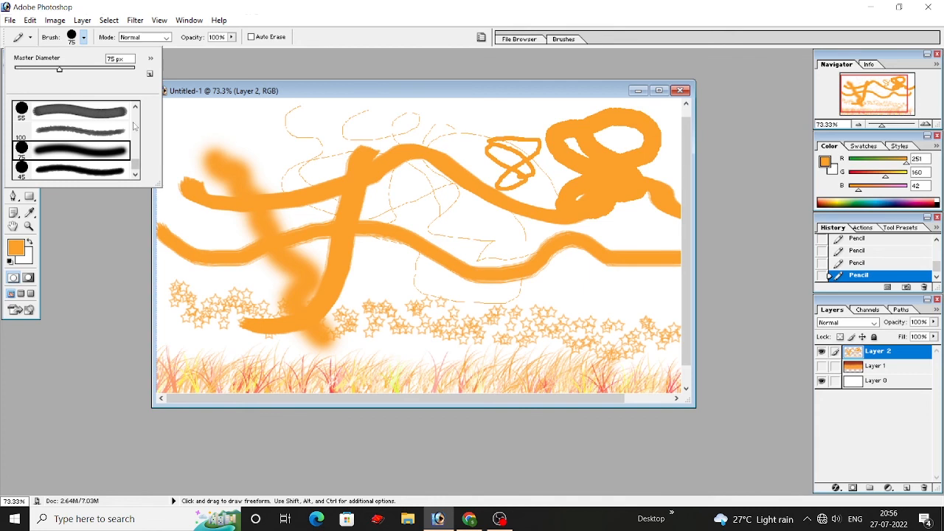
pyautogui.scroll(-6, 135, 163)
pyautogui.click(74, 132)
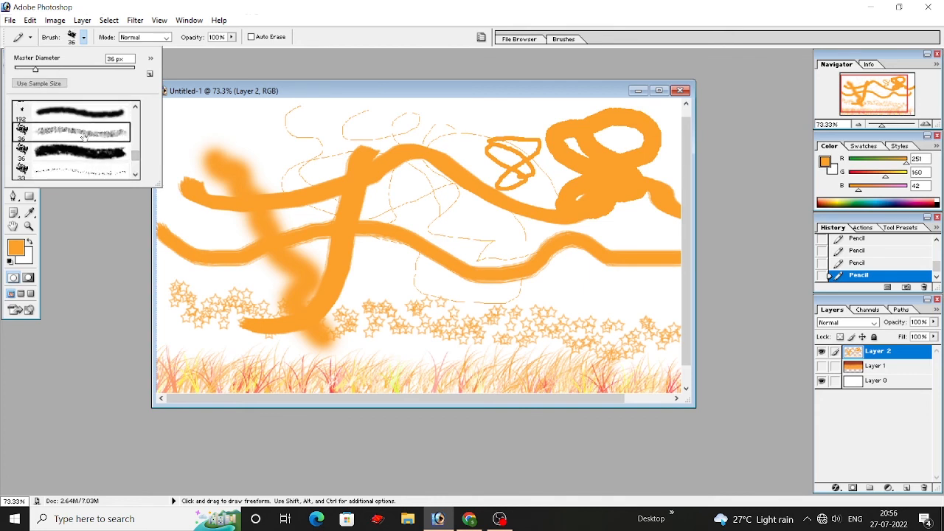
pyautogui.click(310, 109)
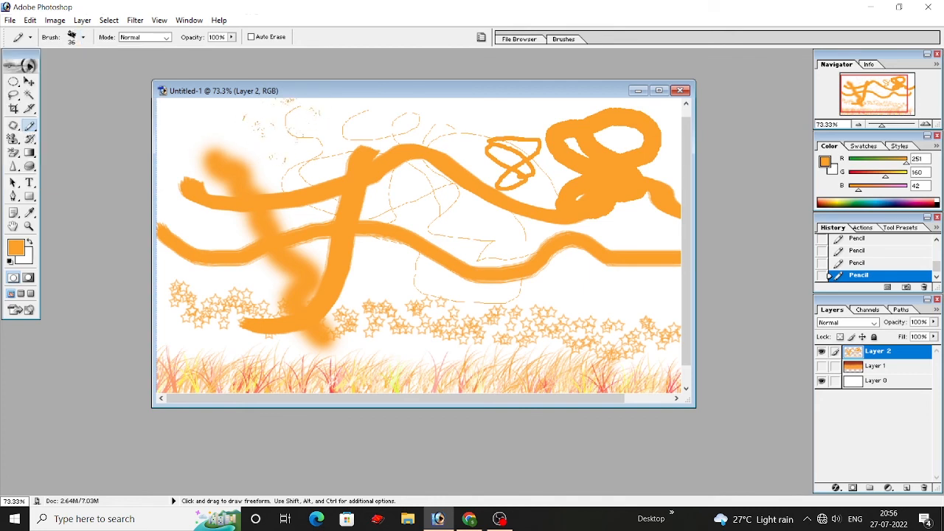
# Step: Choose the 112 px grass preset for the Pencil tool and draw a strip of grass along the top of the canvas
pyautogui.click(83, 37)
pyautogui.scroll(-5, 74, 140)
pyautogui.click(87, 124)
pyautogui.moveTo(365, 103)
pyautogui.mouseDown()
pyautogui.moveTo(424, 113)
pyautogui.moveTo(541, 110)
pyautogui.moveTo(247, 122)
pyautogui.mouseUp()
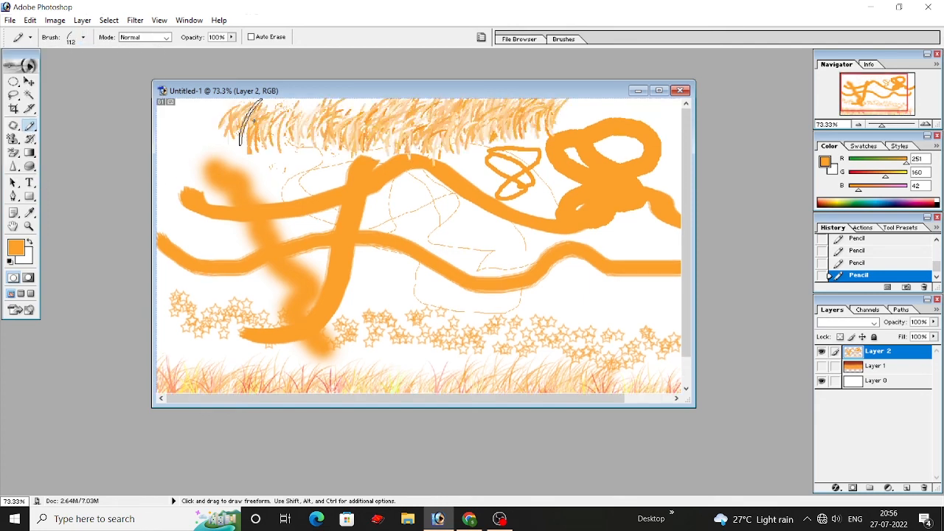
# Step: Draw more pencil grass just above the bottom grass strip, reducing the pencil size to 60 px
pyautogui.moveTo(369, 341)
pyautogui.mouseDown()
pyautogui.moveTo(432, 337)
pyautogui.moveTo(511, 359)
pyautogui.moveTo(400, 340)
pyautogui.moveTo(367, 348)
pyautogui.mouseUp()
pyautogui.press('[')
pyautogui.press('[')
pyautogui.press('[')
pyautogui.press('[')
pyautogui.press('[')
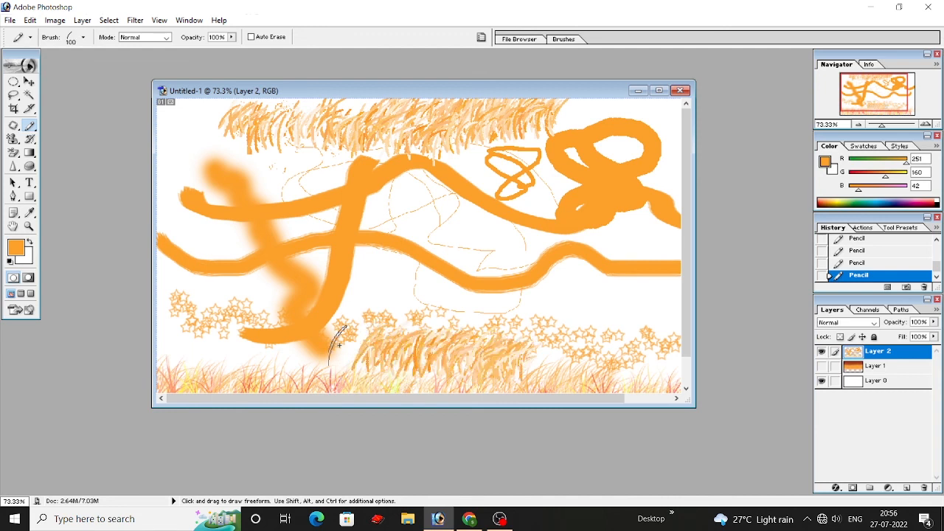
pyautogui.moveTo(256, 353)
pyautogui.mouseDown()
pyautogui.moveTo(368, 366)
pyautogui.moveTo(193, 336)
pyautogui.mouseUp()
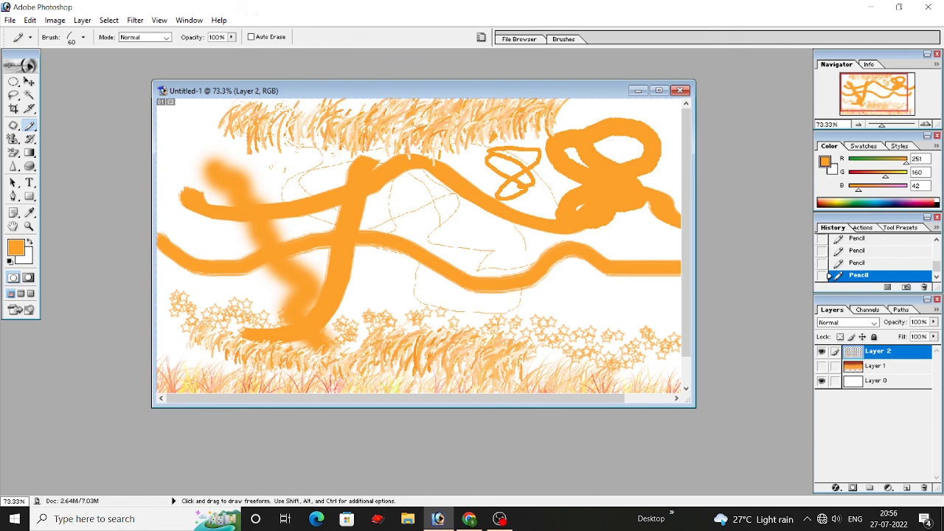
pyautogui.scroll(-3, 574, 253)
pyautogui.scroll(3, 585, 264)
# Step: Switch back to the Brush tool and view its list of blending modes, keeping Normal
pyautogui.click(29, 125)
pyautogui.click(71, 125)
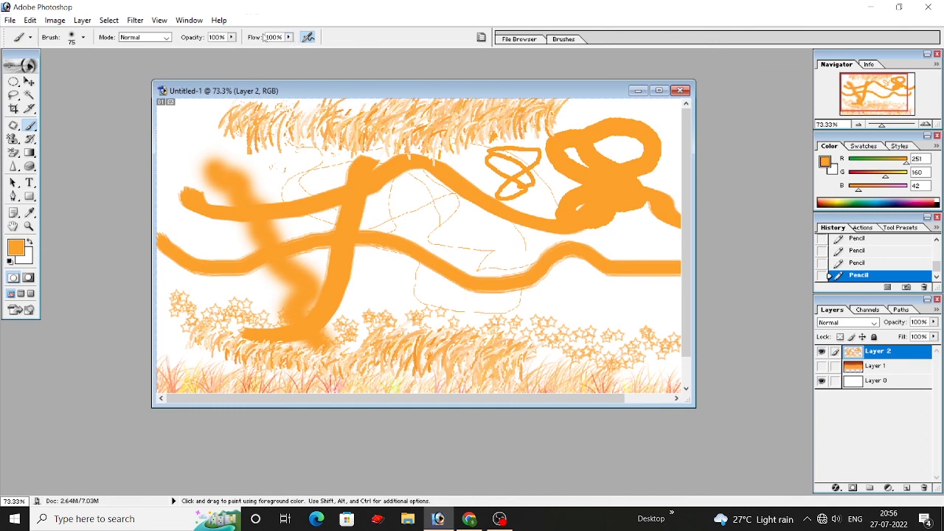
pyautogui.click(166, 37)
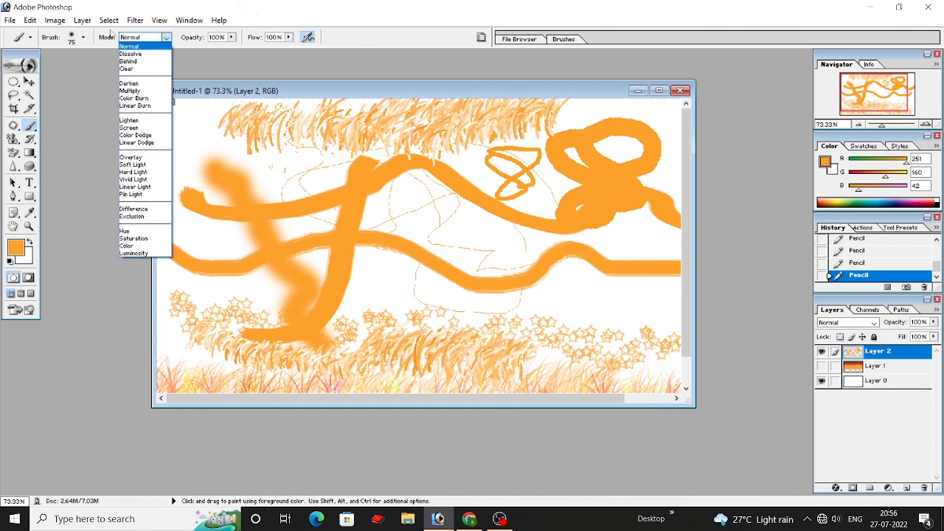
pyautogui.click(109, 37)
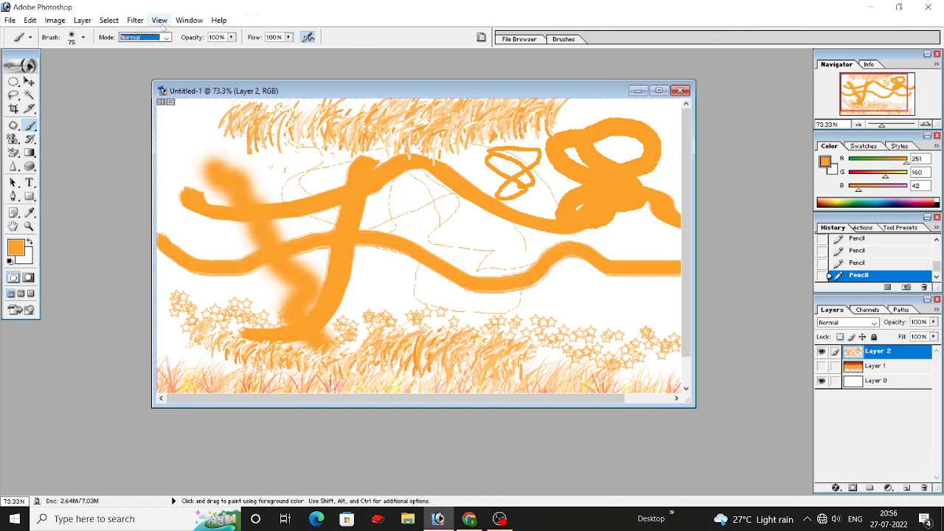
# Step: Set the brush opacity to 60% and paint a soft 75 px stroke diagonally from the upper left to the lower right
pyautogui.click(231, 37)
pyautogui.moveTo(231, 50); pyautogui.dragTo(197, 67)
pyautogui.moveTo(195, 126)
pyautogui.mouseDown()
pyautogui.moveTo(177, 137)
pyautogui.moveTo(590, 318)
pyautogui.mouseUp()
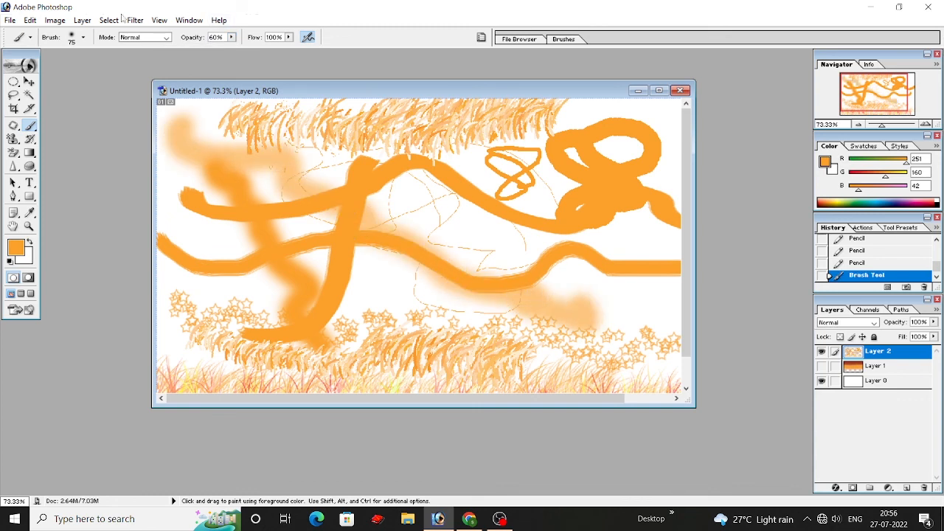
# Step: Choose the 14 px spatter brush preset and paint a thin zigzag stroke at 60% opacity in the right half of the canvas
pyautogui.click(84, 37)
pyautogui.scroll(5, 99, 132)
pyautogui.scroll(5, 71, 126)
pyautogui.scroll(5, 71, 125)
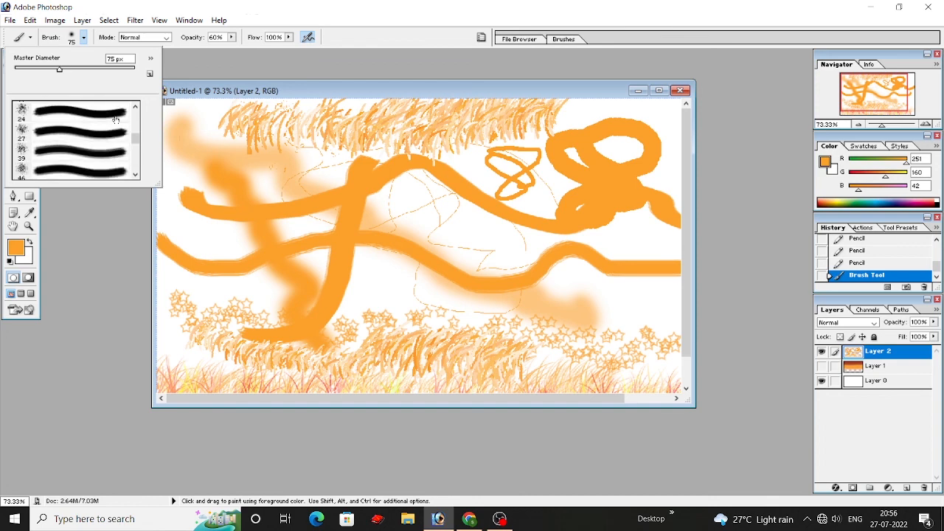
pyautogui.click(103, 142)
pyautogui.moveTo(471, 224)
pyautogui.mouseDown()
pyautogui.moveTo(548, 251)
pyautogui.moveTo(603, 277)
pyautogui.moveTo(640, 334)
pyautogui.mouseUp()
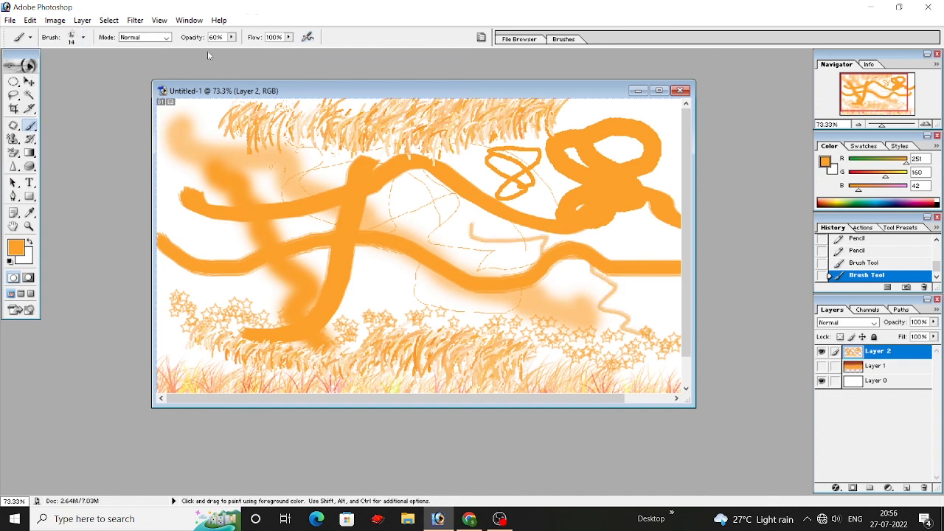
# Step: Set the brush opacity to 100% and paint thin 14 px strokes near the right edge of the canvas
pyautogui.click(231, 37)
pyautogui.moveTo(233, 53); pyautogui.dragTo(264, 53)
pyautogui.moveTo(595, 244)
pyautogui.mouseDown()
pyautogui.moveTo(636, 232)
pyautogui.moveTo(690, 258)
pyautogui.moveTo(660, 218)
pyautogui.mouseUp()
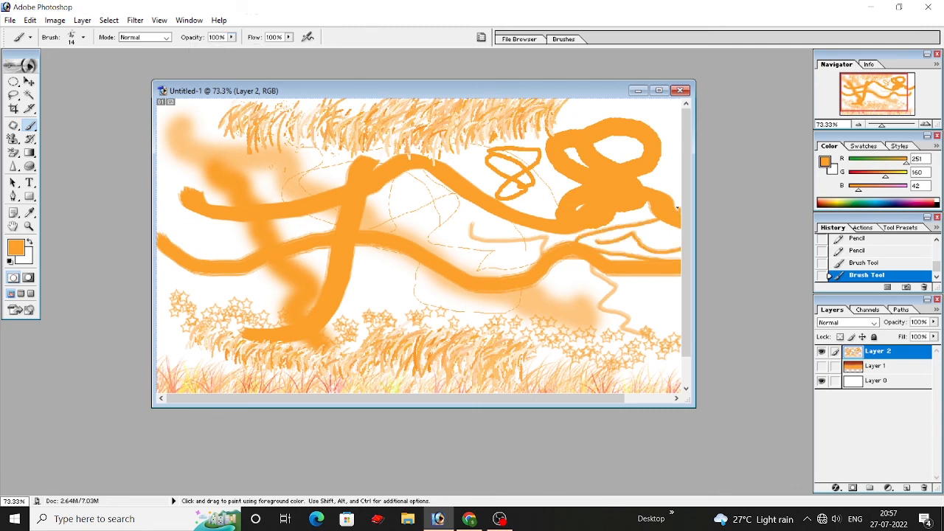
# Step: Choose the soft 200 px brush preset and paint a broad orange band across the middle of the canvas
pyautogui.click(83, 37)
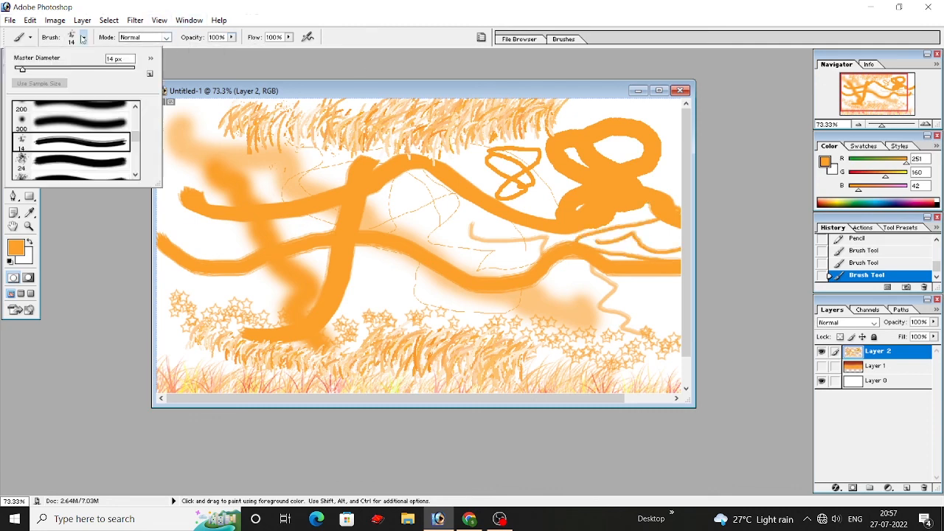
pyautogui.scroll(-2, 105, 143)
pyautogui.click(108, 133)
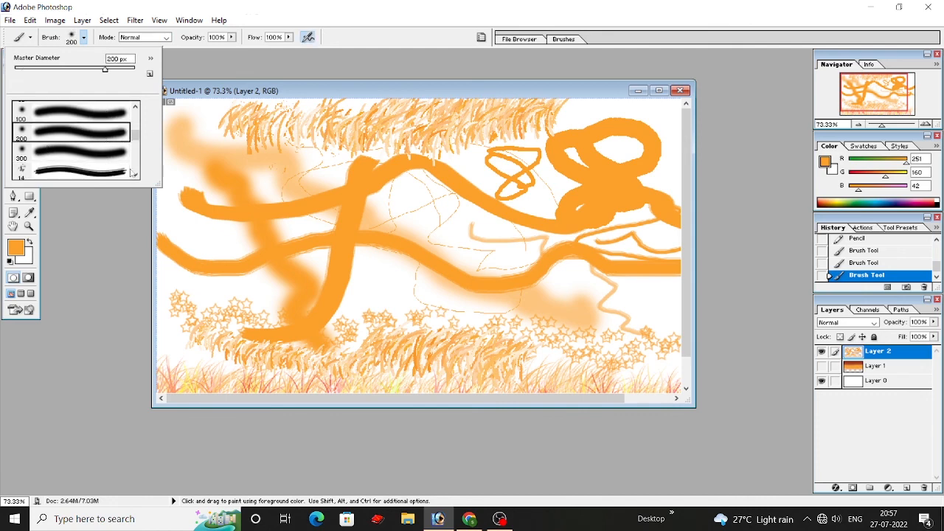
pyautogui.moveTo(177, 221)
pyautogui.mouseDown()
pyautogui.moveTo(400, 232)
pyautogui.moveTo(649, 266)
pyautogui.mouseUp()
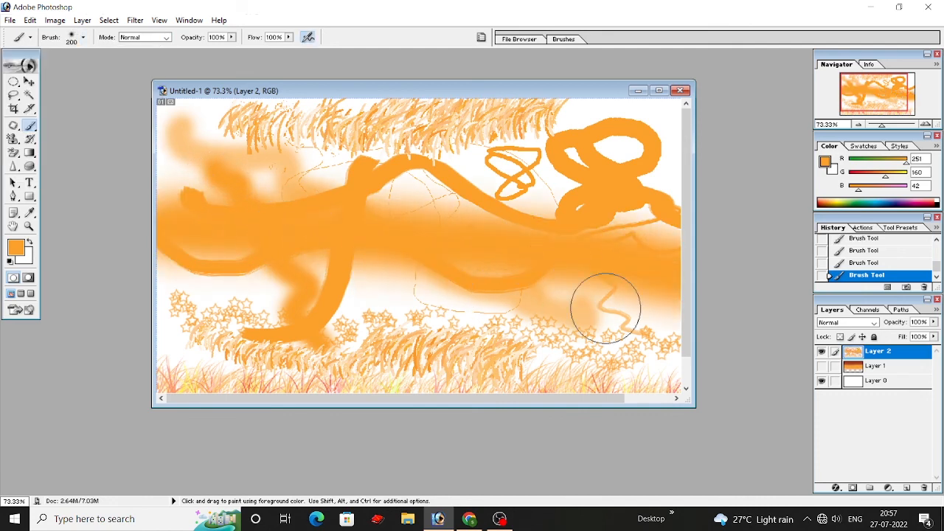
# Step: Browse the Brush tool's list of presets from the small hard rounds to the textured brushes
pyautogui.click(83, 37)
pyautogui.scroll(5, 102, 119)
pyautogui.scroll(6, 101, 124)
pyautogui.scroll(2, 107, 122)
pyautogui.scroll(-4, 118, 132)
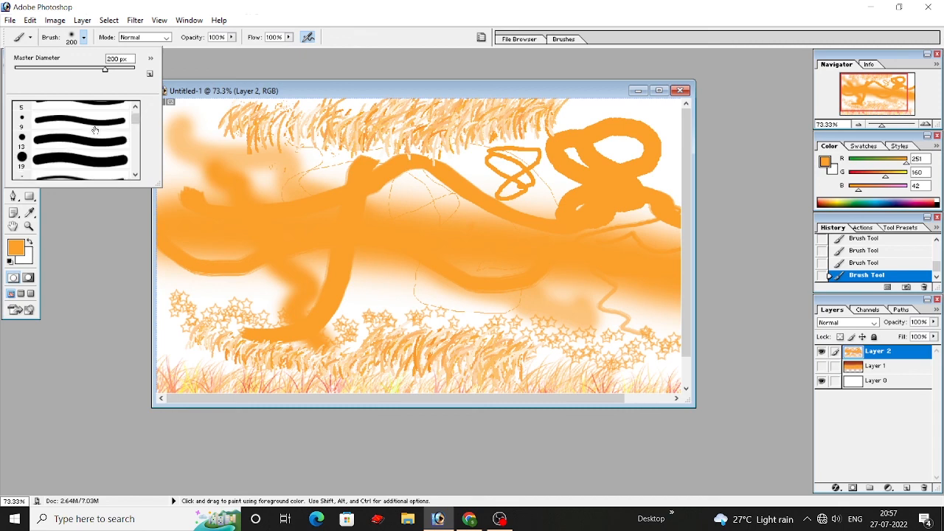
pyautogui.scroll(-15, 137, 136)
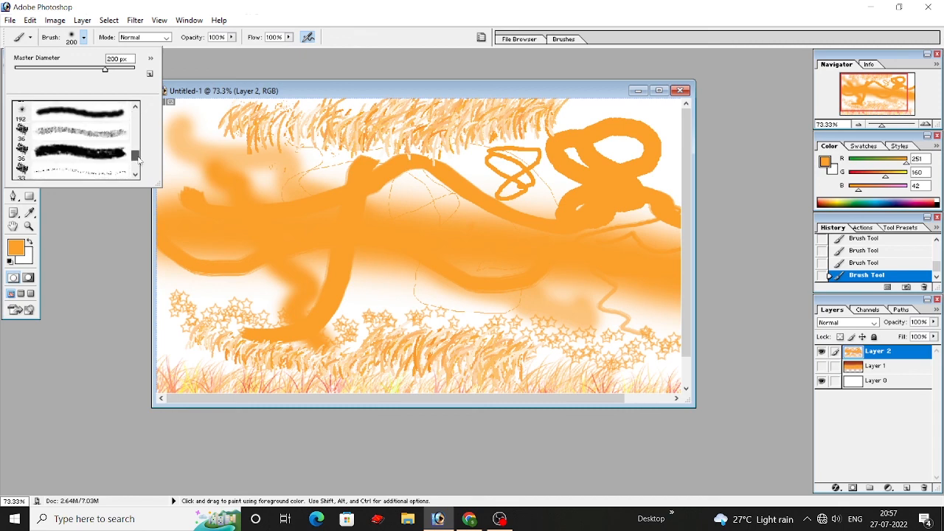
pyautogui.scroll(-2, 132, 151)
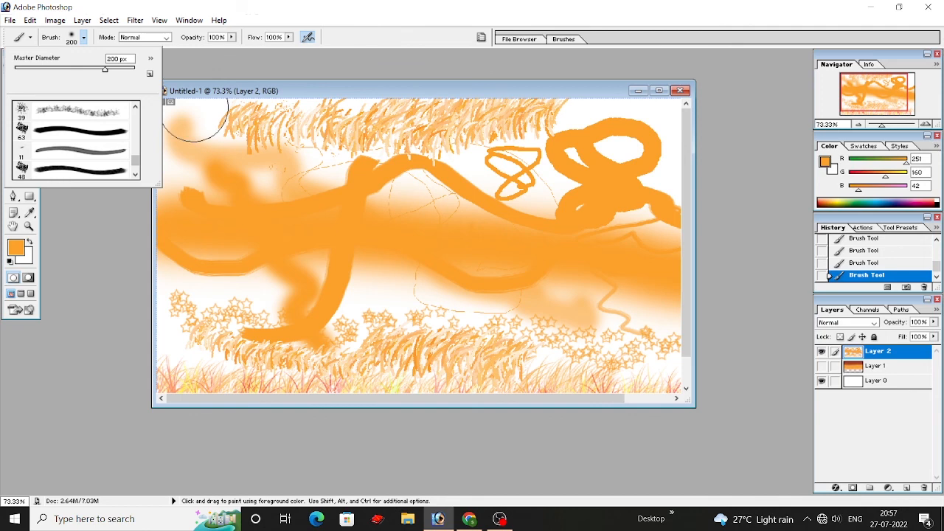
pyautogui.click(219, 75)
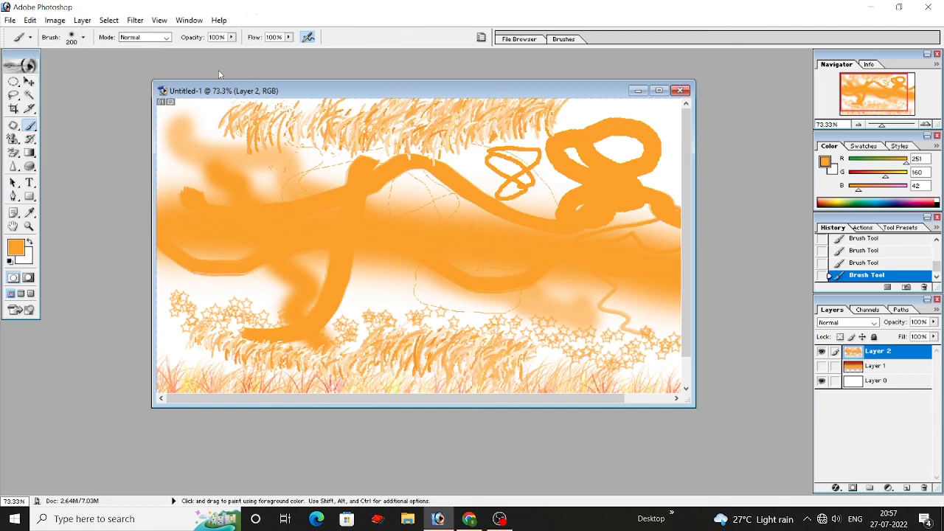